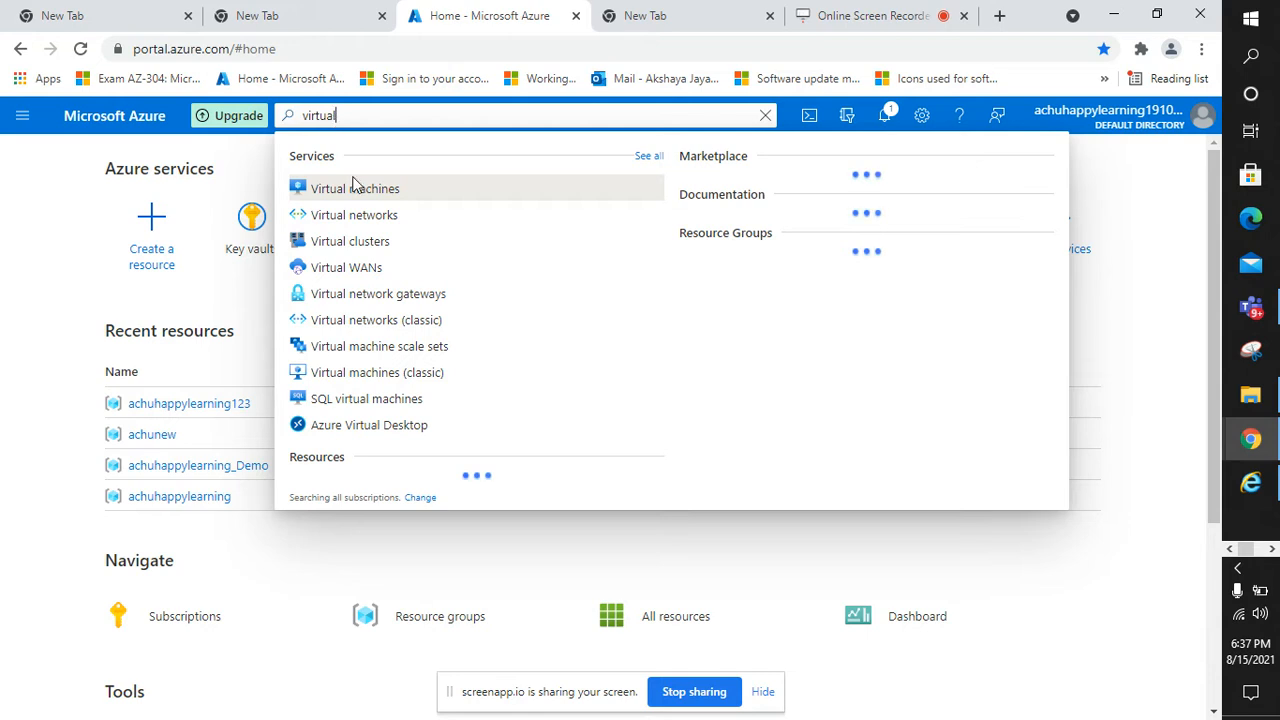
Open the empty Virtual networks page and start a new virtual network with + Create
left_click(366, 218)
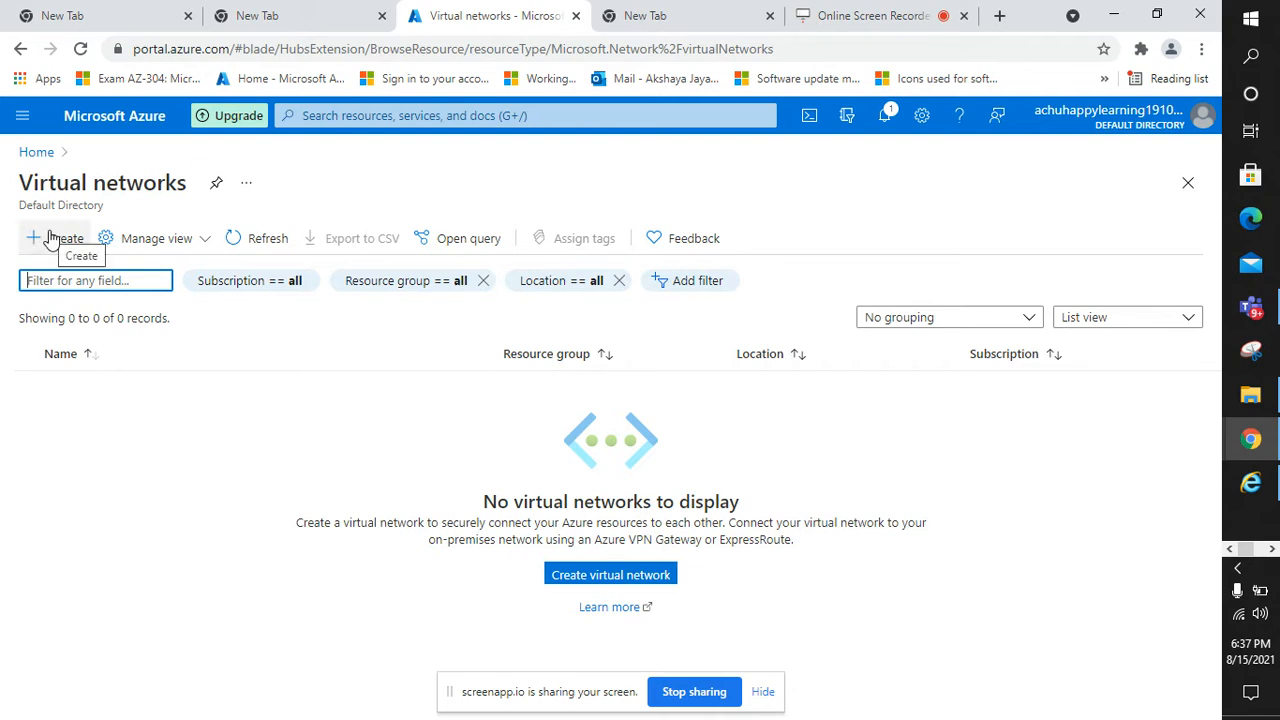
left_click(308, 114)
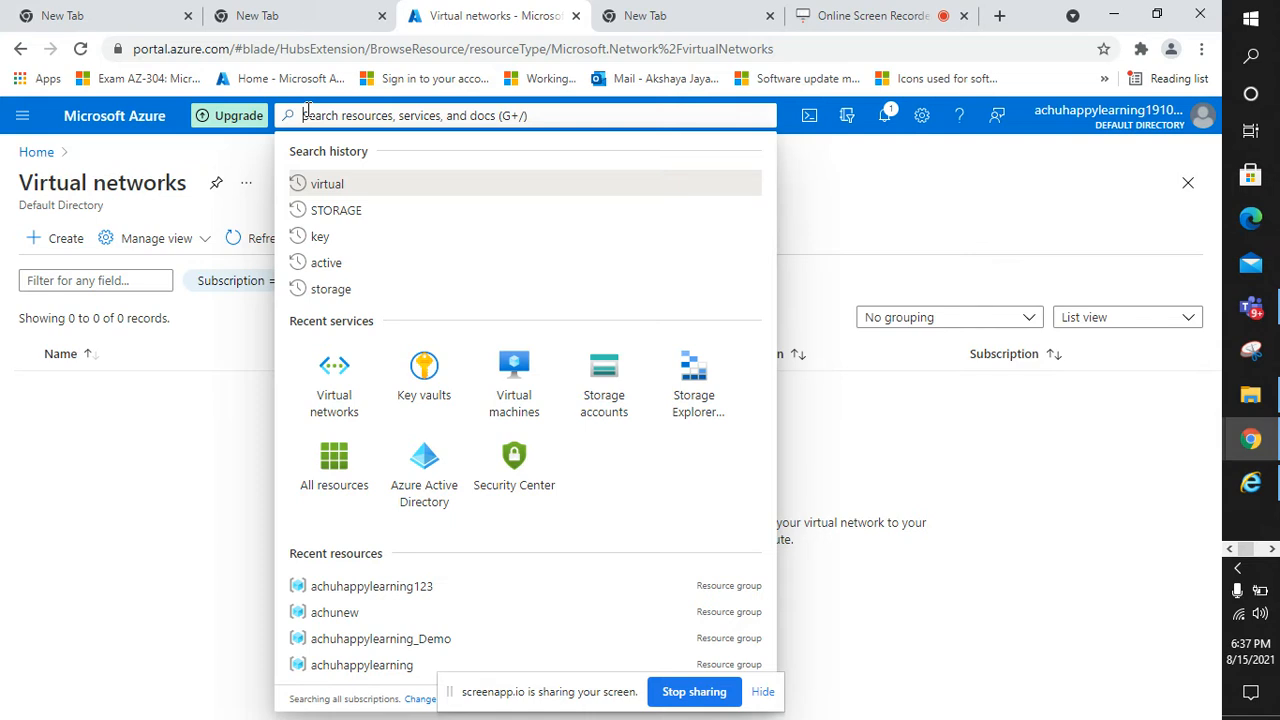
left_click(157, 351)
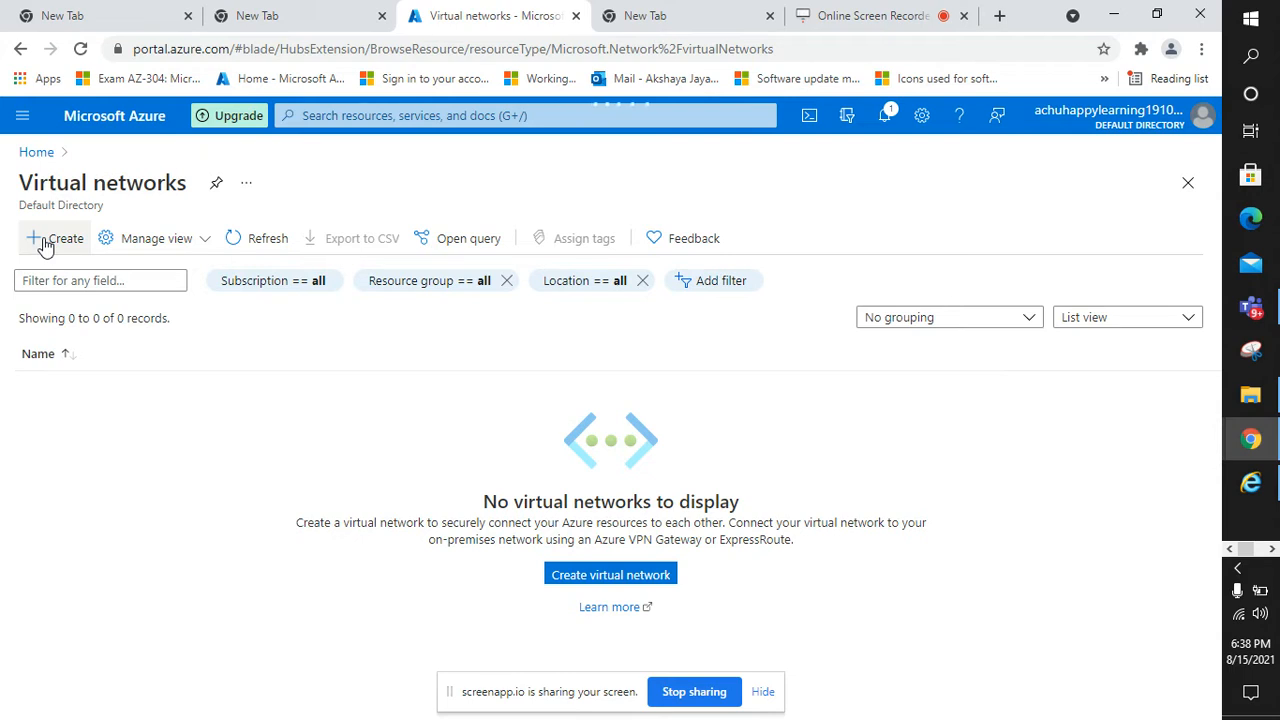
left_click(55, 238)
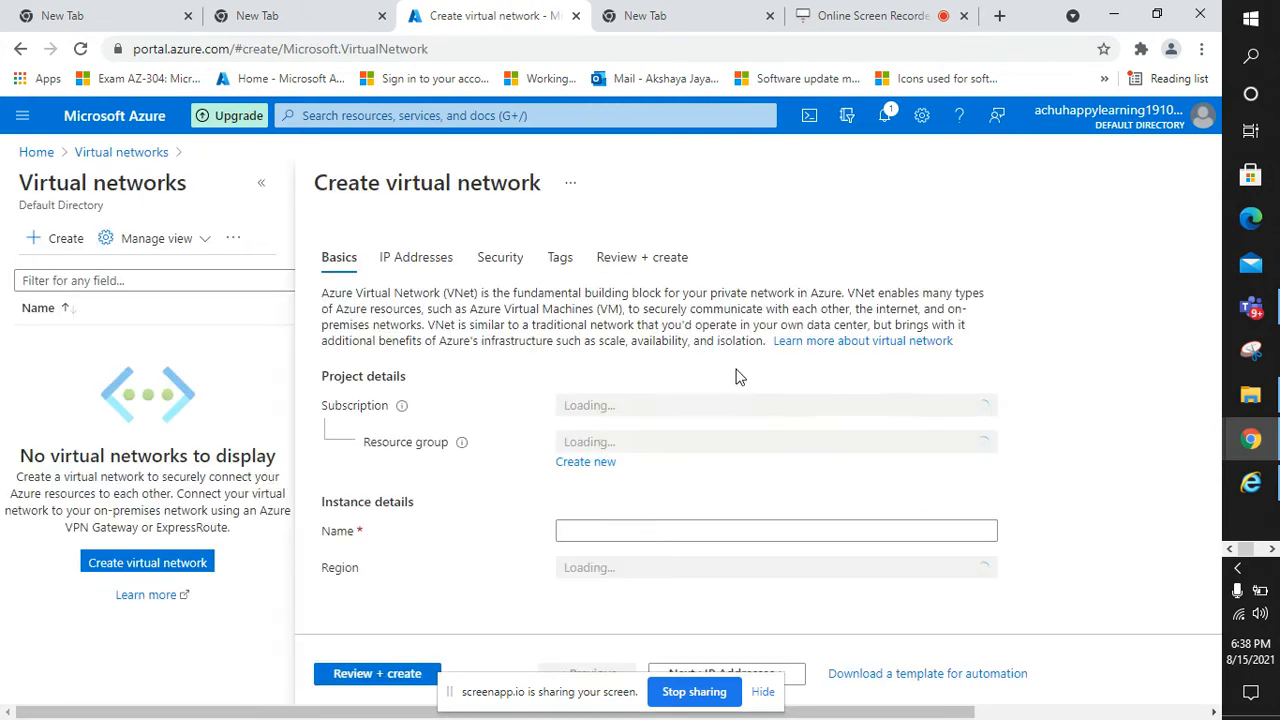
Pick the existing resource group and name the network prodnet in (US) East US
left_click(261, 184)
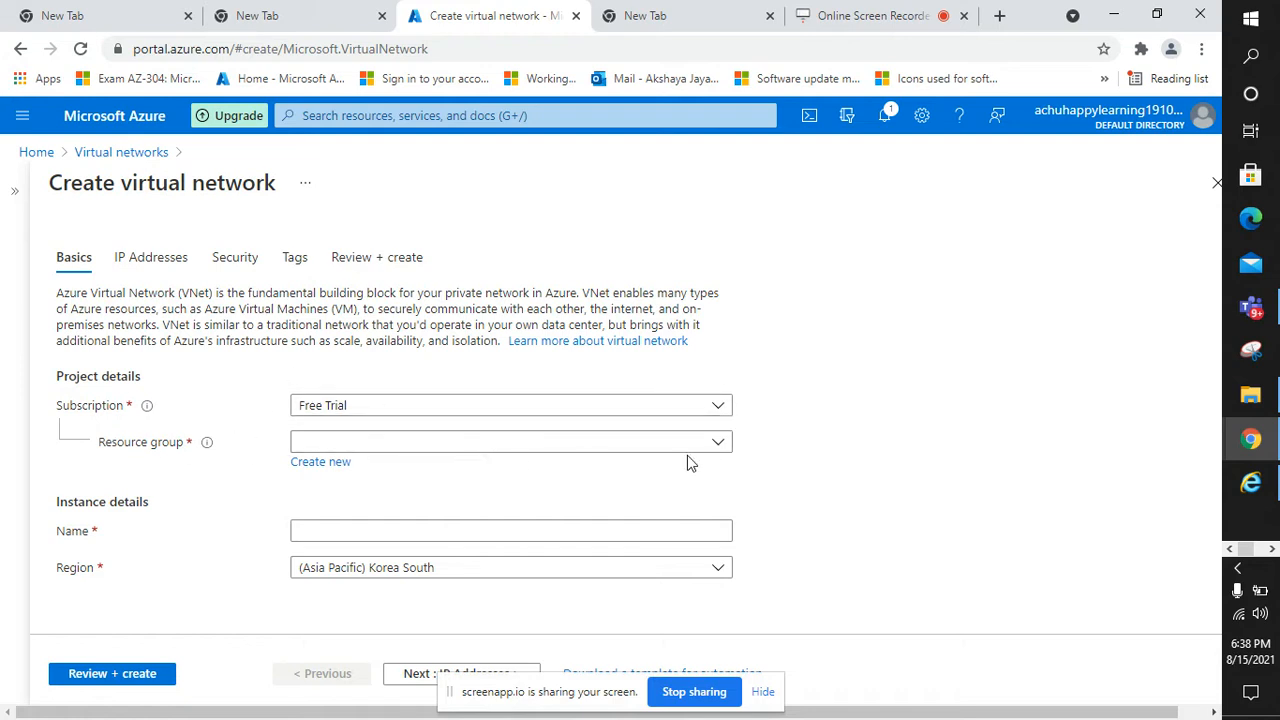
left_click(720, 449)
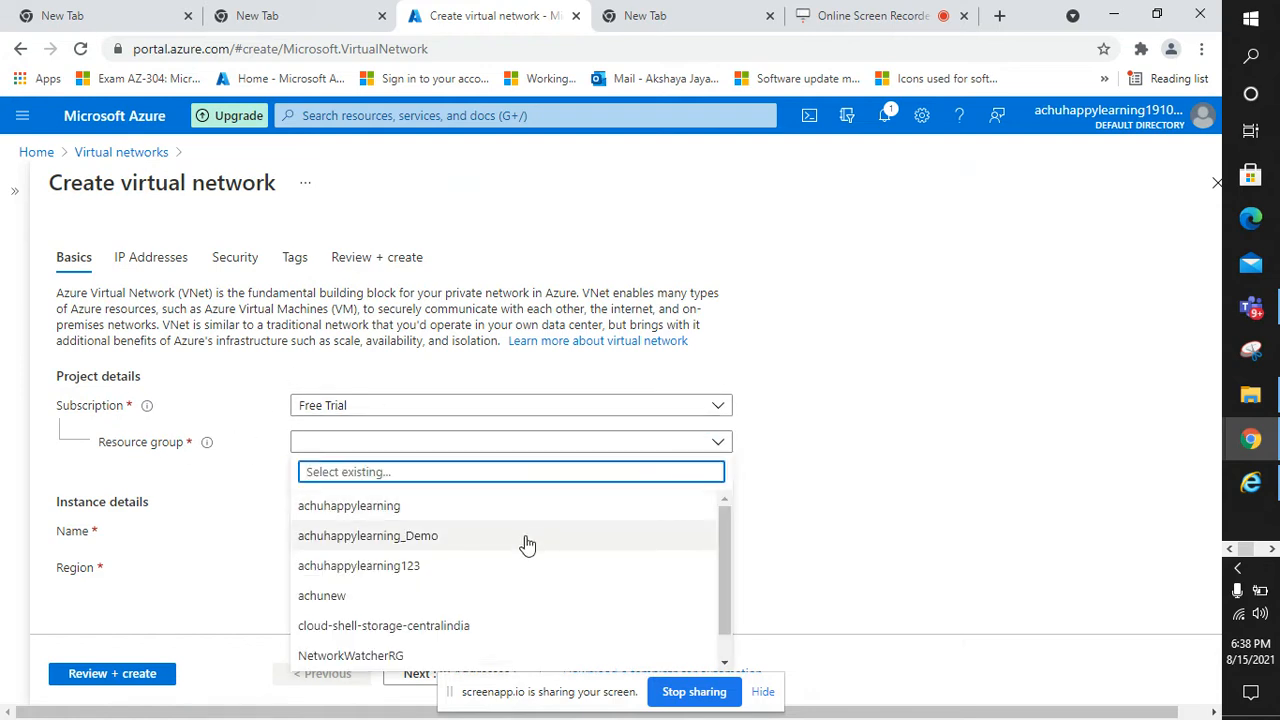
left_click(422, 569)
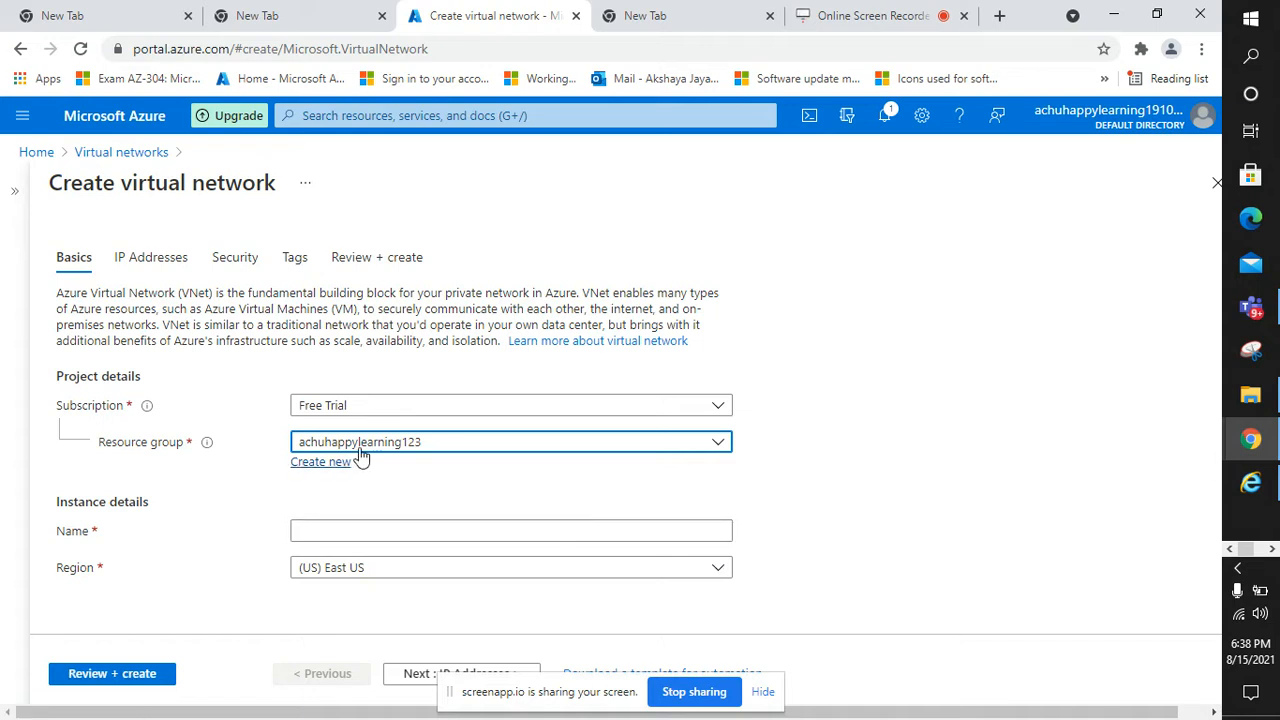
left_click(322, 535)
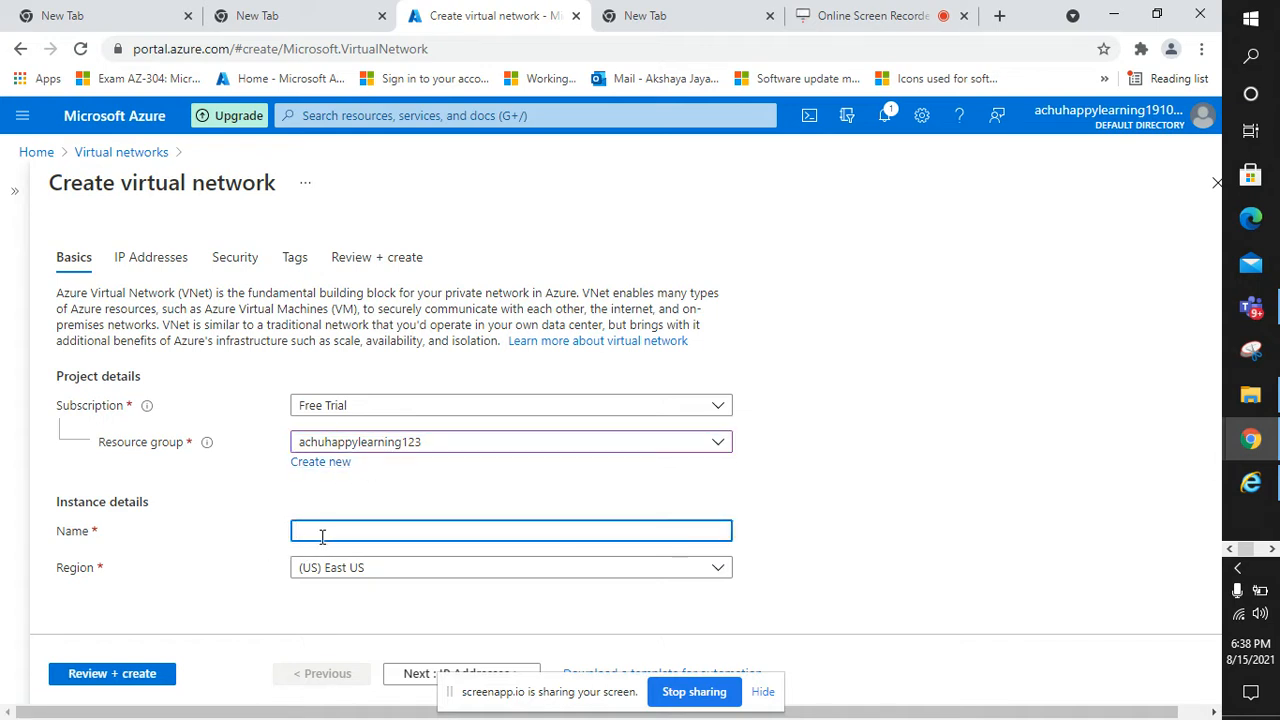
type("achu")
key("BackSpace")
key("BackSpace")
key("BackSpace")
type("prodnet")
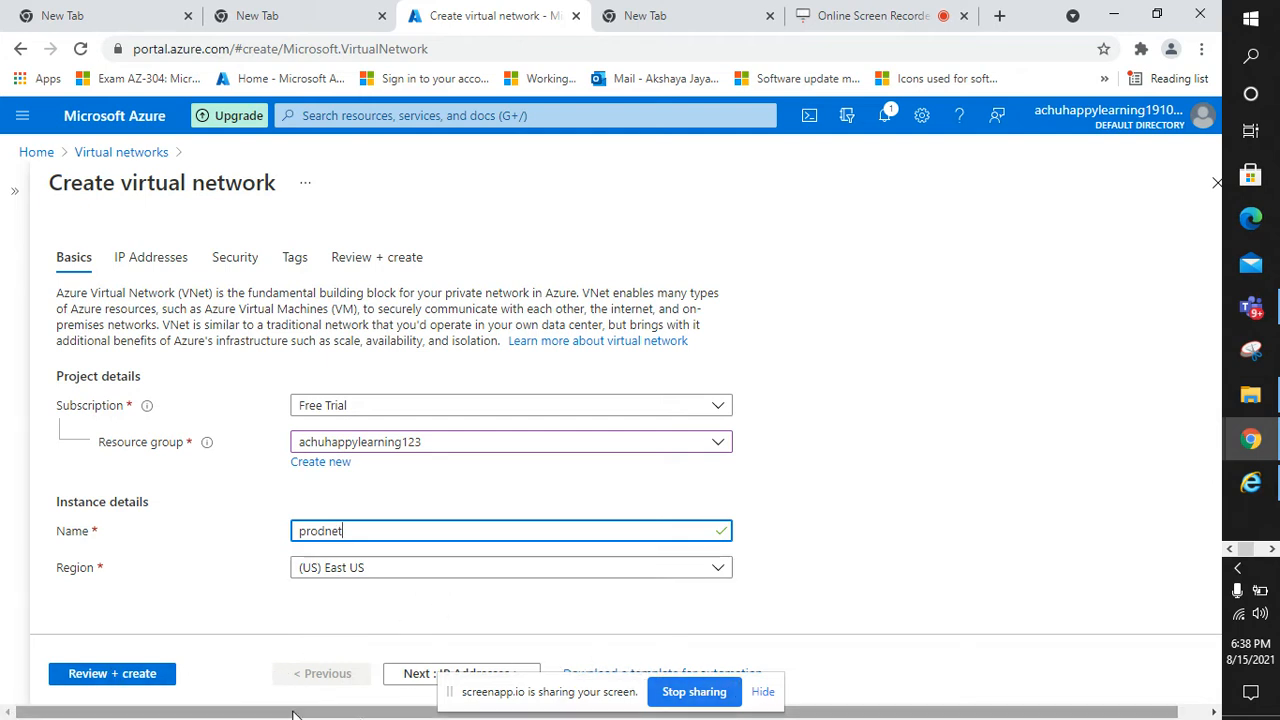
left_click(762, 691)
Add the 10.40.0.0/16 address space and delete the original 10.0.0.0/16 range
left_click(506, 679)
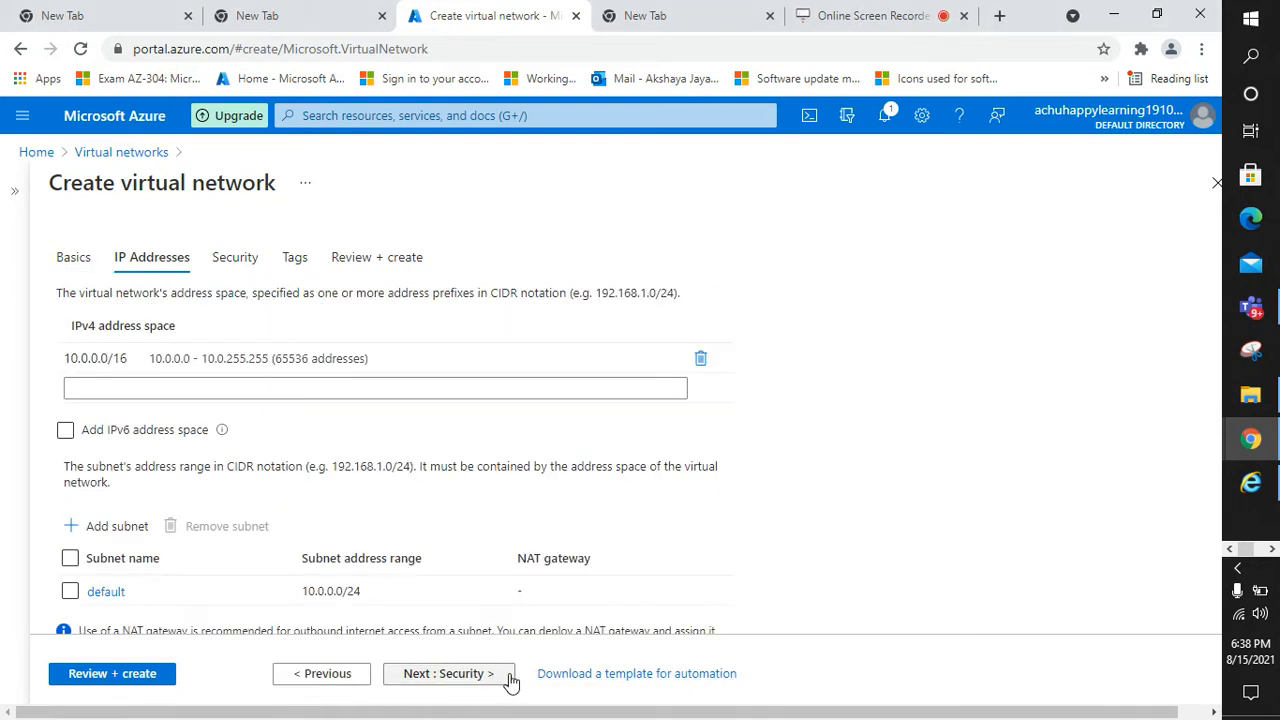
scroll(135, 307, "down", 1)
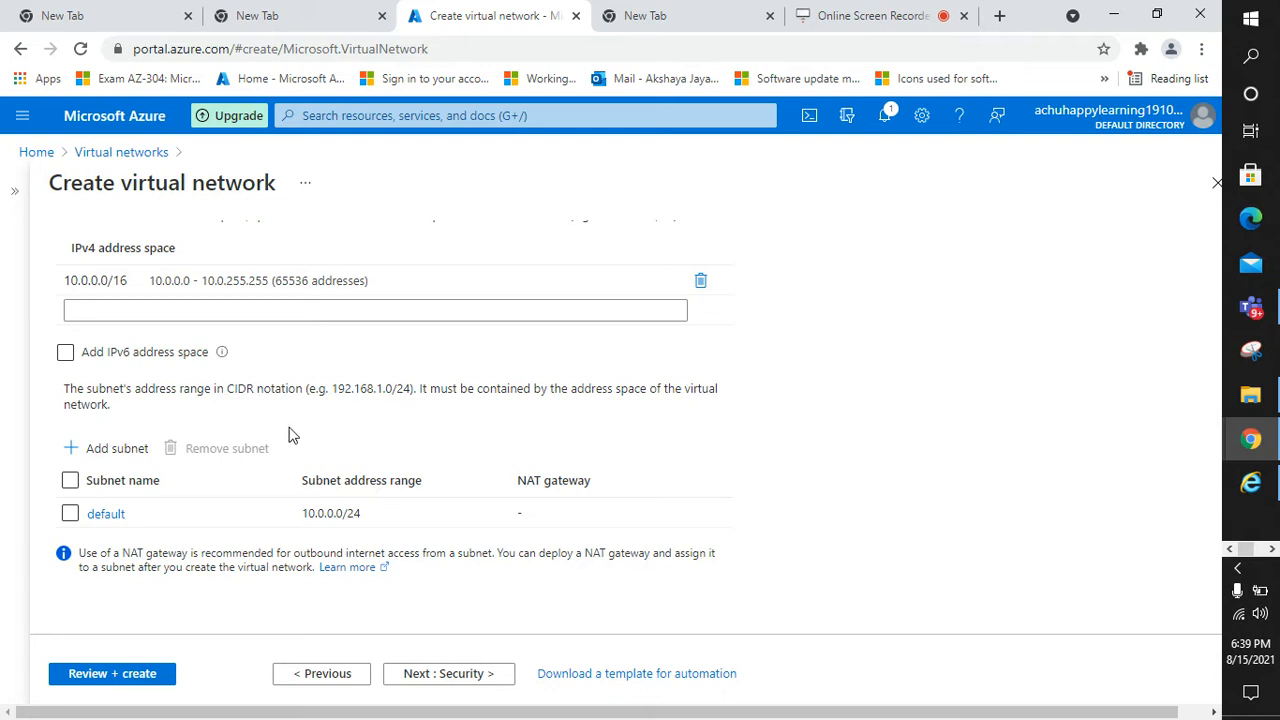
scroll(288, 435, "up", 1)
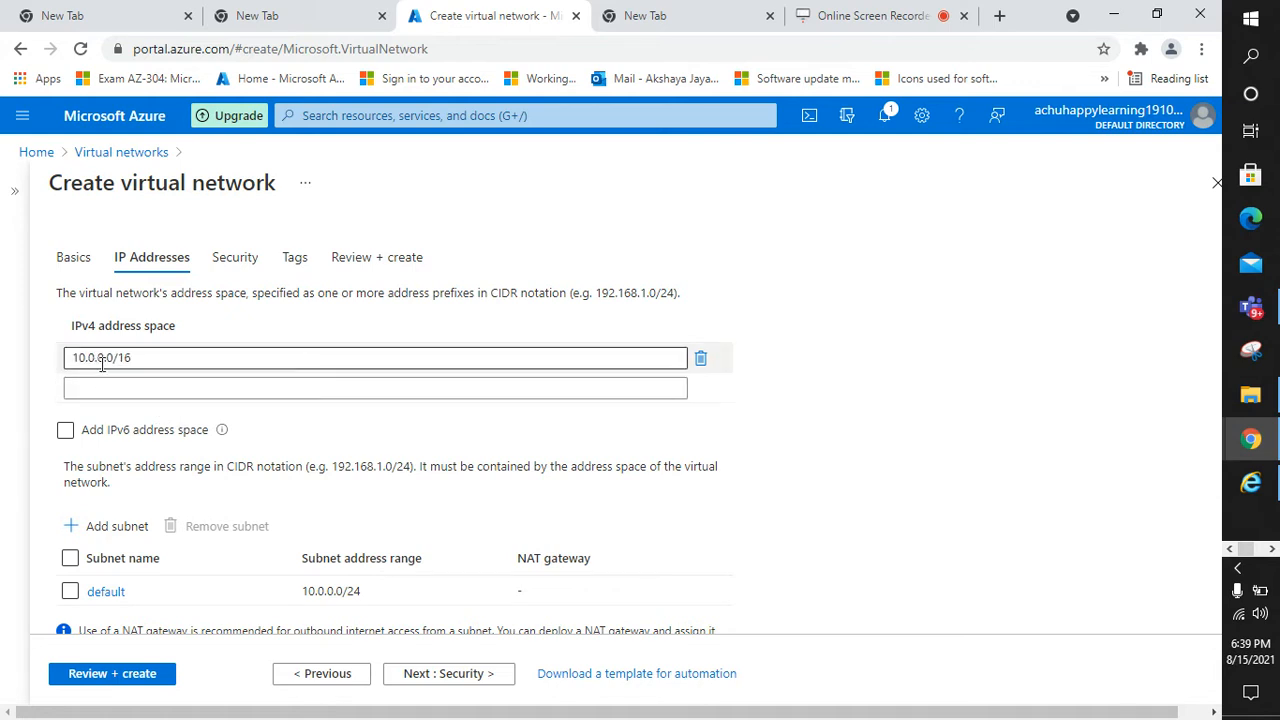
left_click(331, 388)
type("10")
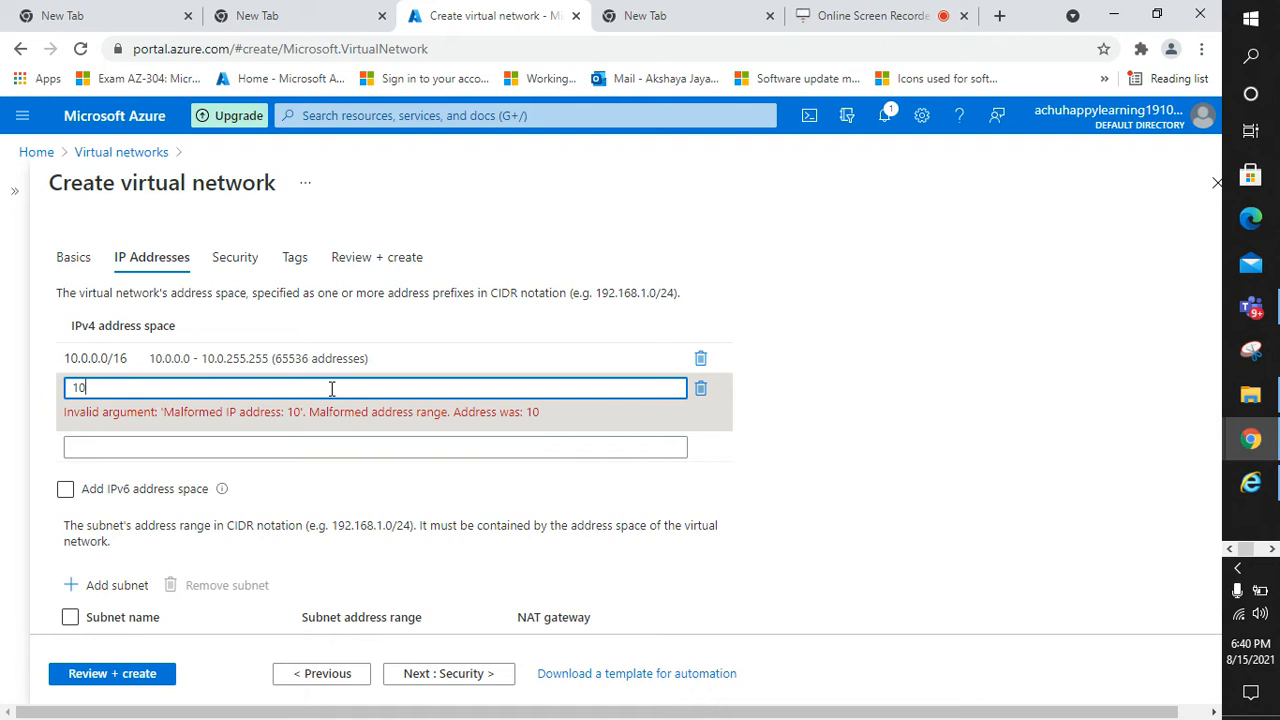
type(".40")
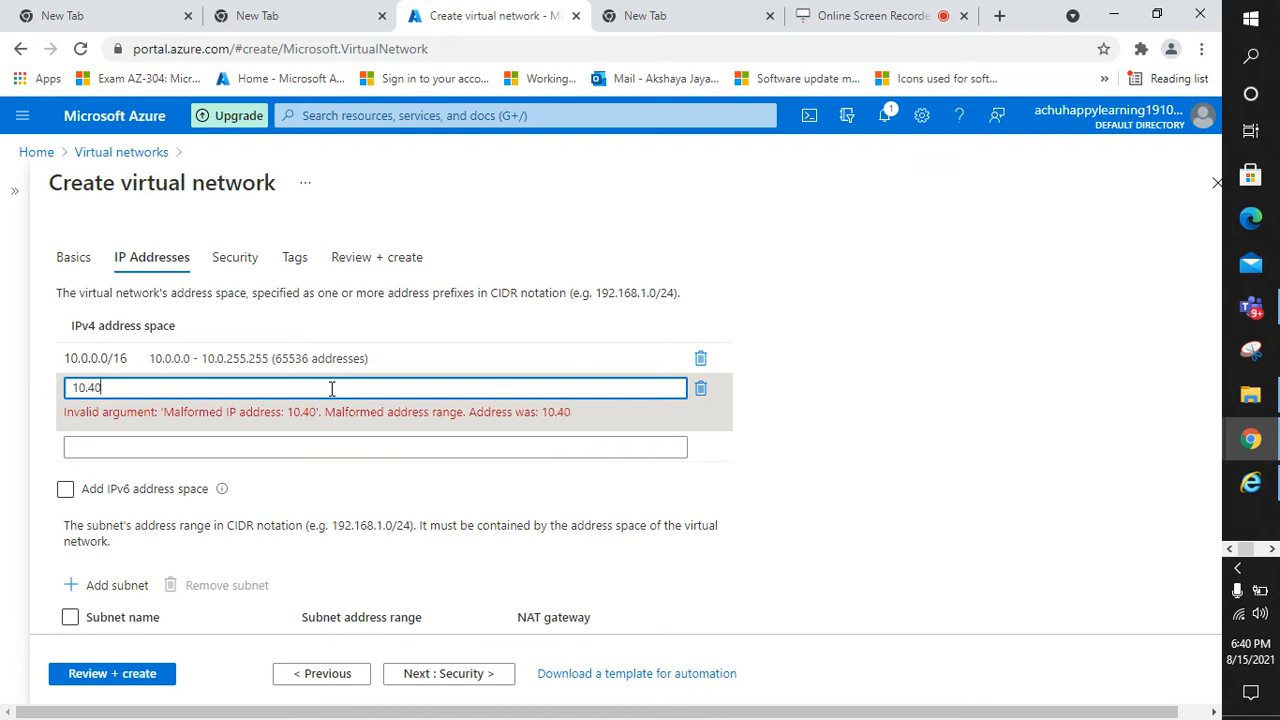
type(".0")
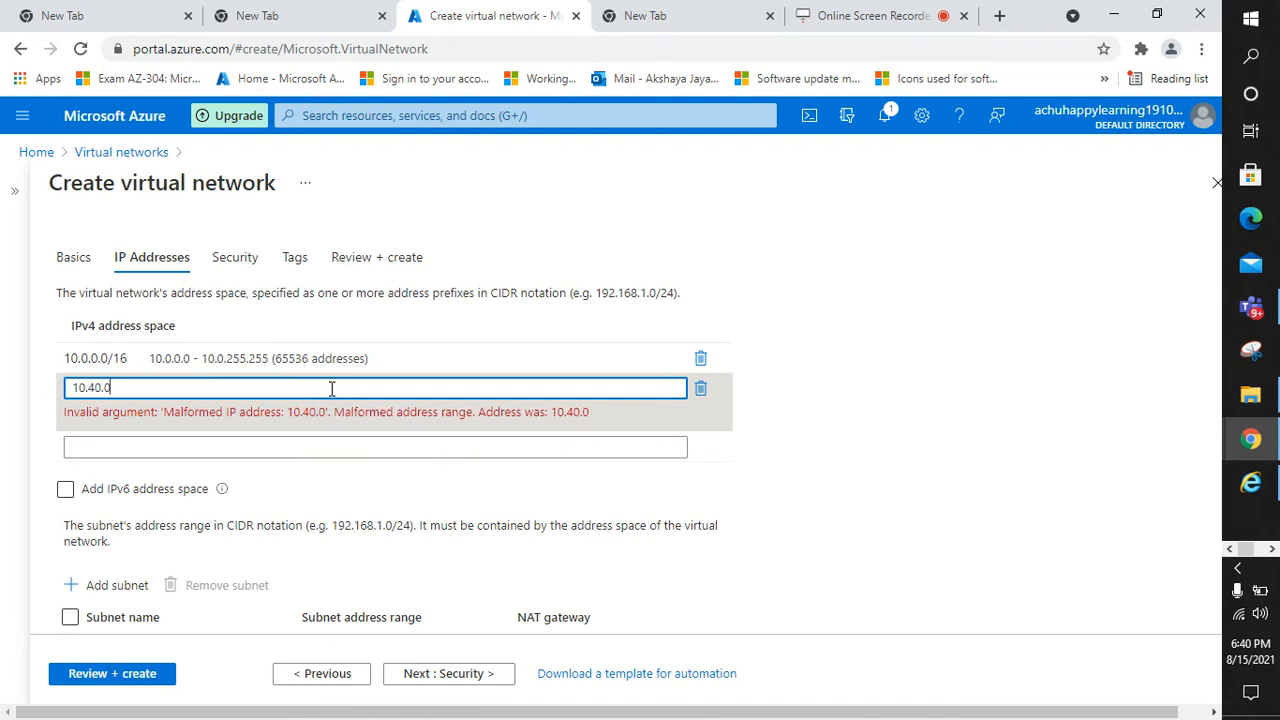
type(".0/16")
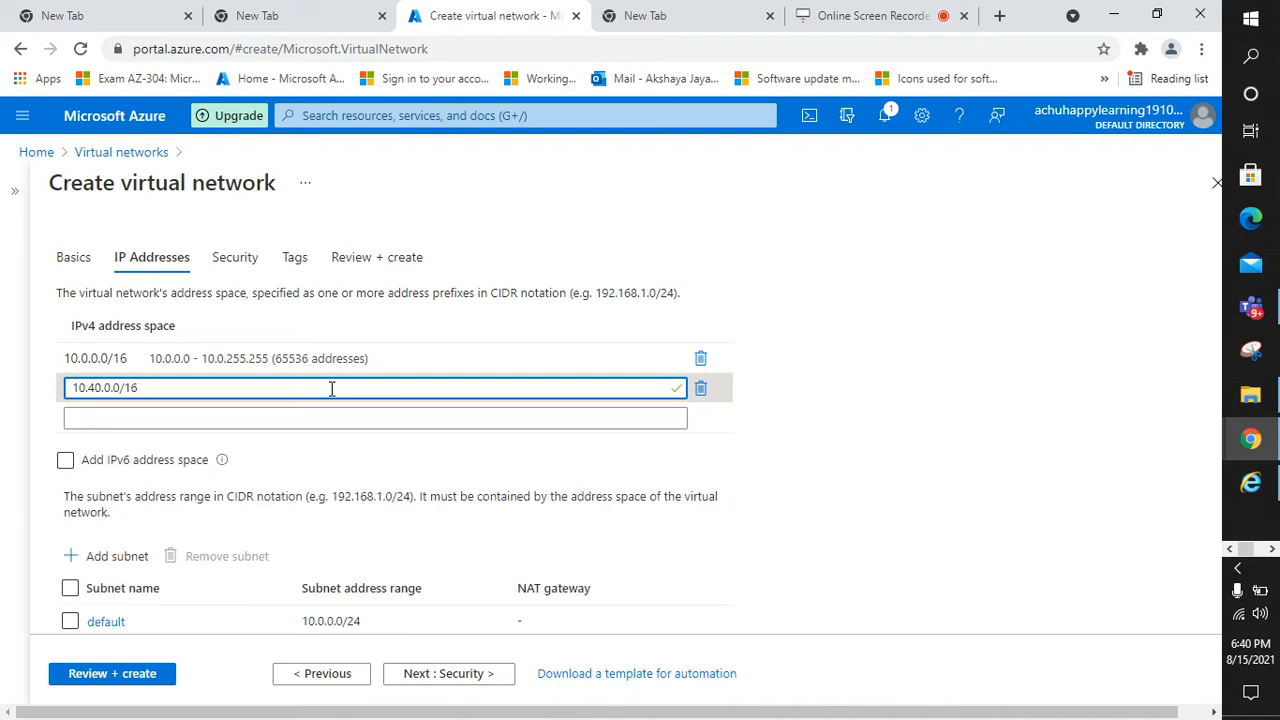
left_click(754, 417)
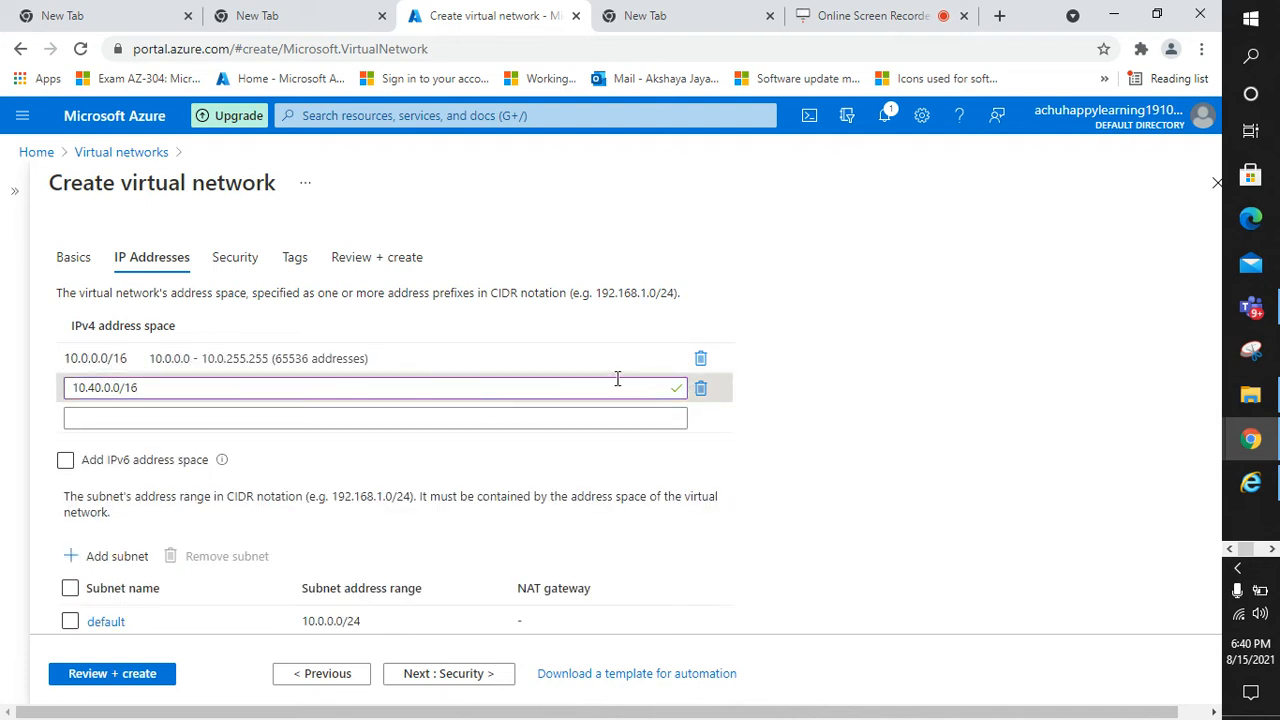
left_click(701, 362)
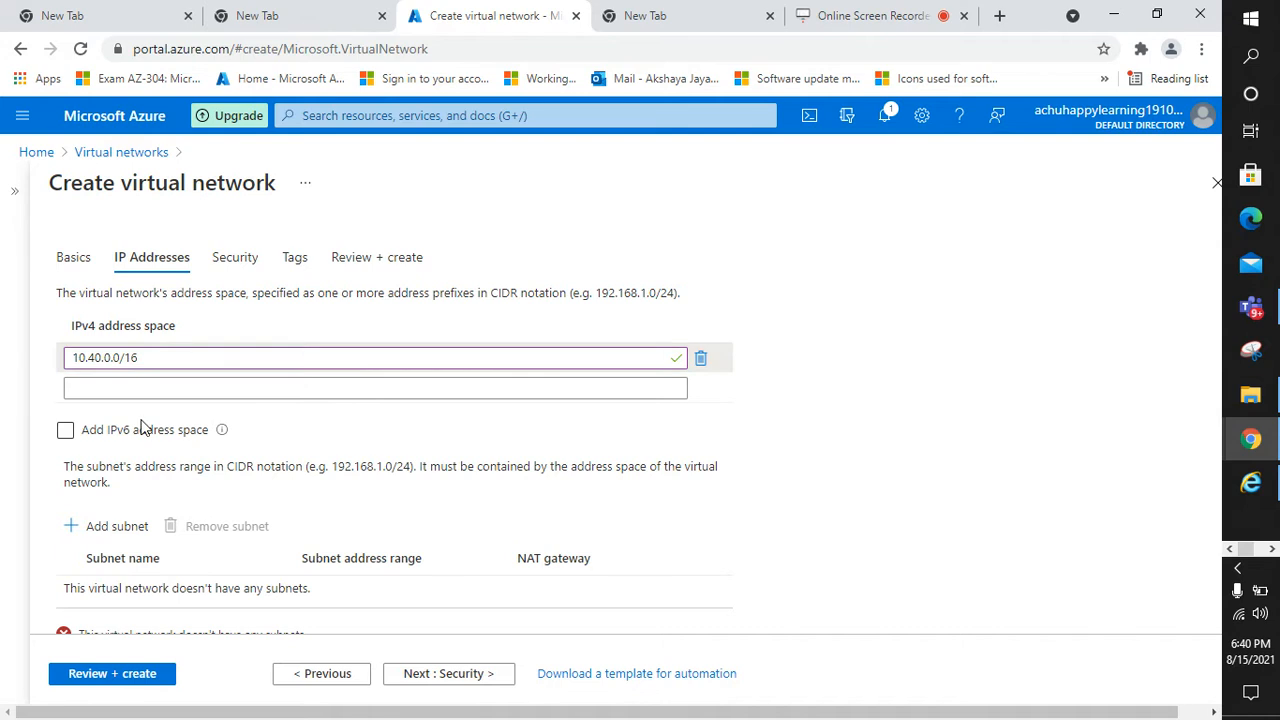
Start a new subnet named prodsubnet
scroll(131, 452, "down", 1)
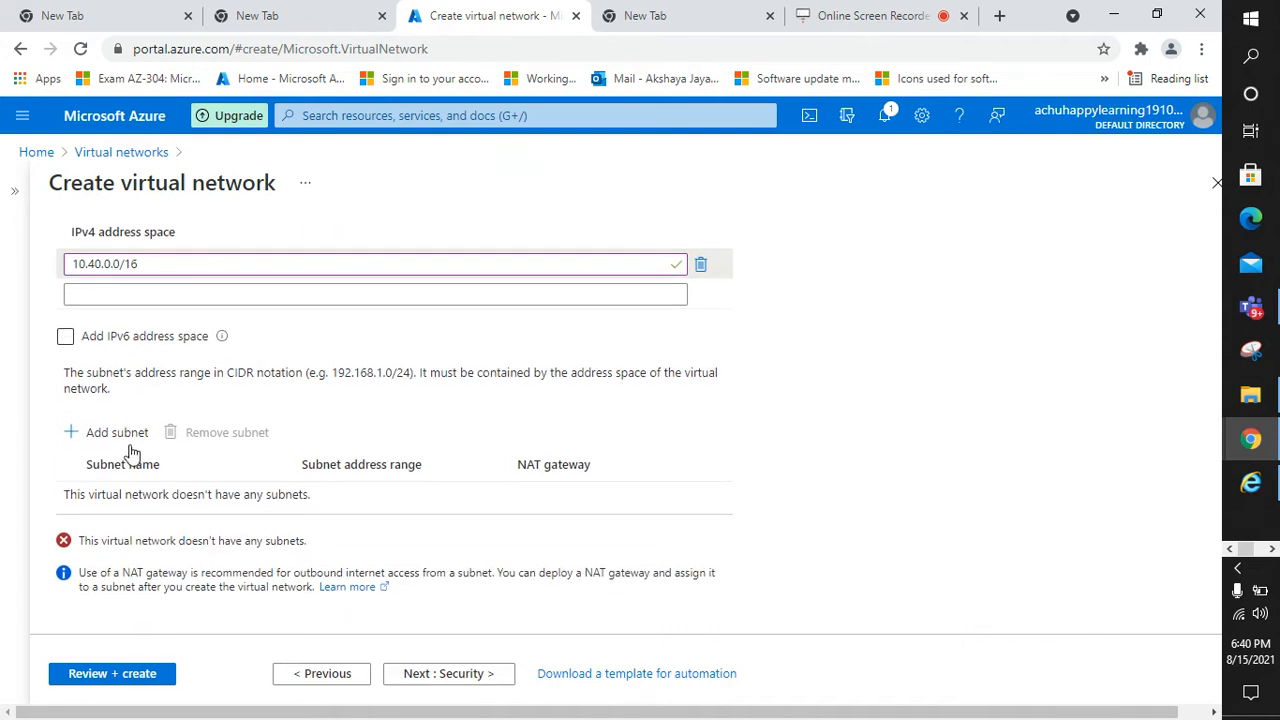
left_click(80, 436)
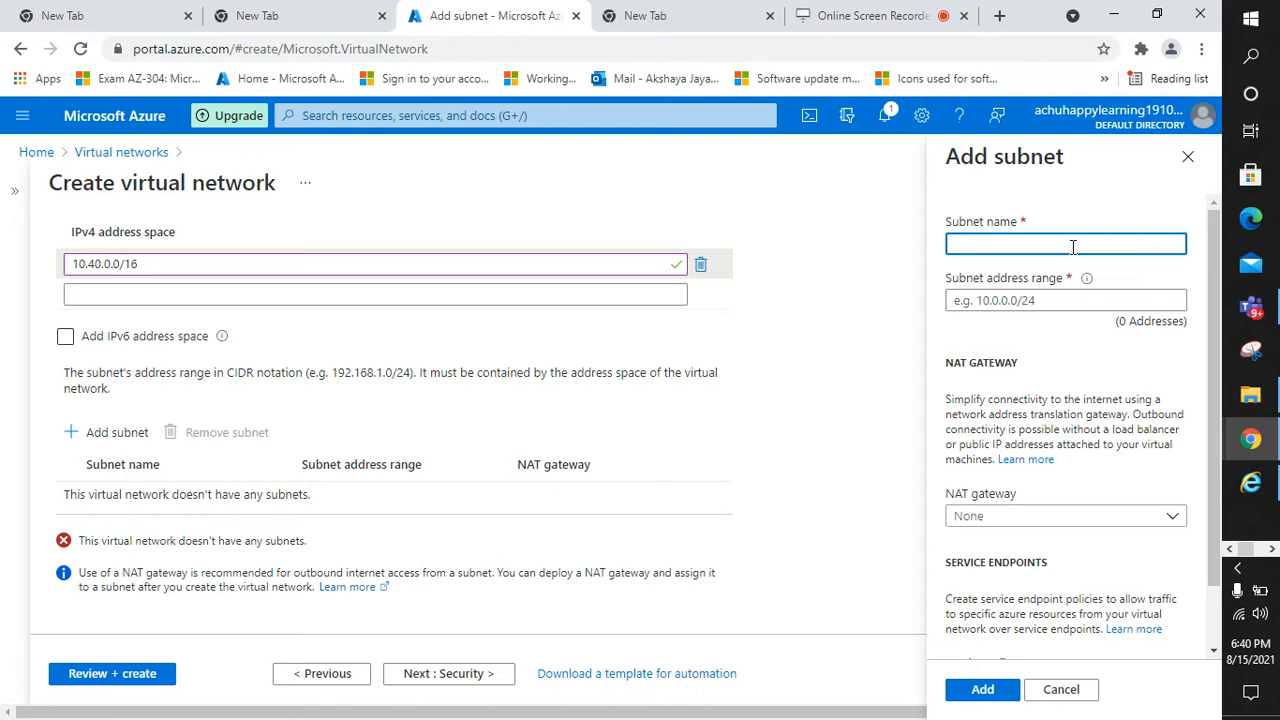
type("pr")
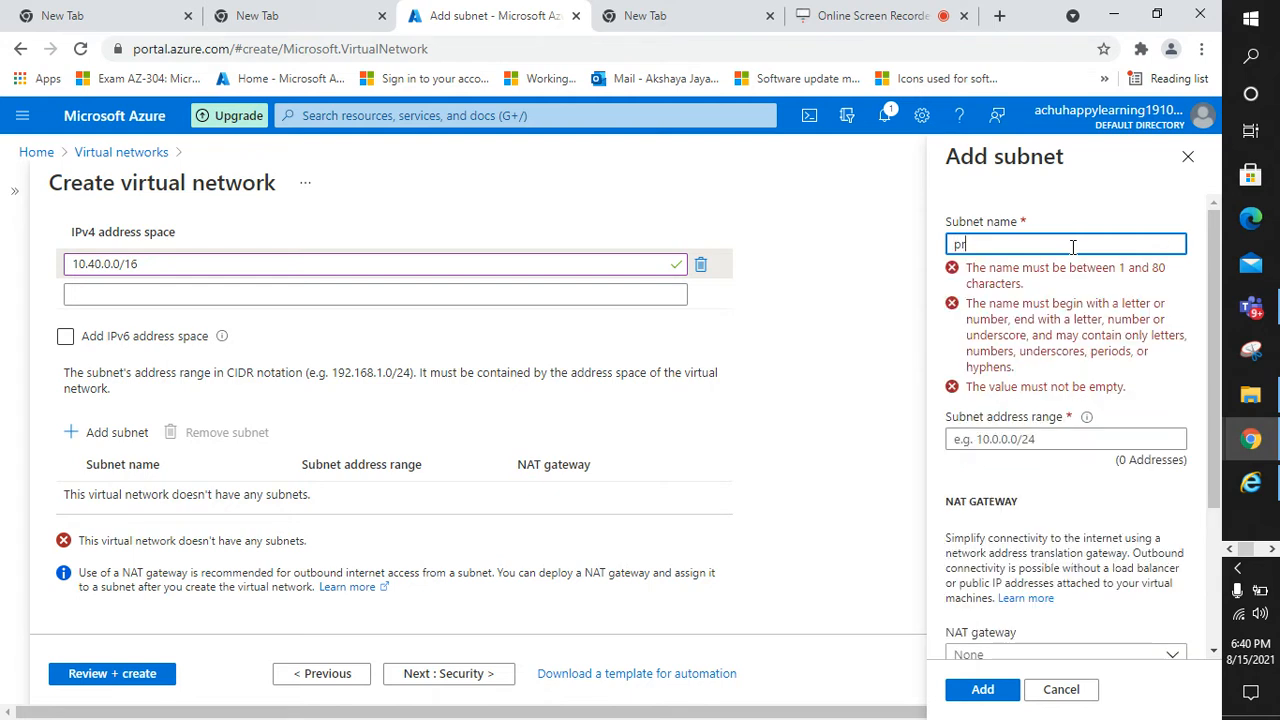
type("odsubnet")
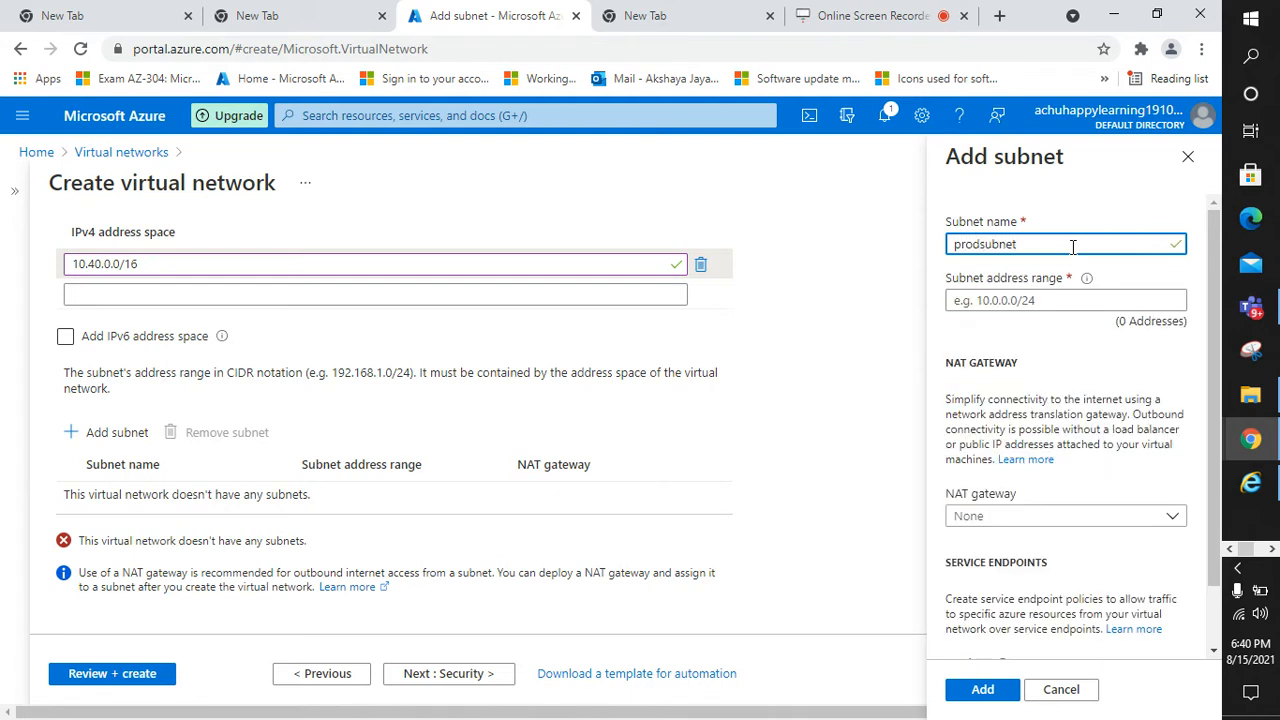
left_click(1064, 298)
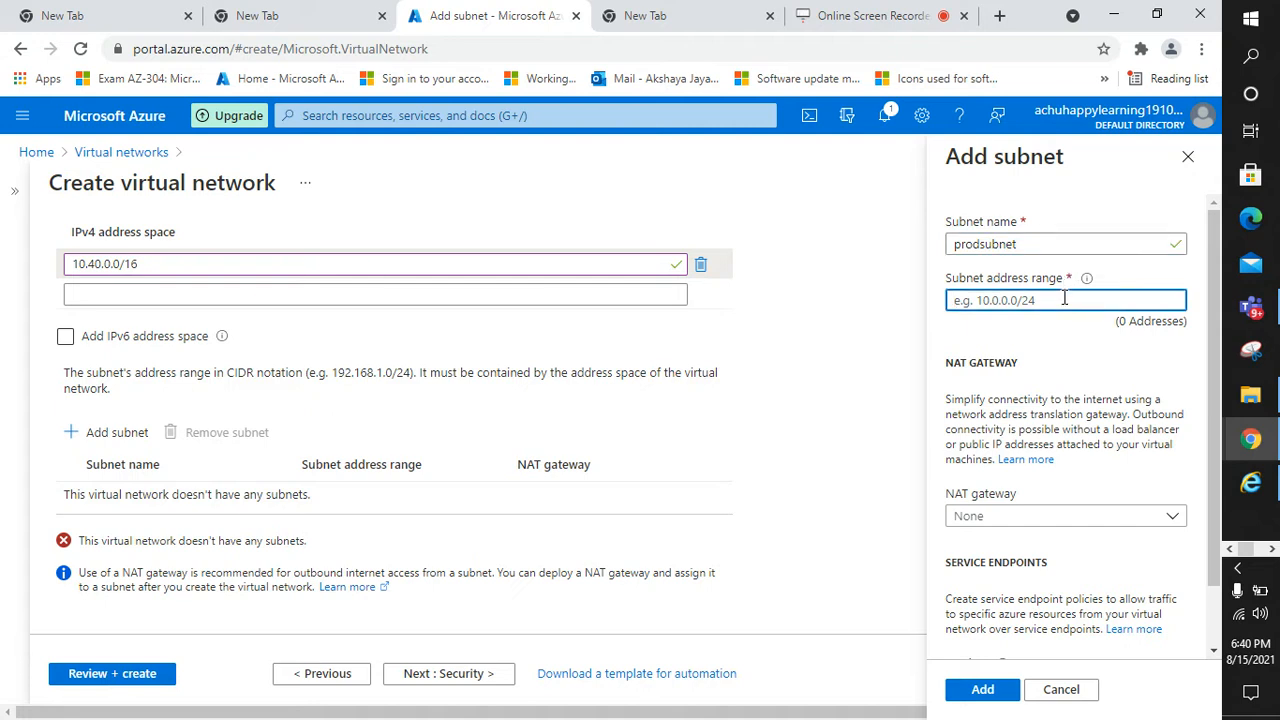
Give prodsubnet the address range 10.40.0.0/24, fixing the typo, and add it
type("10.40")
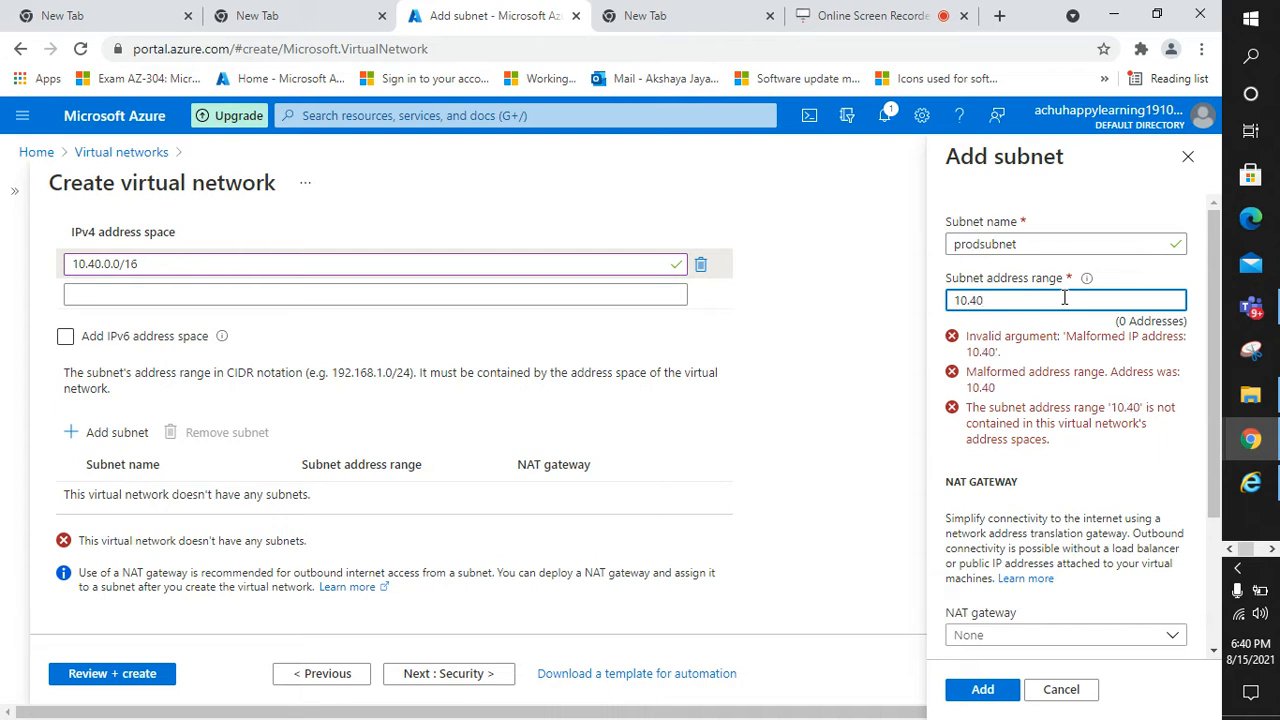
type(".")
type("00/24")
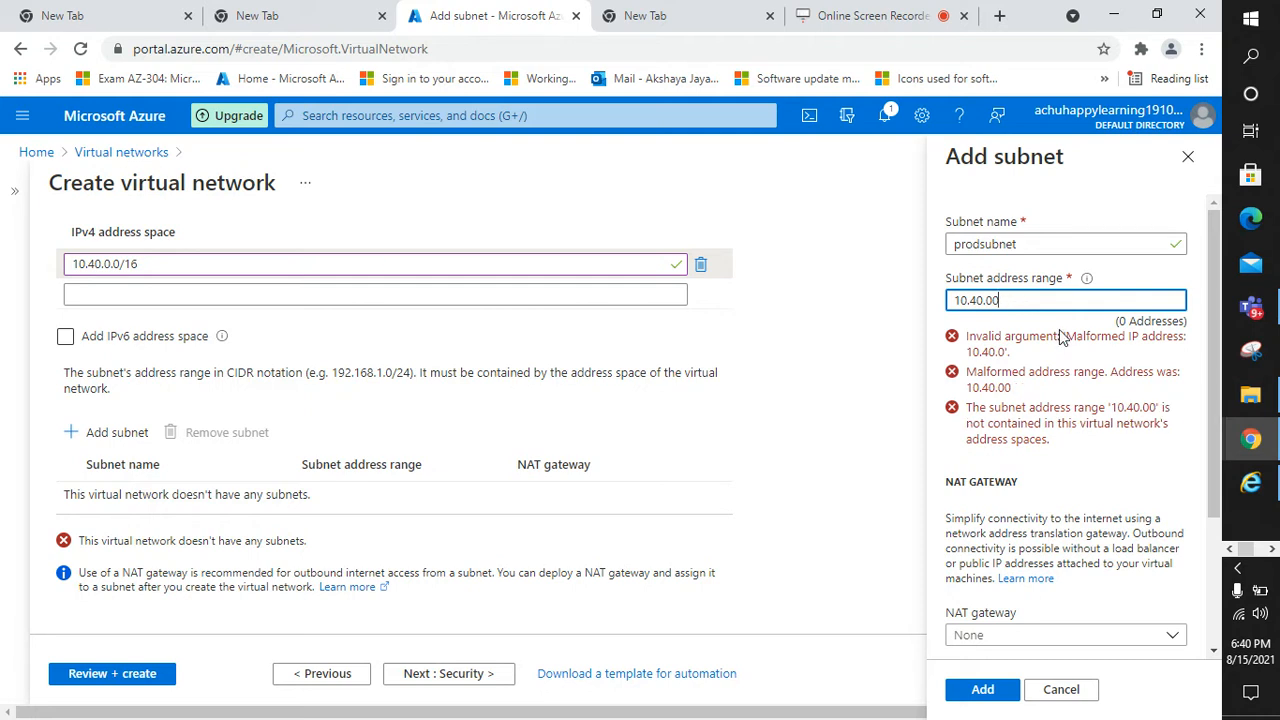
type(".0")
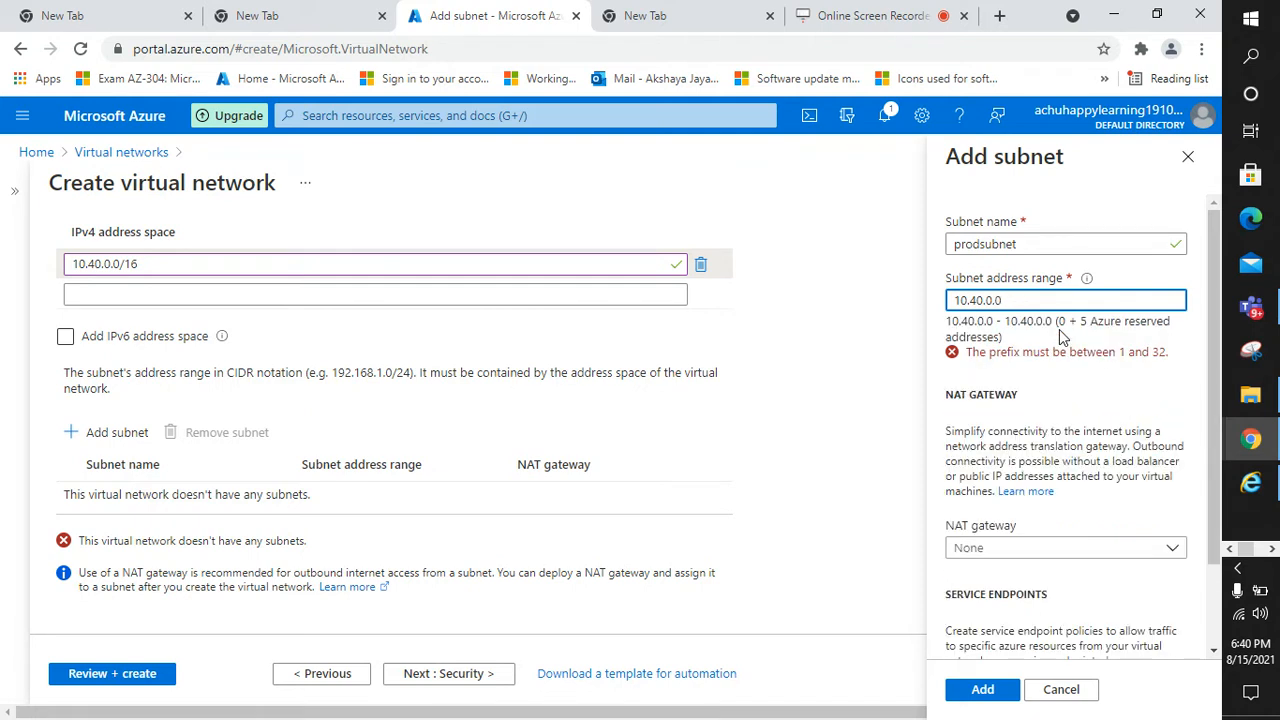
left_click(1083, 379)
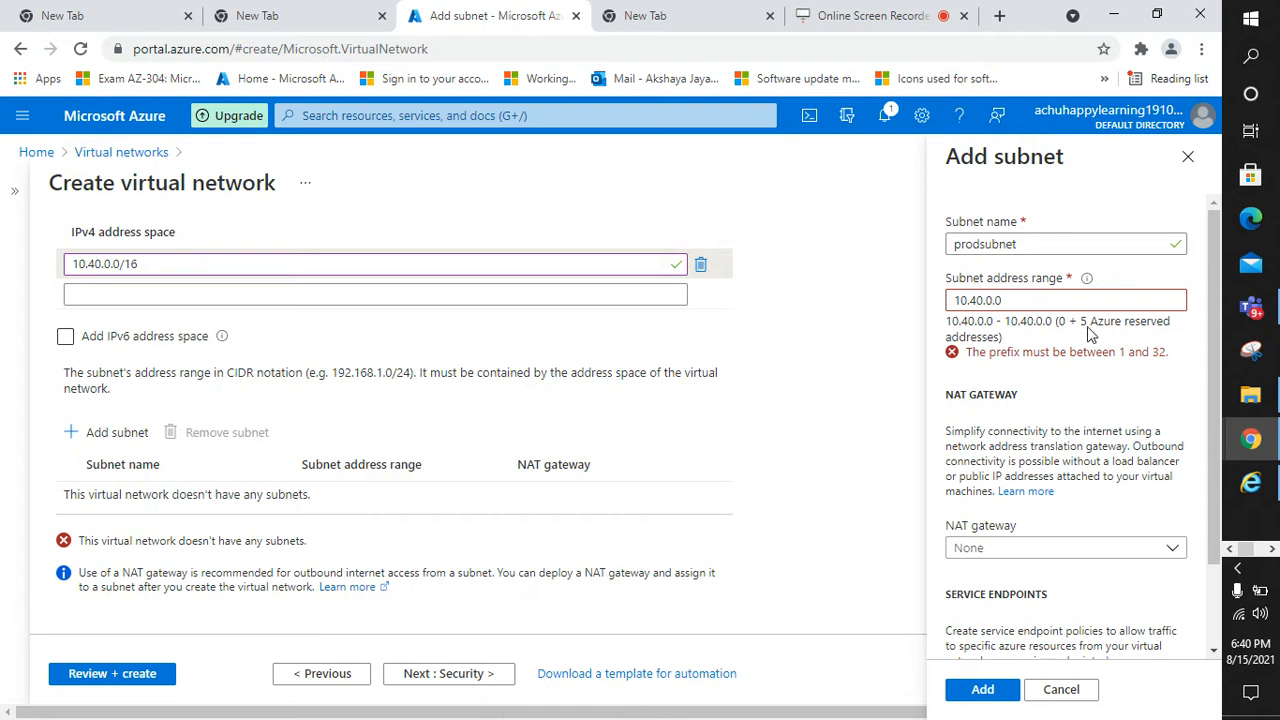
left_click(1008, 300)
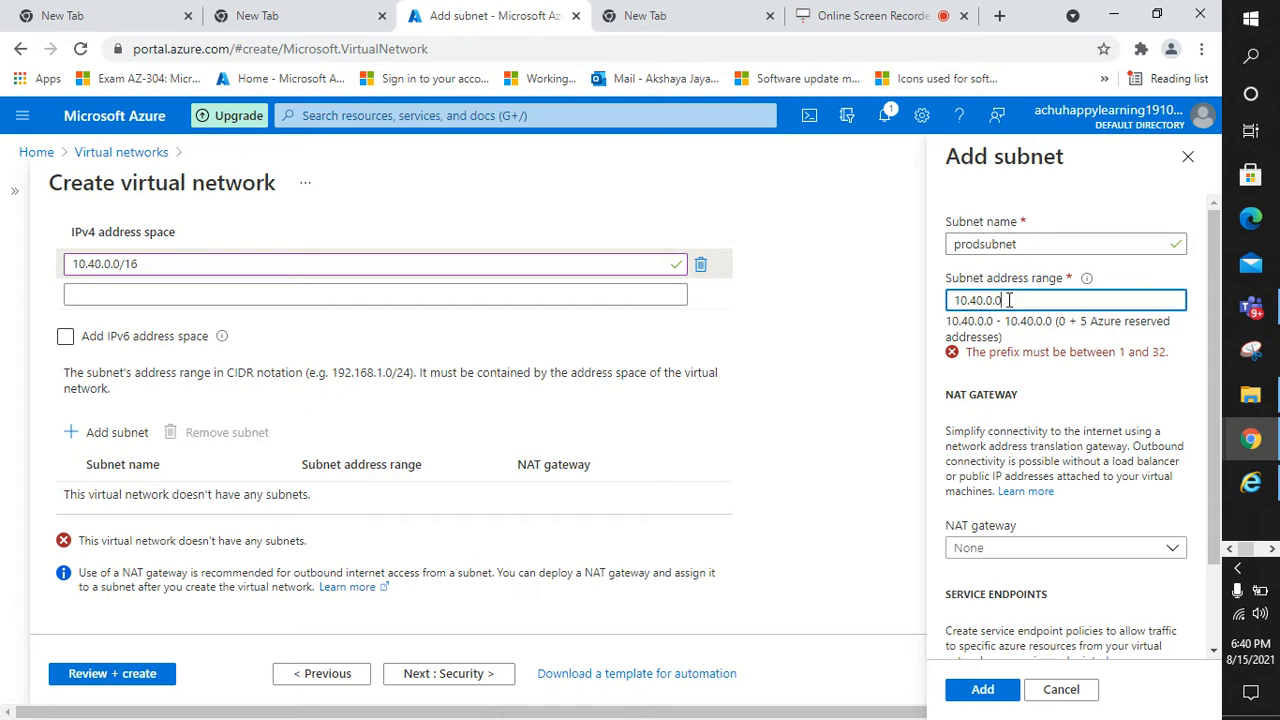
type("/")
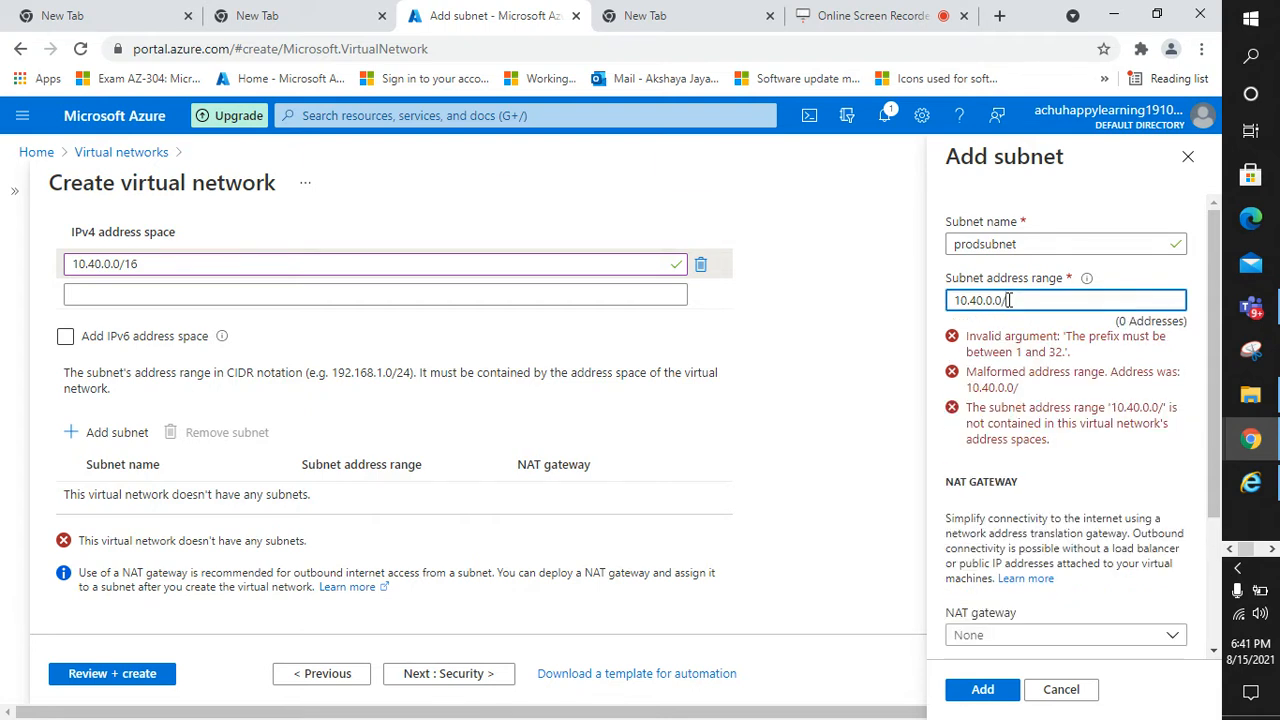
key("BackSpace")
key("BackSpace")
key("BackSpace")
key("BackSpace")
key("BackSpace")
key("BackSpace")
key("BackSpace")
key("BackSpace")
key("BackSpace")
key("BackSpace")
type("10.40")
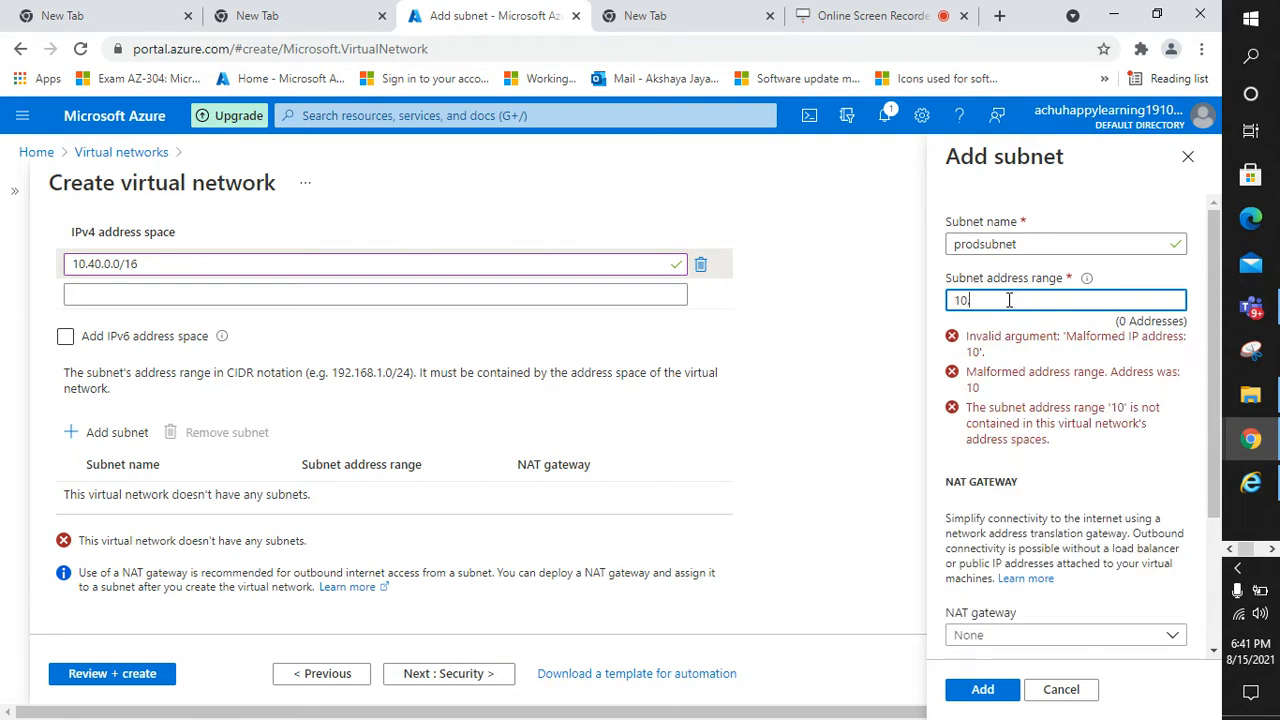
type(".0.0/24")
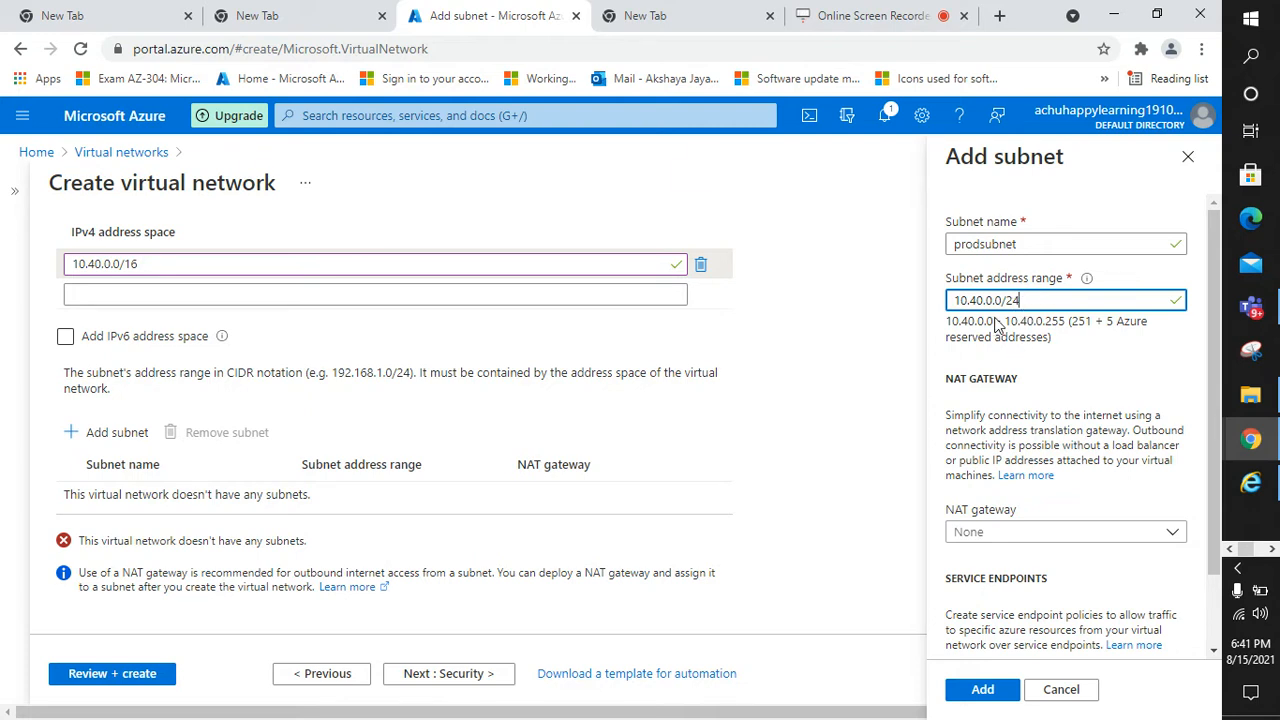
scroll(990, 343, "down", 1)
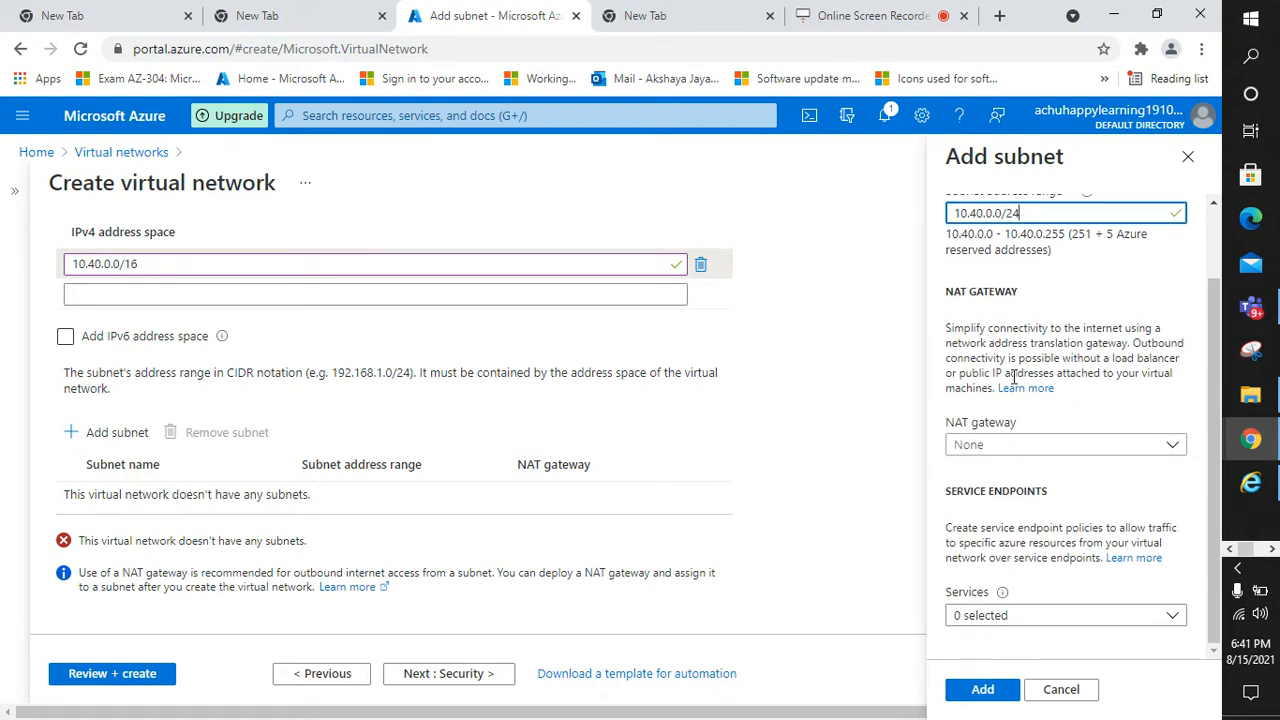
scroll(990, 449, "up", 1)
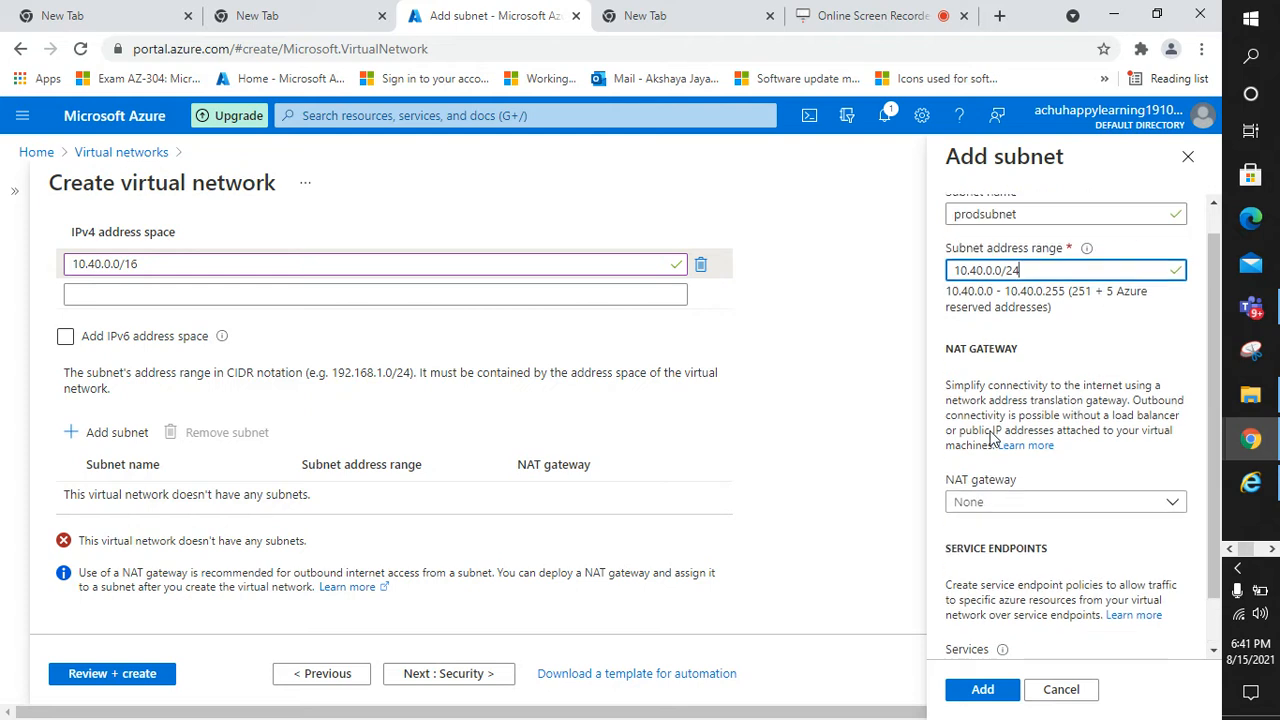
scroll(1038, 584, "down", 1)
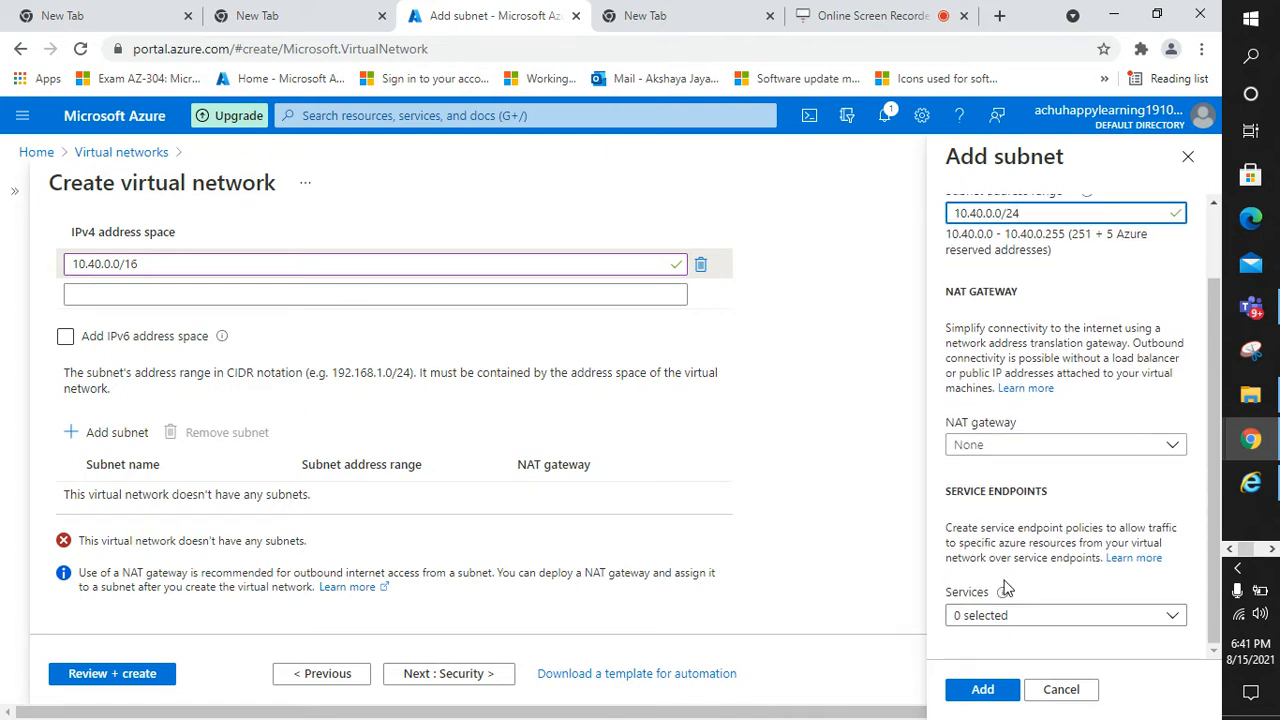
scroll(1009, 585, "up", 1)
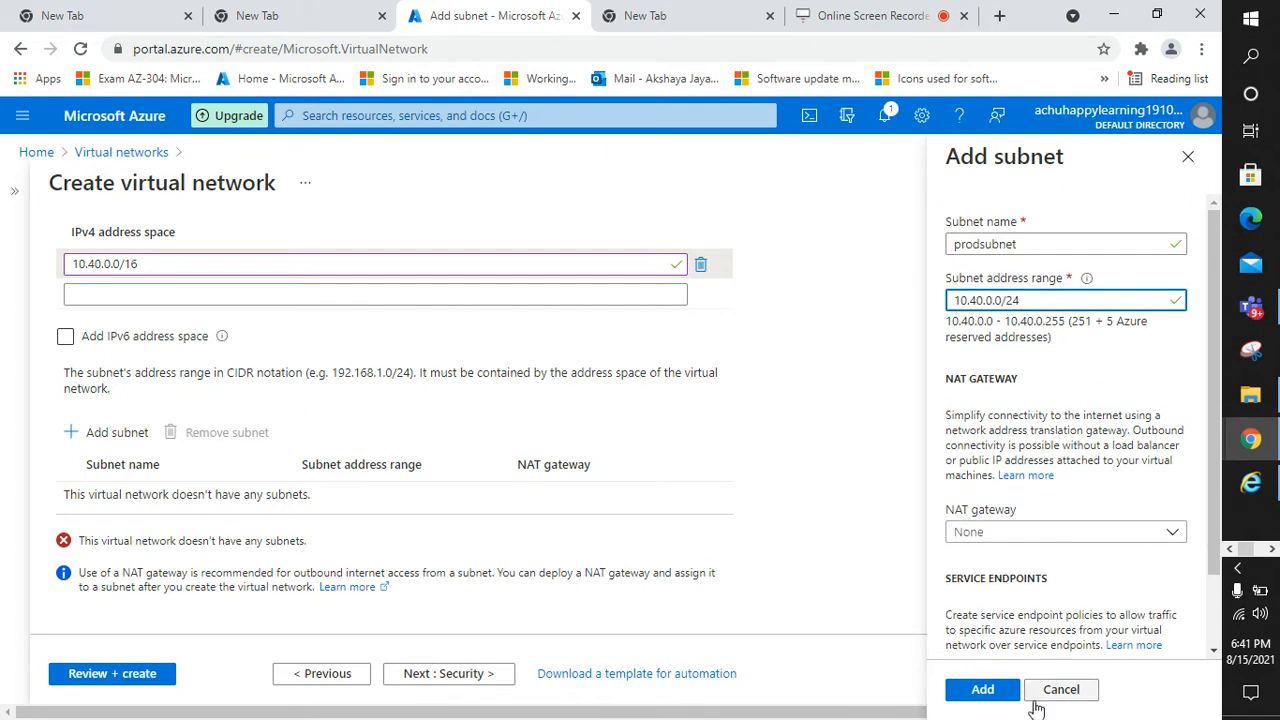
left_click(982, 689)
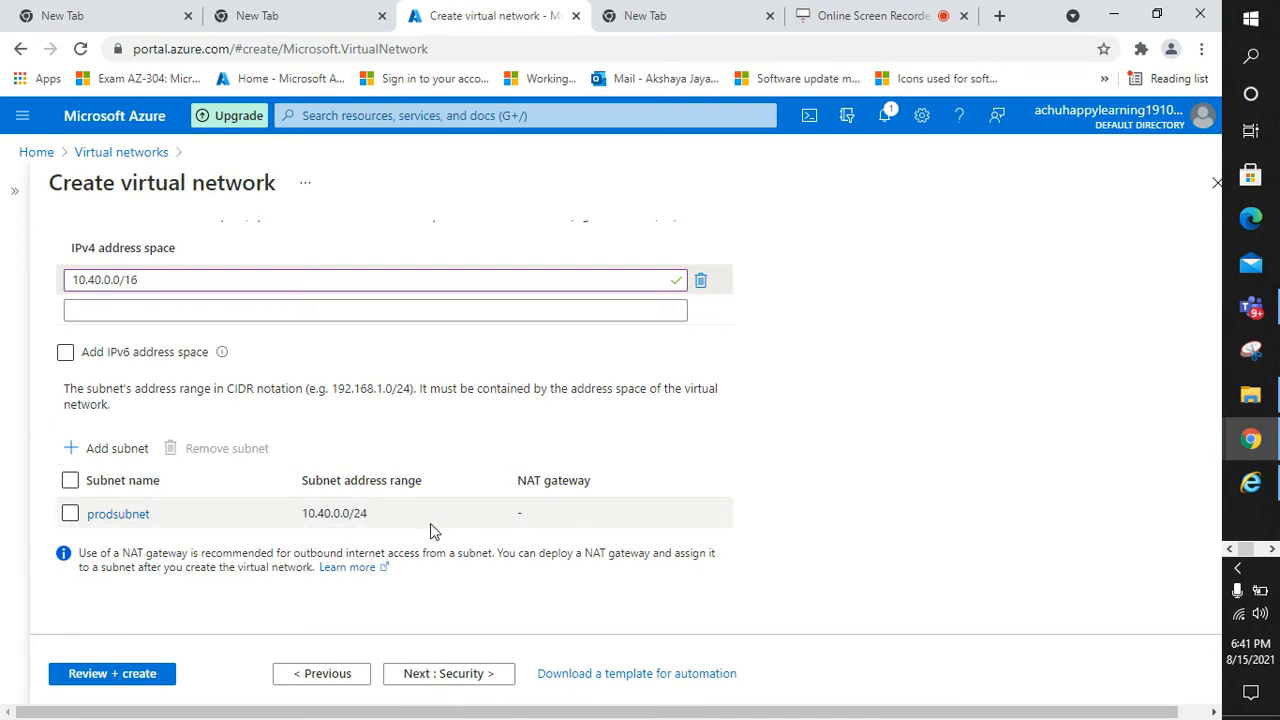
Start a second subnet named achuprodsubnet
scroll(403, 537, "up", 2)
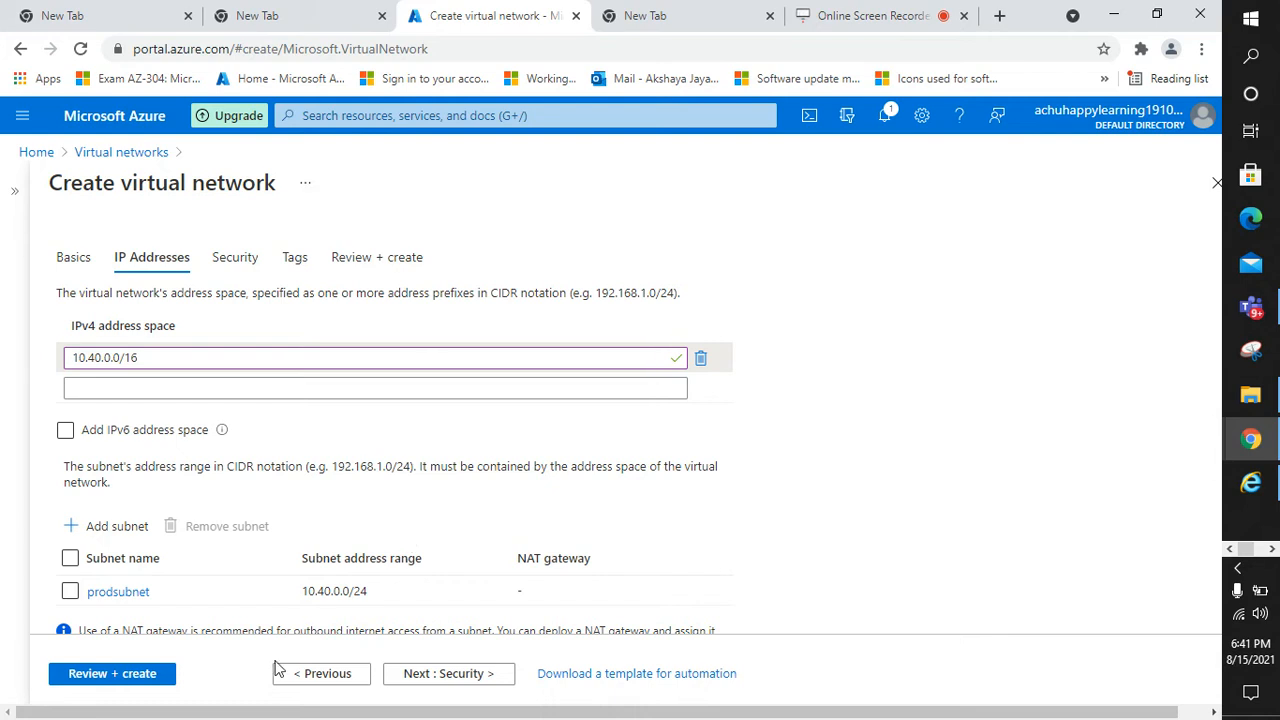
scroll(328, 660, "down", 2)
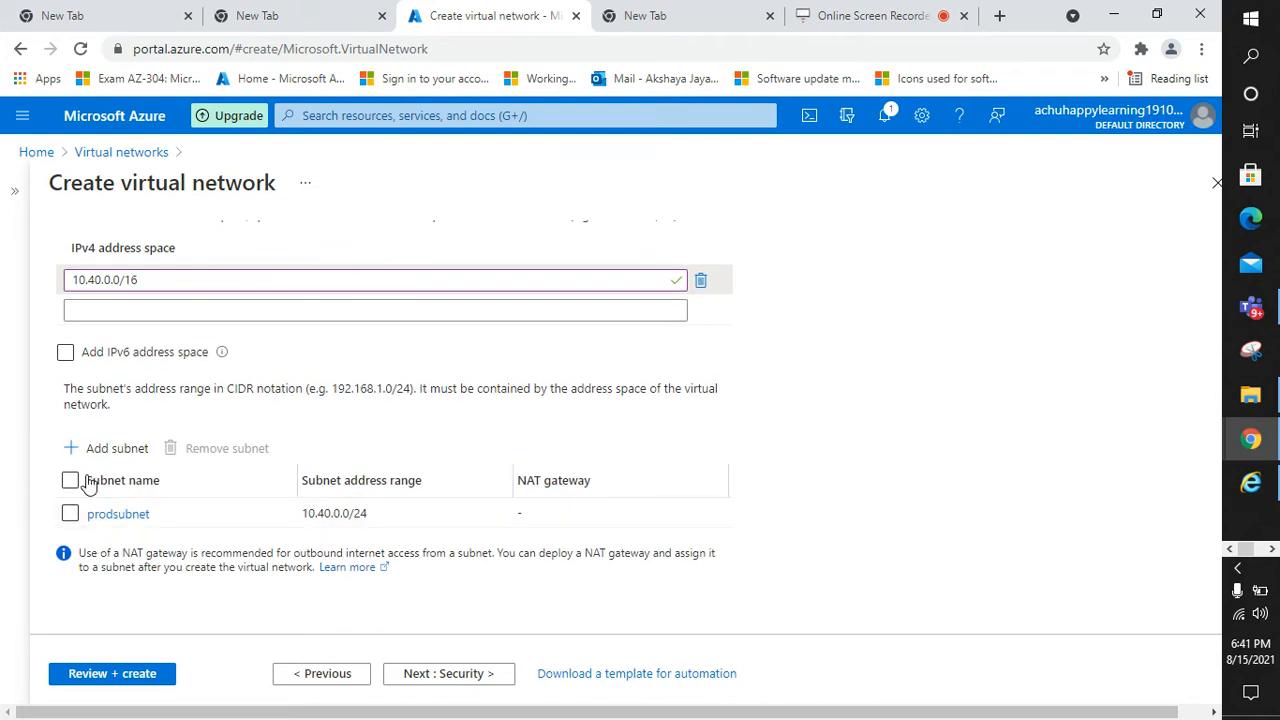
left_click(78, 452)
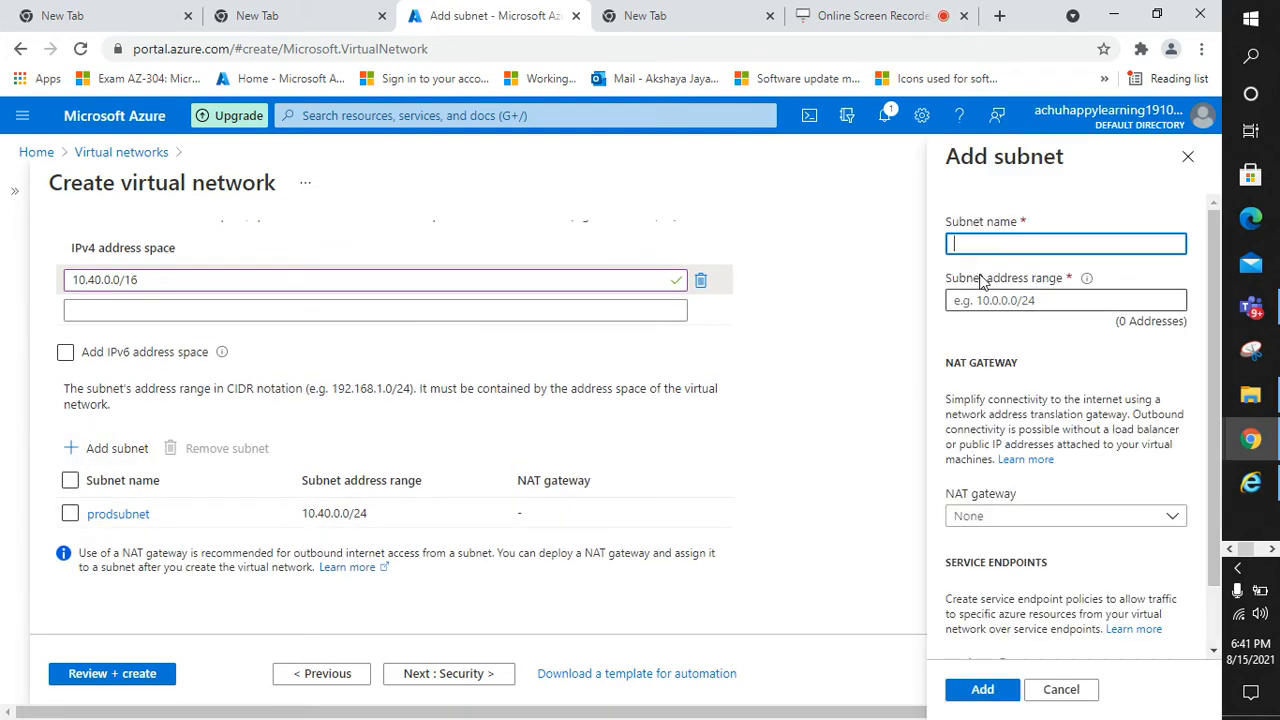
type("achuprodsubnet")
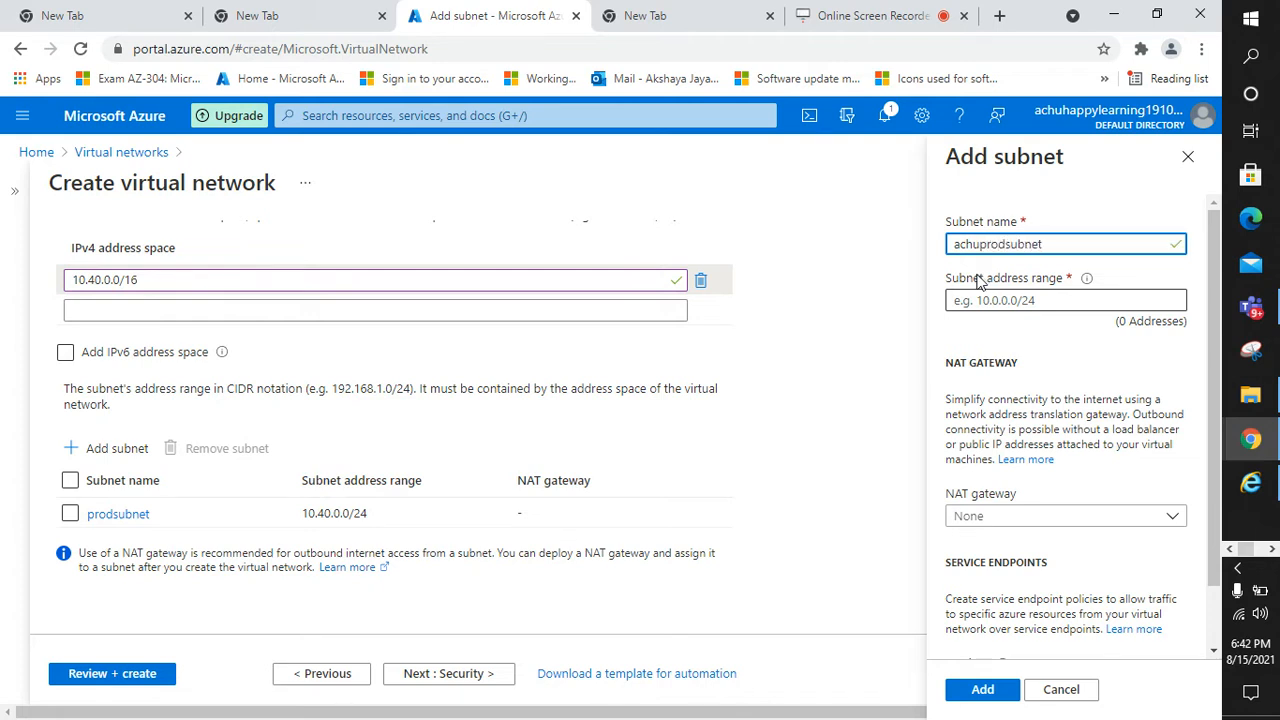
Set achuprodsubnet's range to 10.40.1.0/24, correcting the prefix length, and add it
left_click(1008, 299)
type("10")
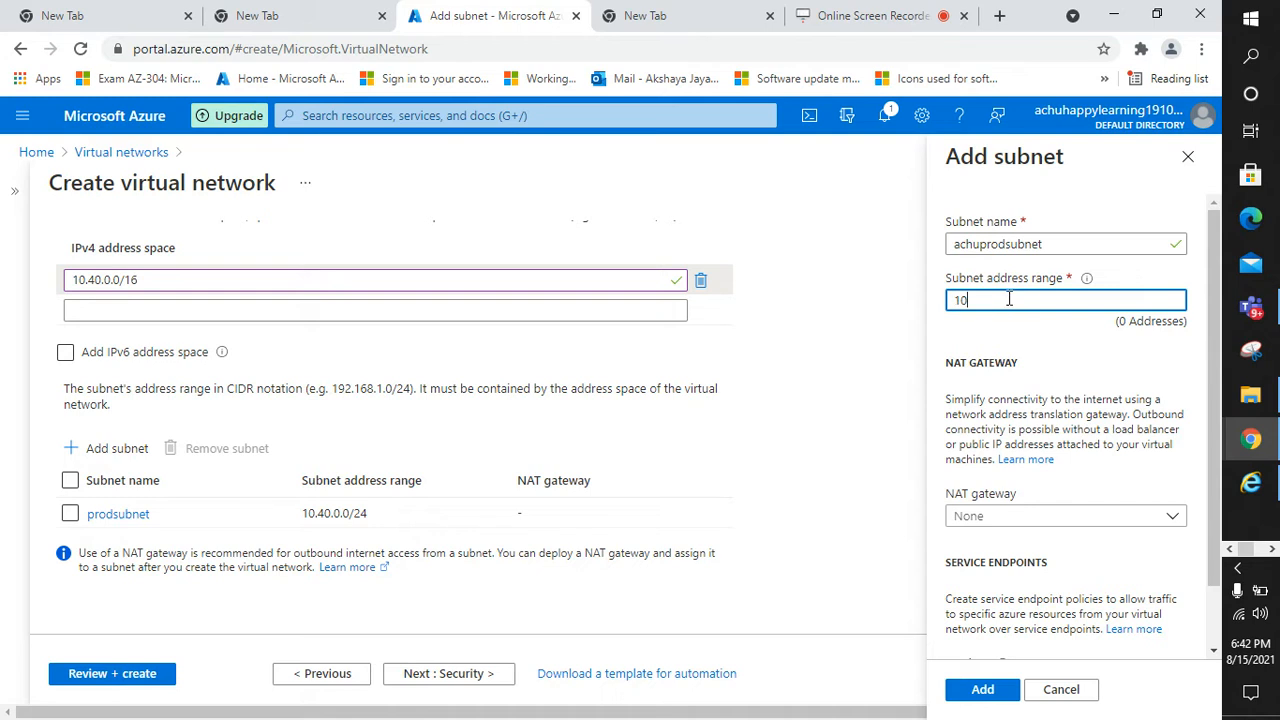
type(".00")
key("BackSpace")
key("BackSpace")
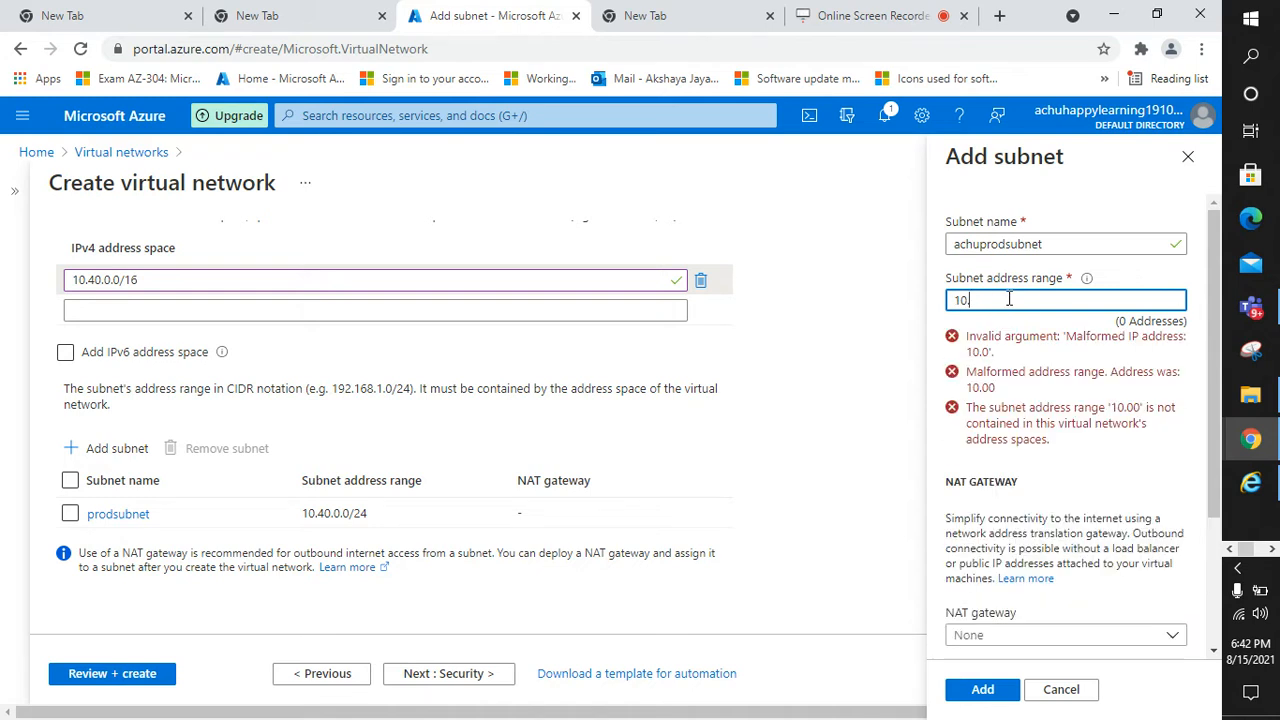
type("40.")
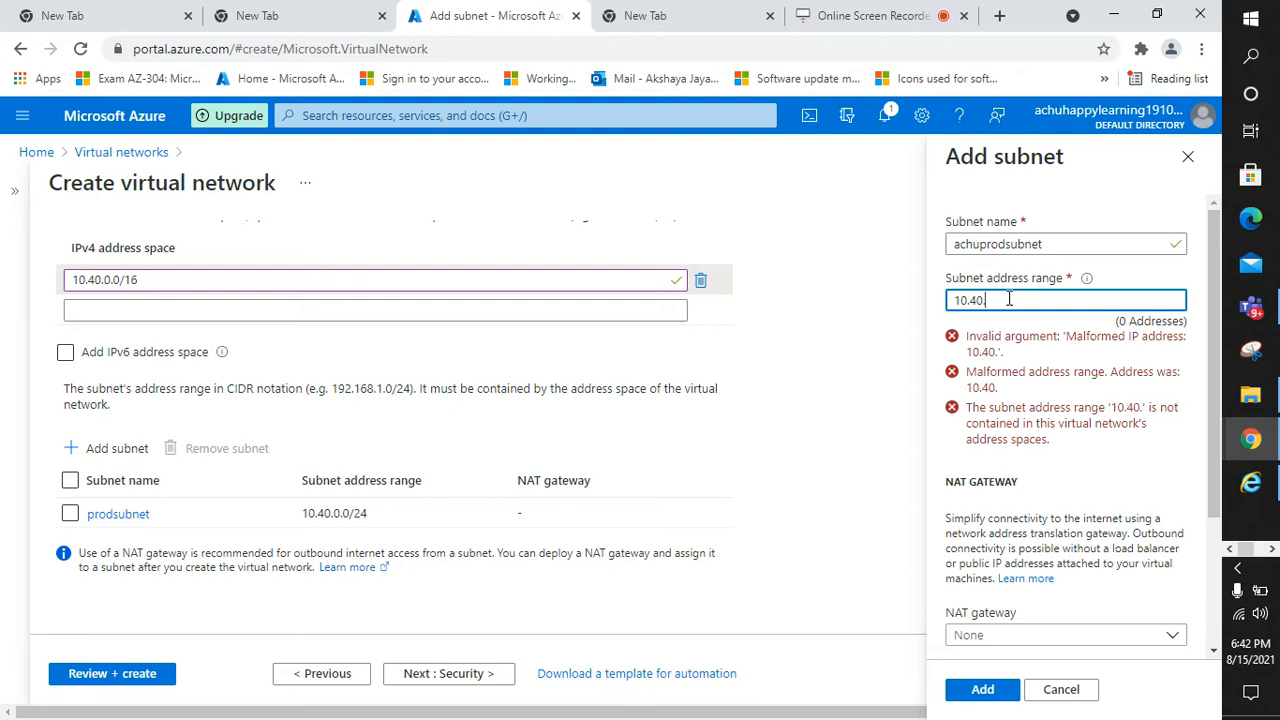
type("1.")
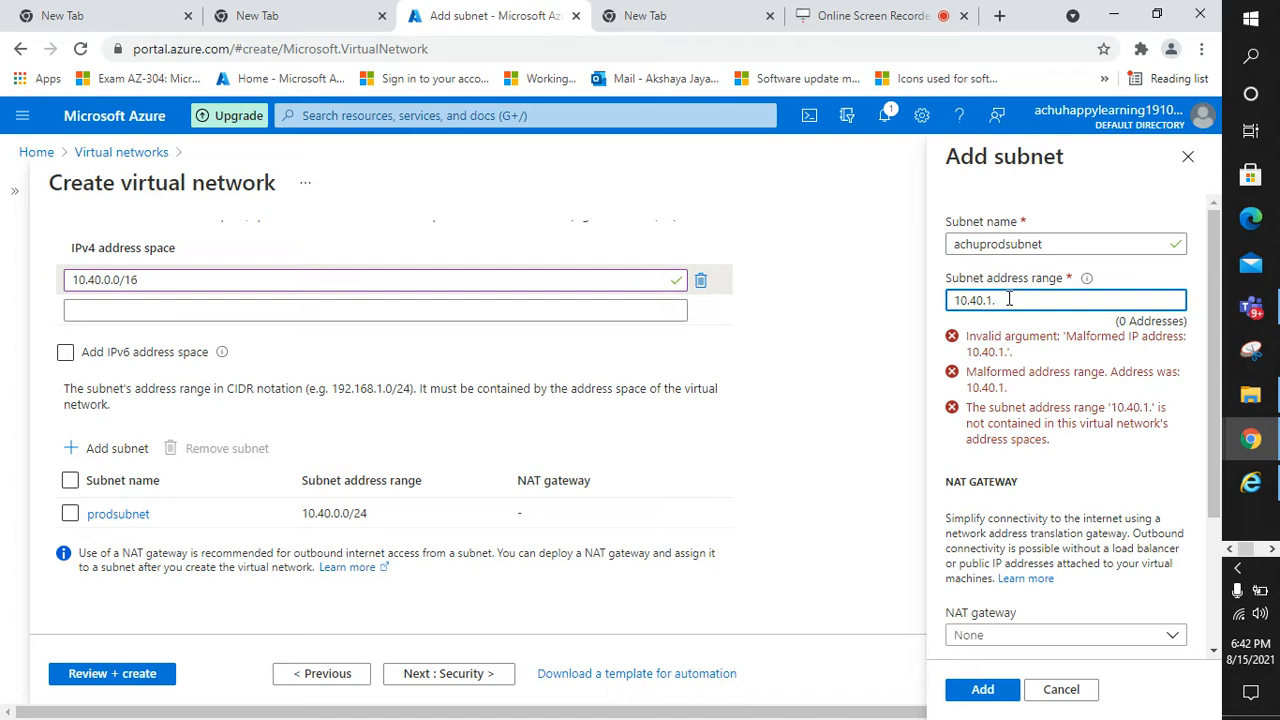
type("0/")
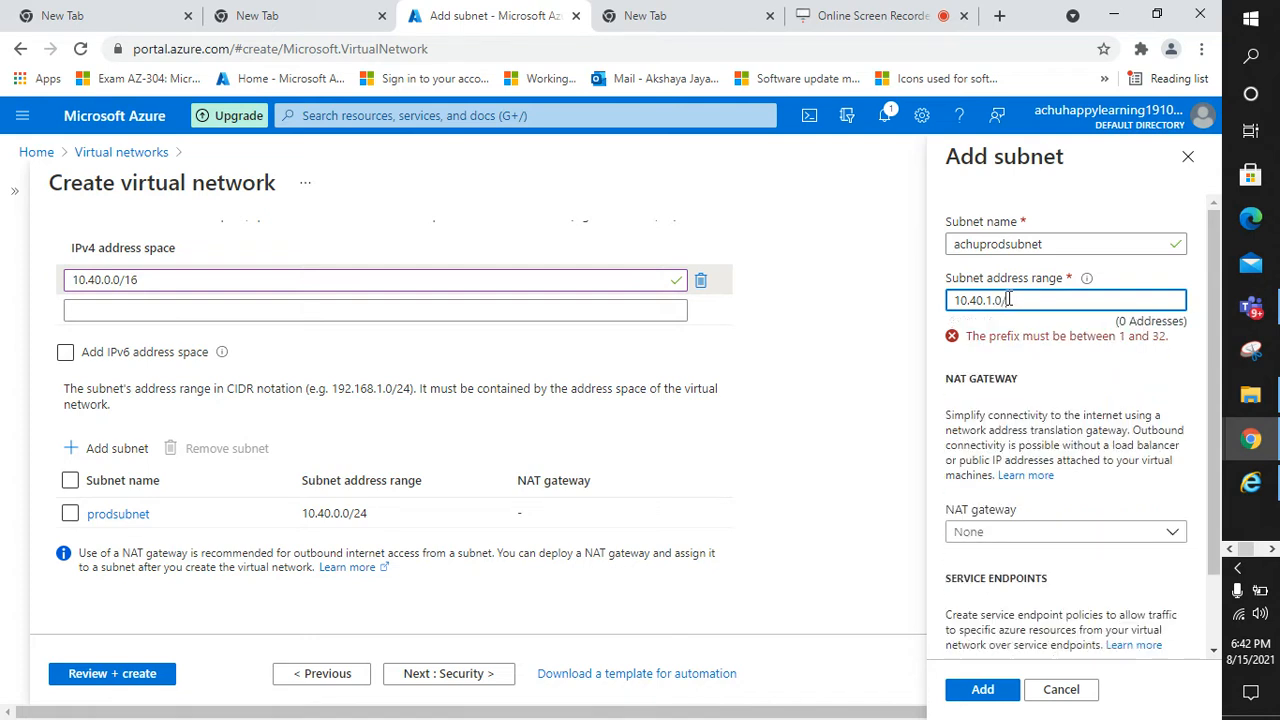
type("16")
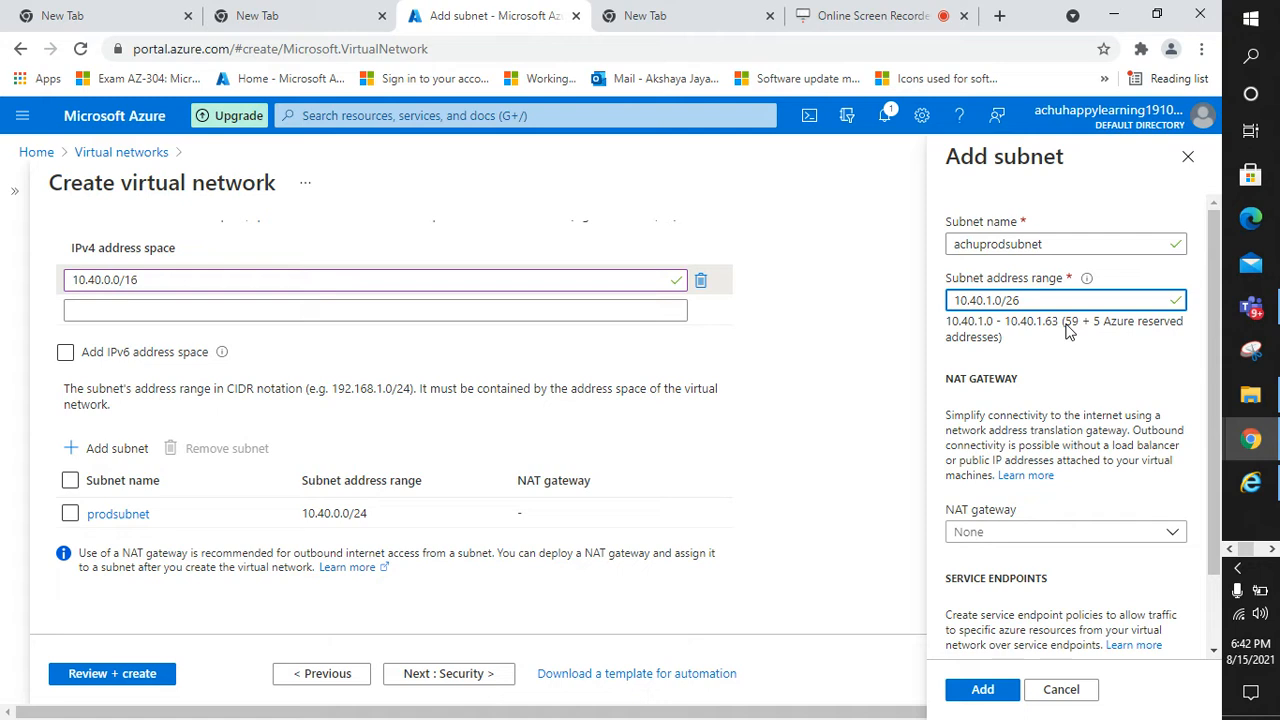
key("BackSpace")
type("7")
key("BackSpace")
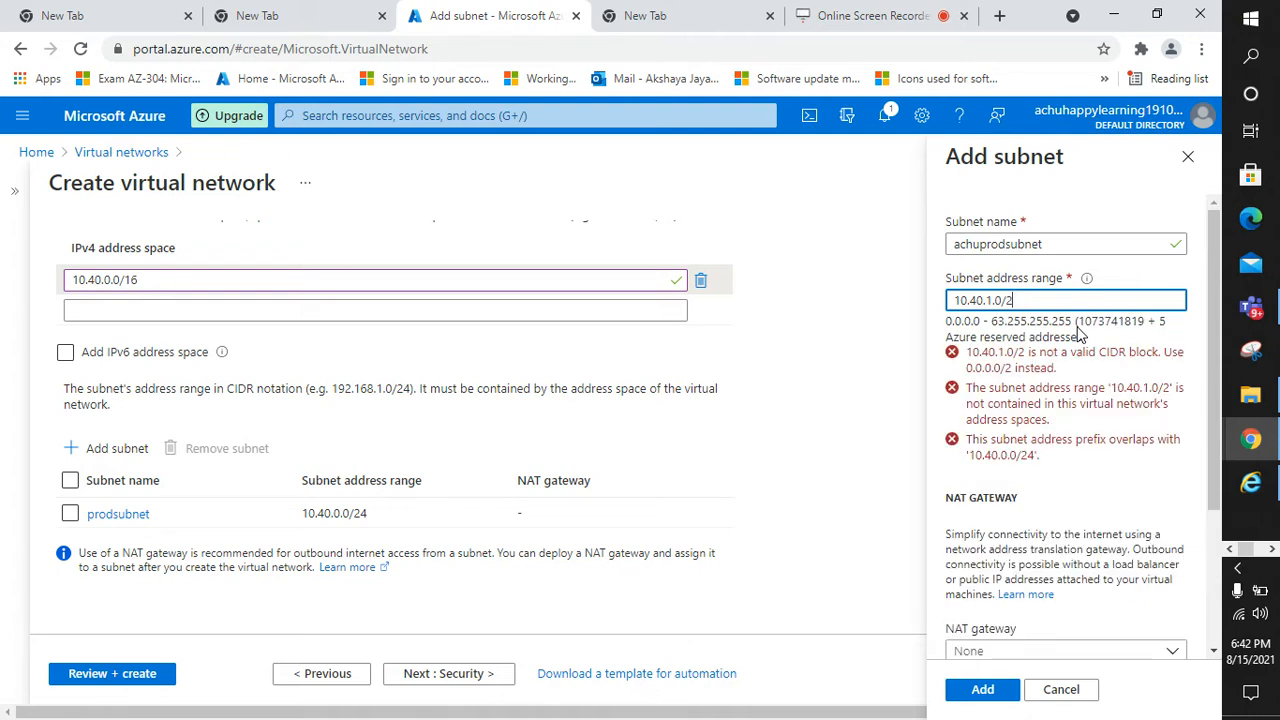
type("4")
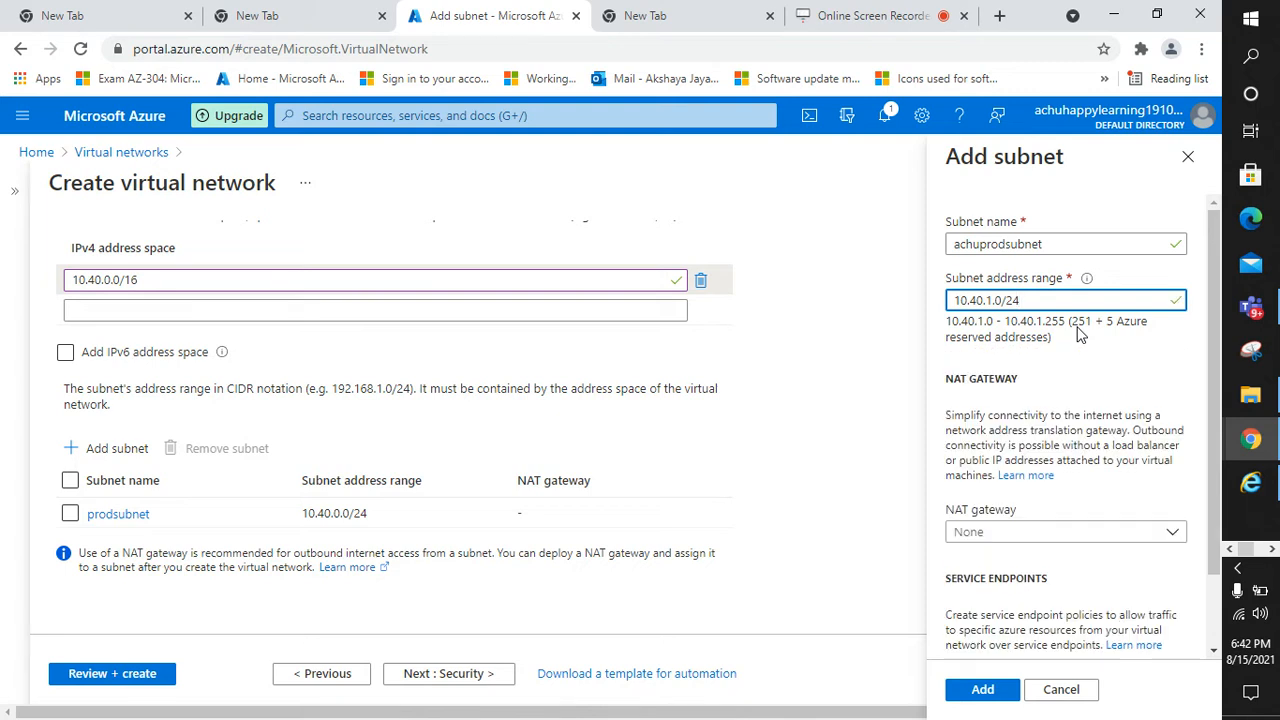
scroll(1078, 400, "down", 1)
scroll(1077, 463, "up", 1)
left_click(985, 700)
Go to the Security tab, with Bastion, DDoS Protection Standard and Firewall disabled
scroll(558, 497, "up", 2)
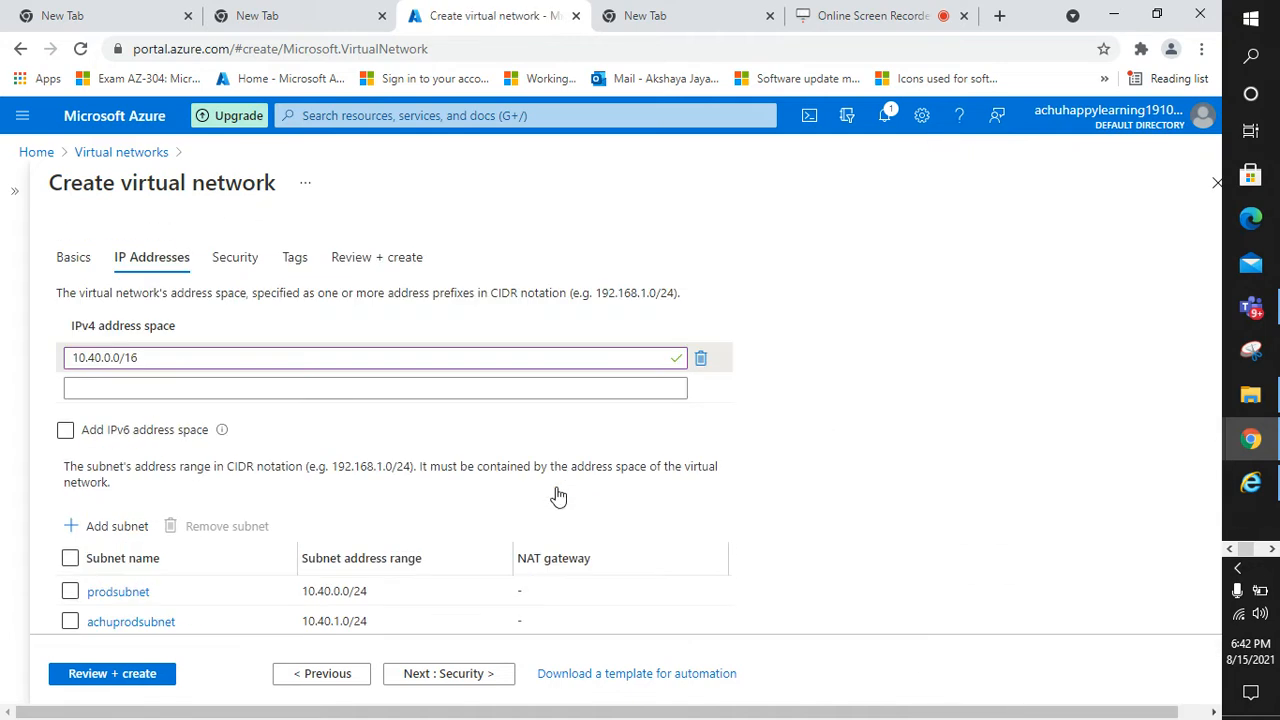
left_click(484, 674)
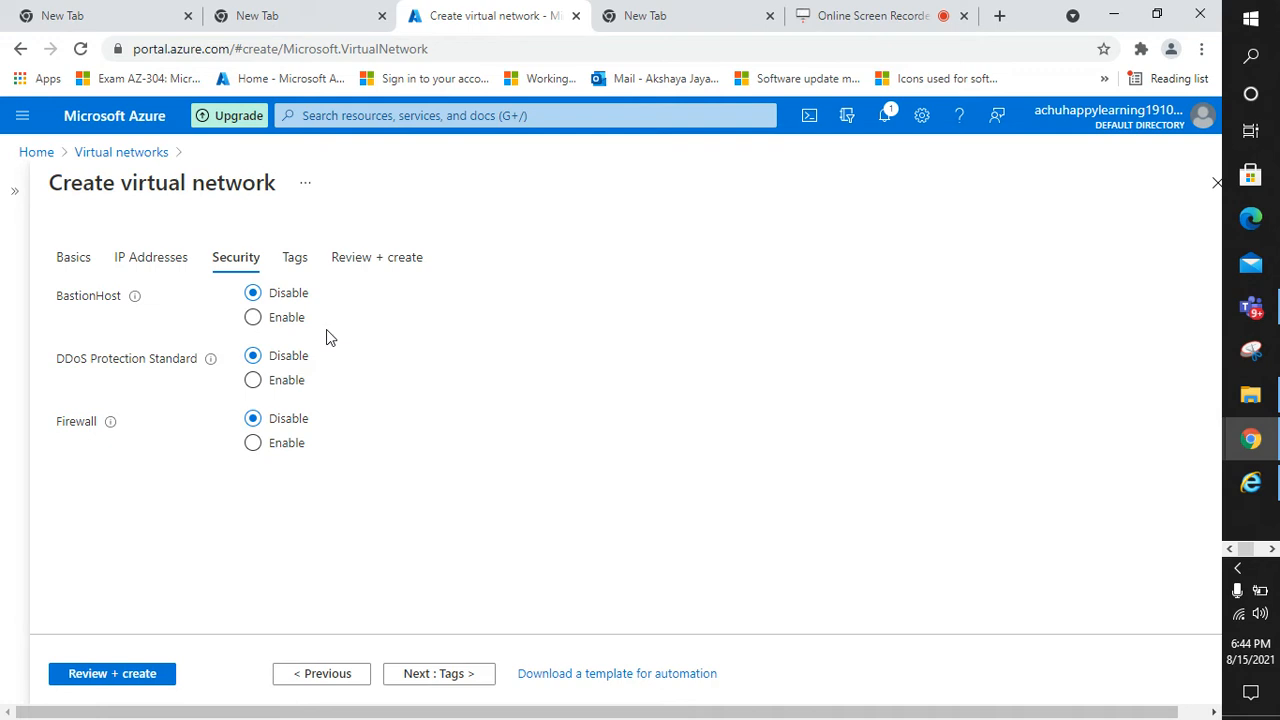
Keep DDoS protection disabled, add the tag prod = prod, and go to Review + create
left_click(253, 381)
left_click(253, 356)
left_click(459, 676)
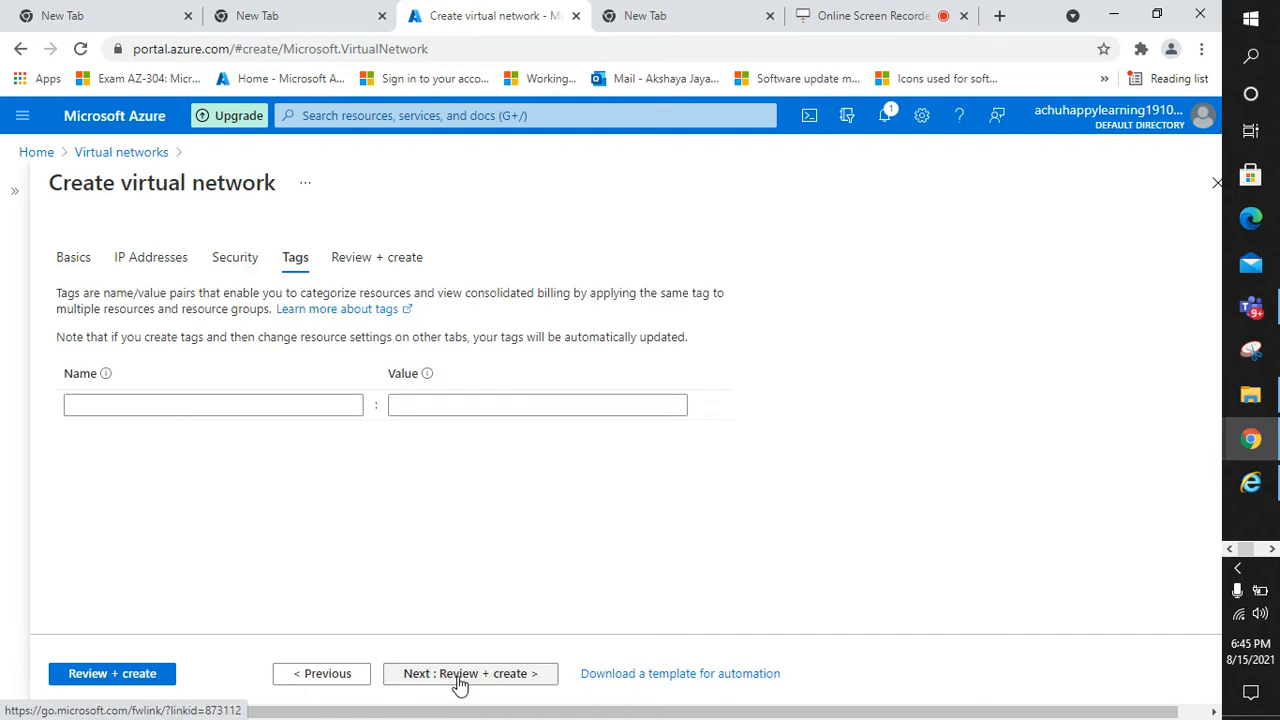
left_click(189, 403)
type("pr")
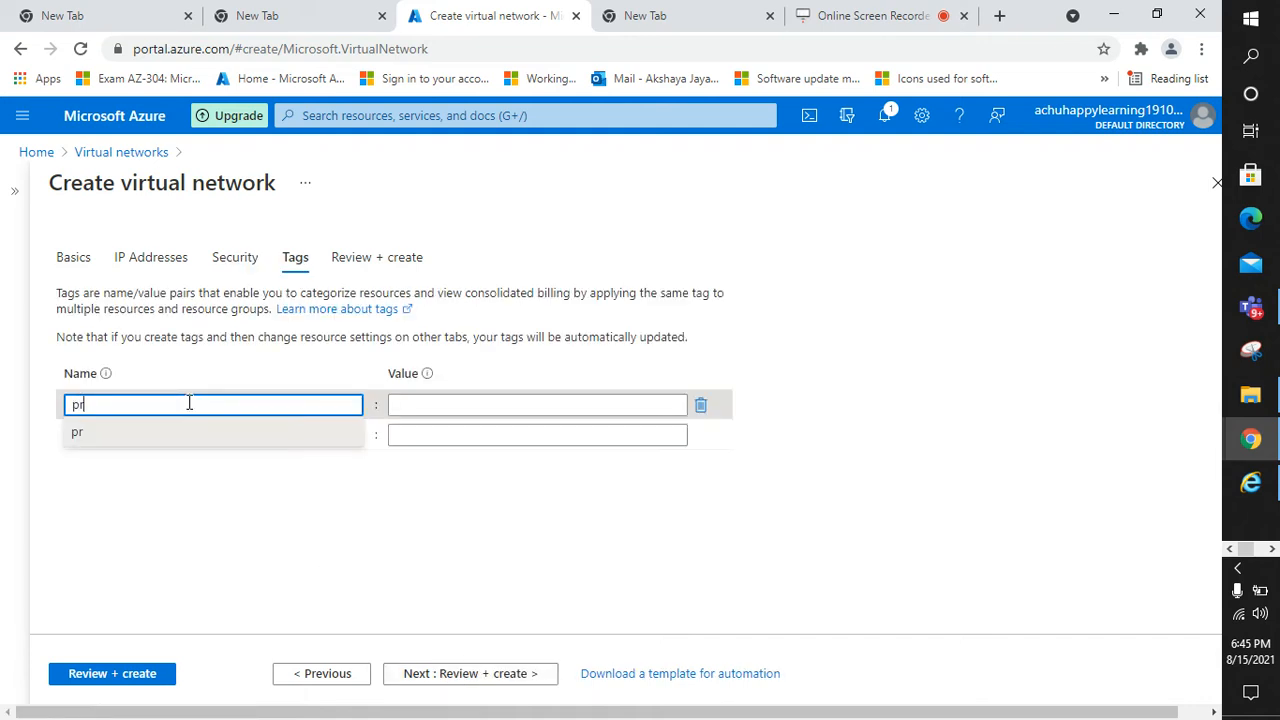
type("od")
left_click(445, 405)
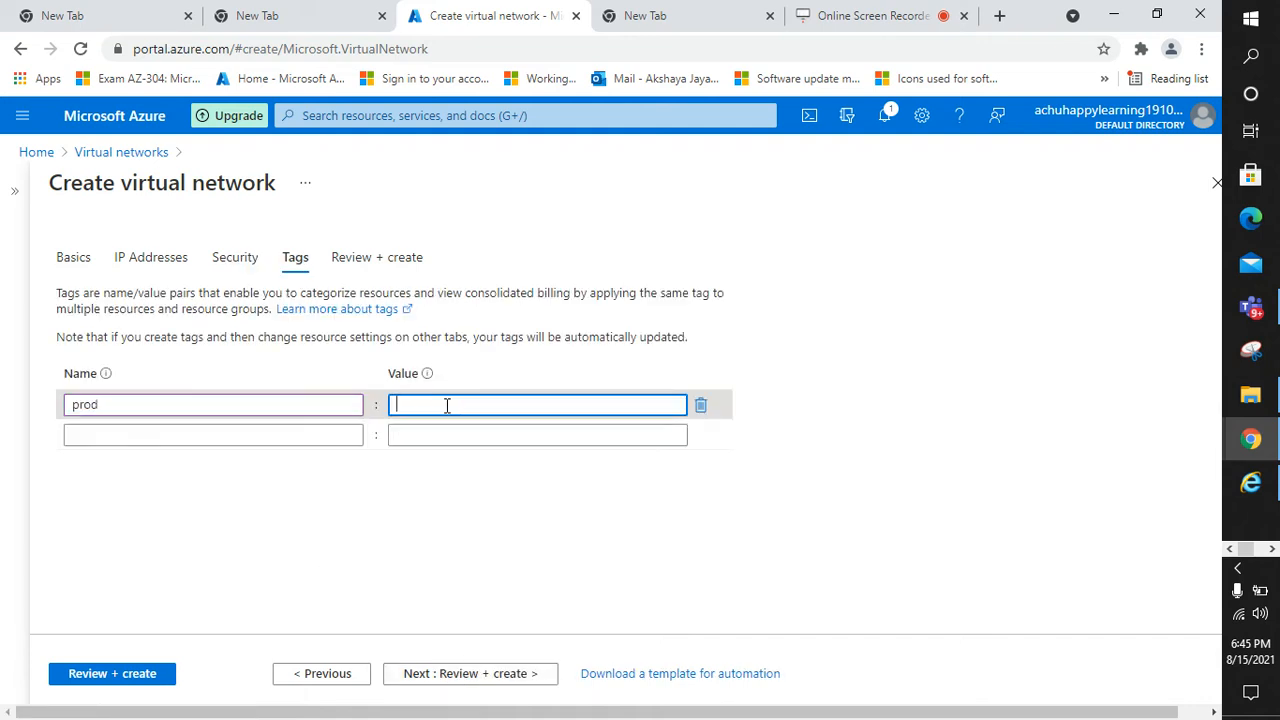
type("prod")
left_click(477, 570)
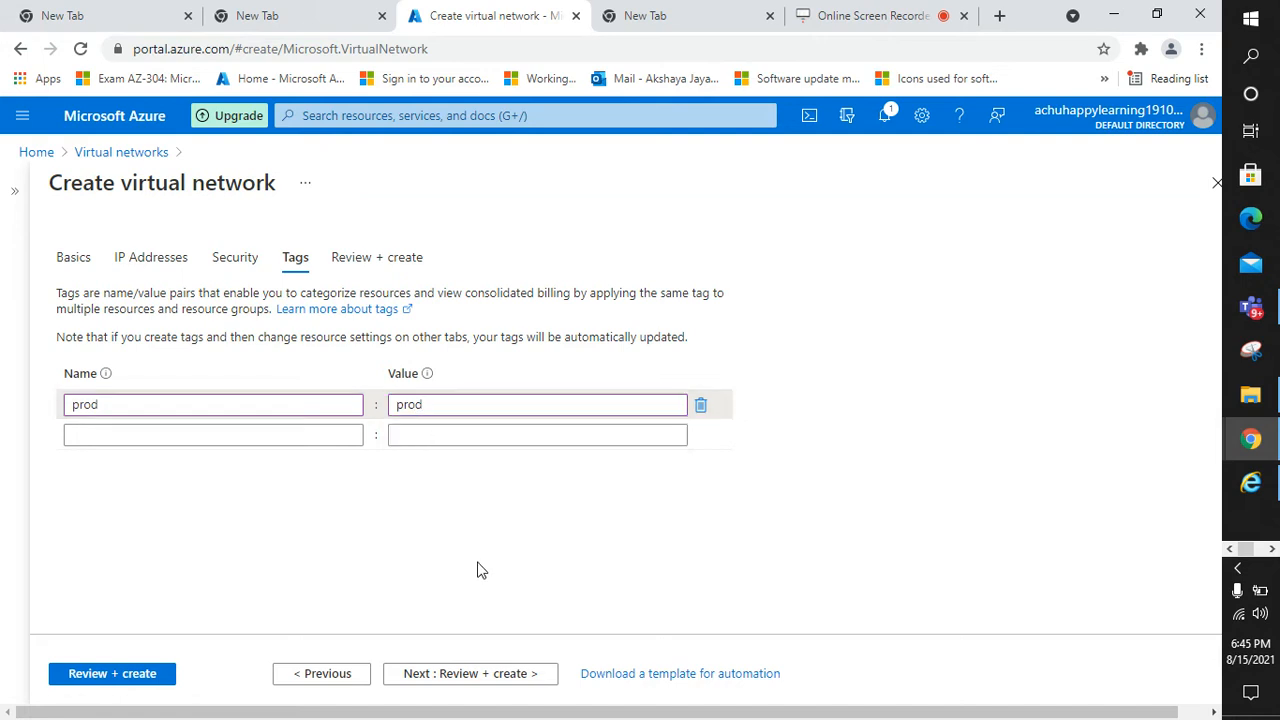
left_click(481, 671)
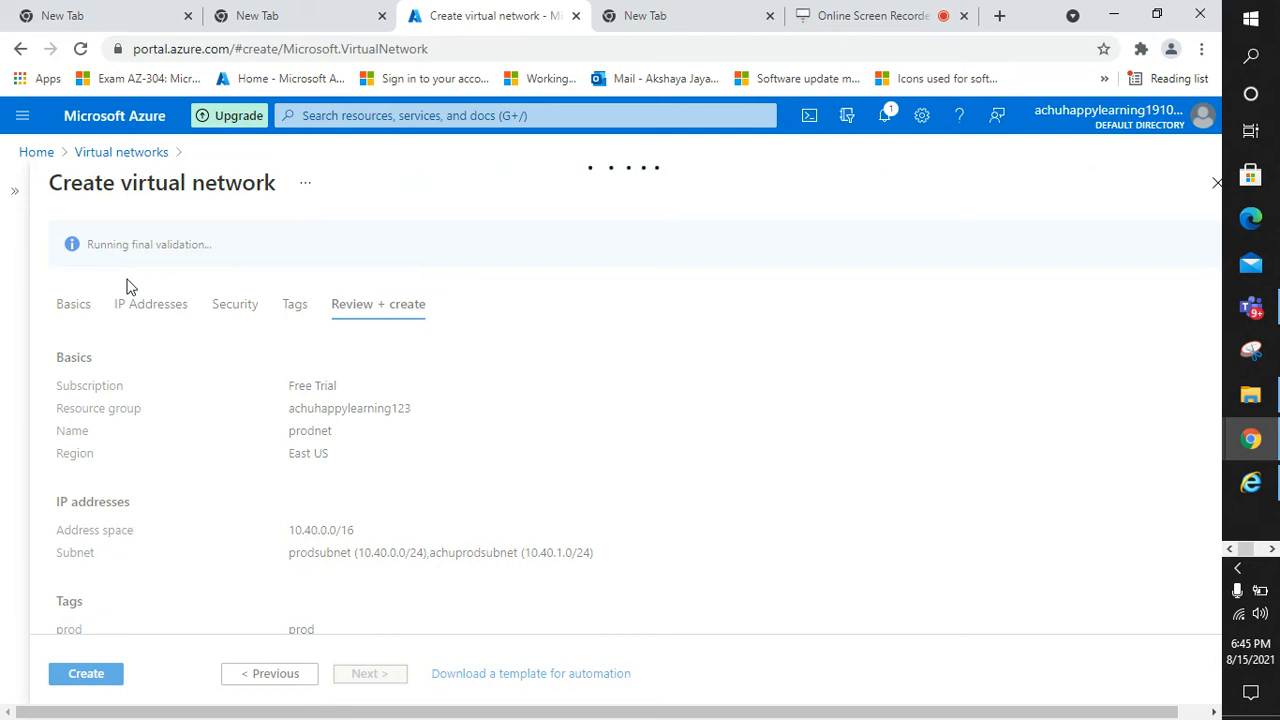
Create the prodnet virtual network once validation passes
left_click(88, 675)
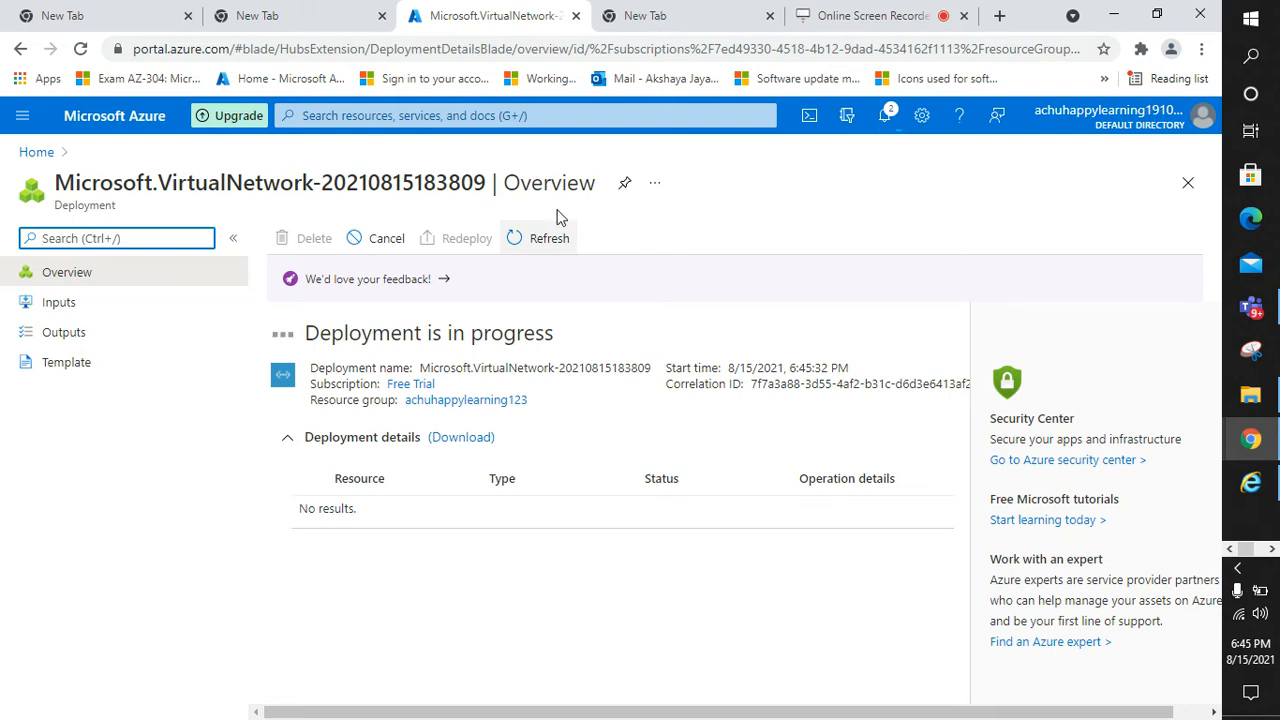
Open the Azure portal home in a new browser tab, signing in with the existing account
left_click(622, 14)
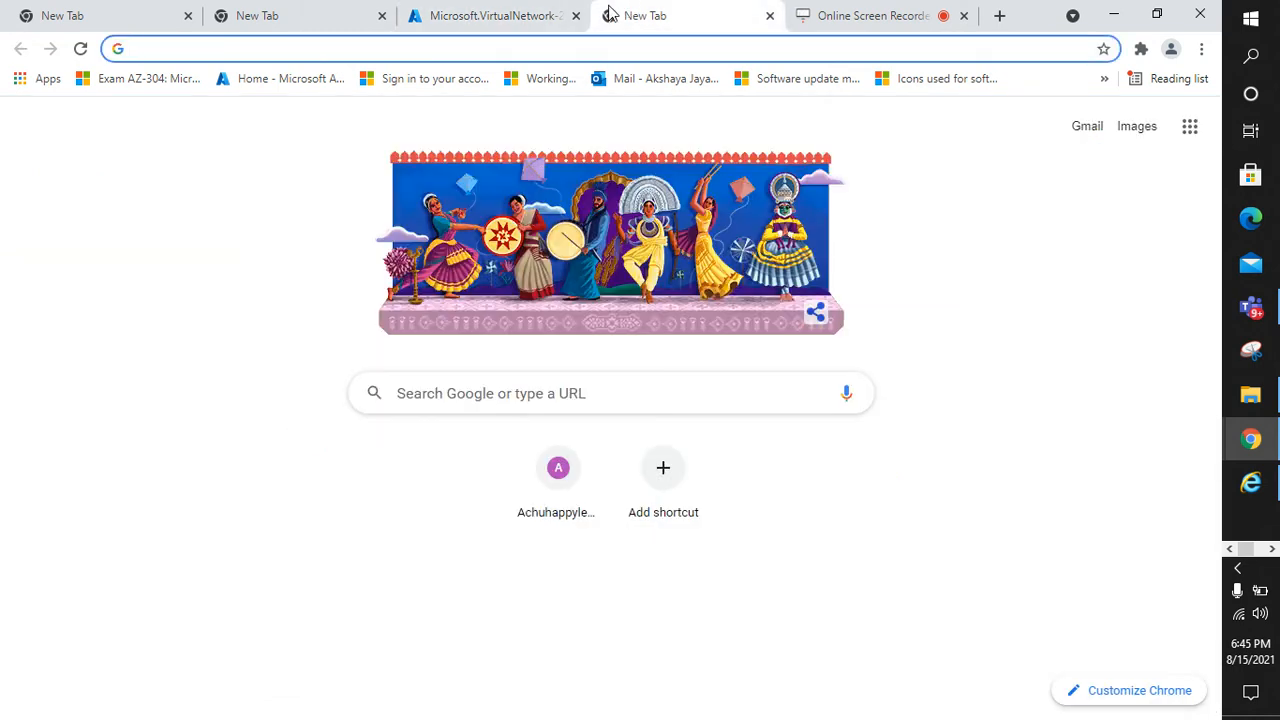
left_click(490, 16)
left_click(636, 12)
left_click(284, 80)
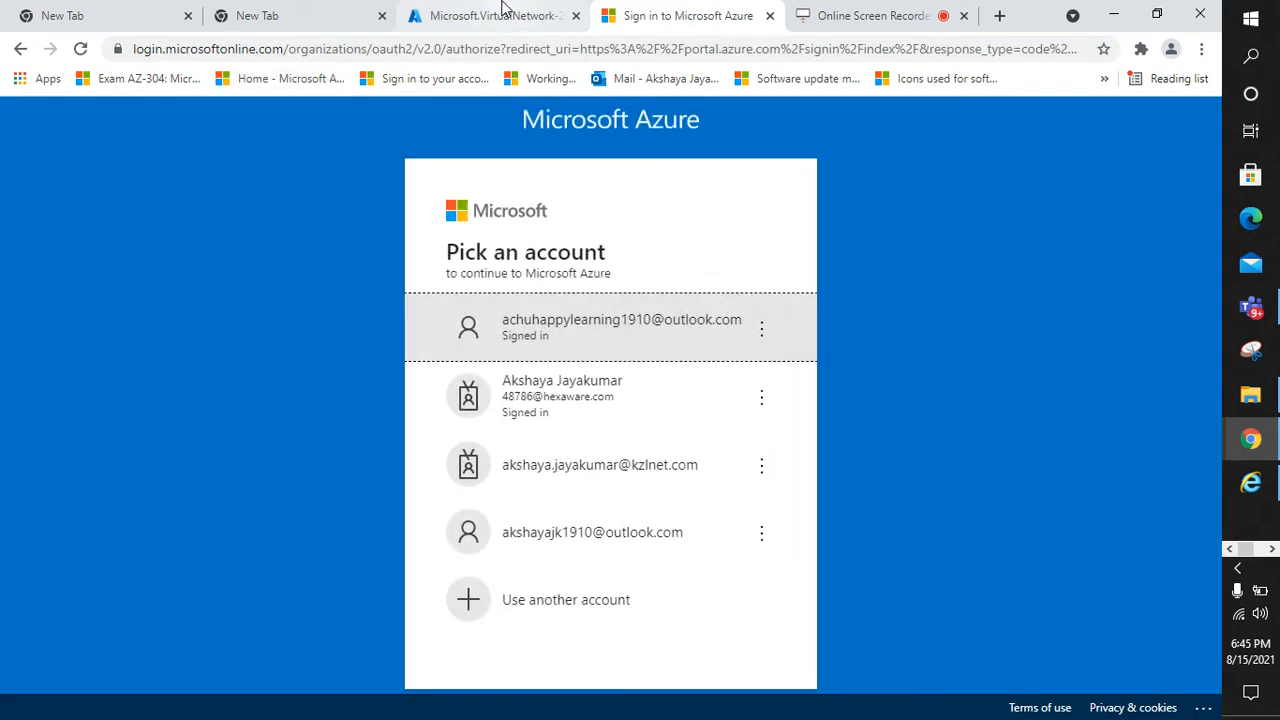
left_click(575, 335)
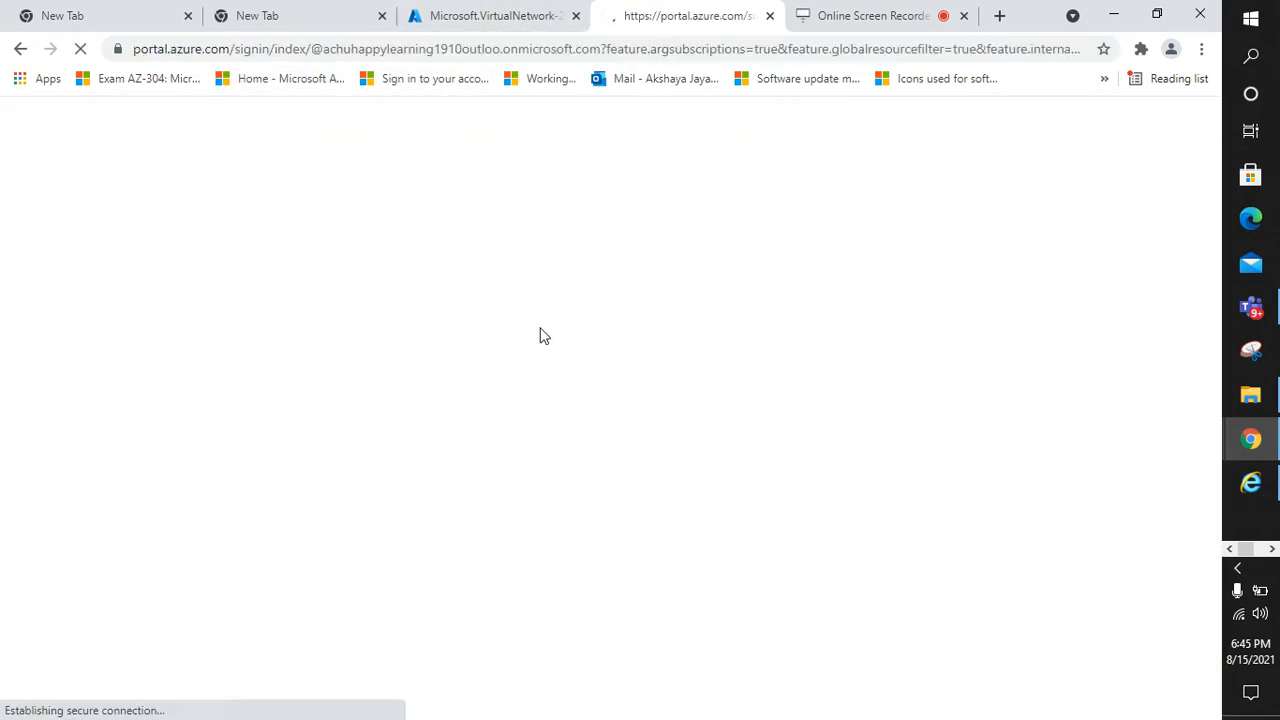
left_click(505, 14)
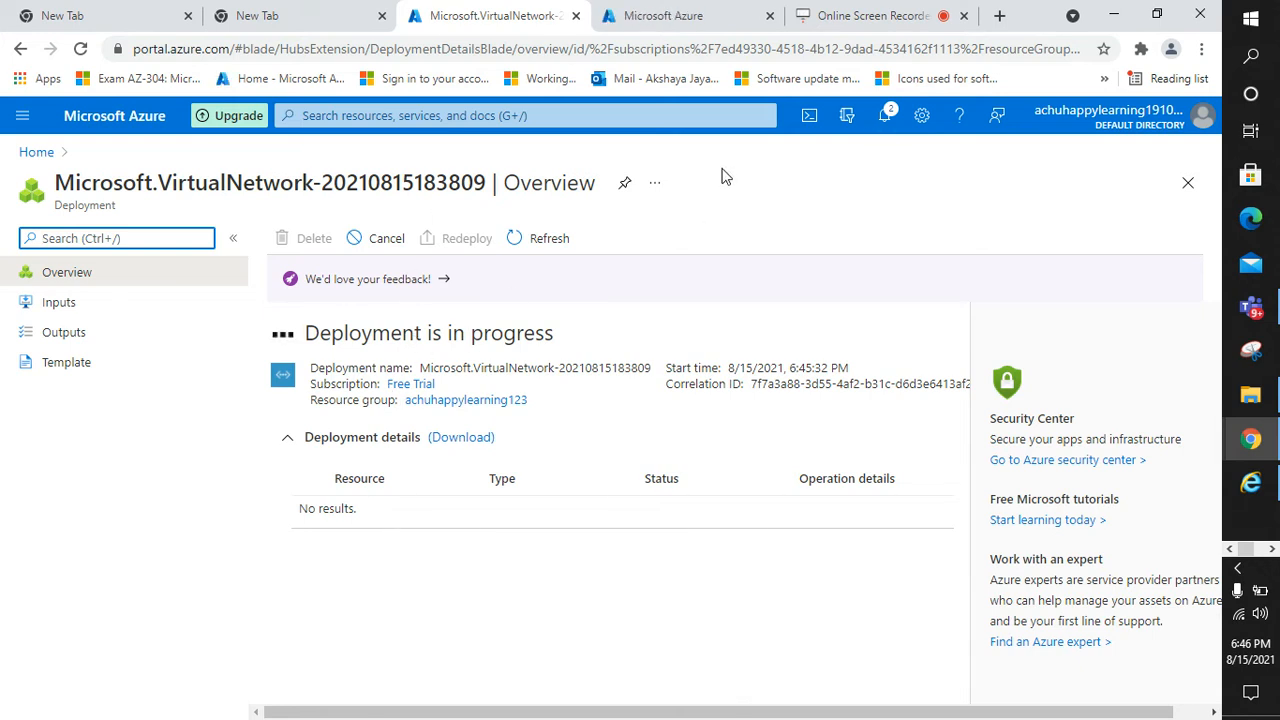
left_click(689, 12)
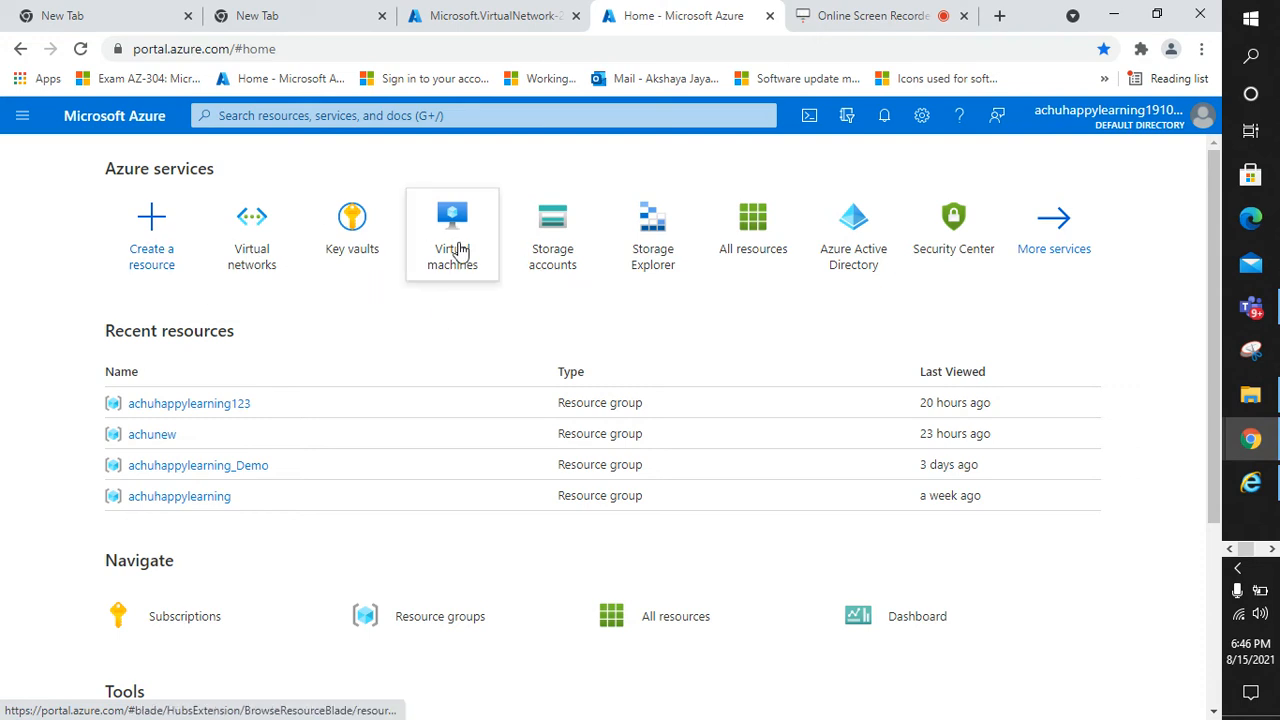
Search 'virtual', open Virtual machines and choose Create > Virtual machine
left_click(372, 117)
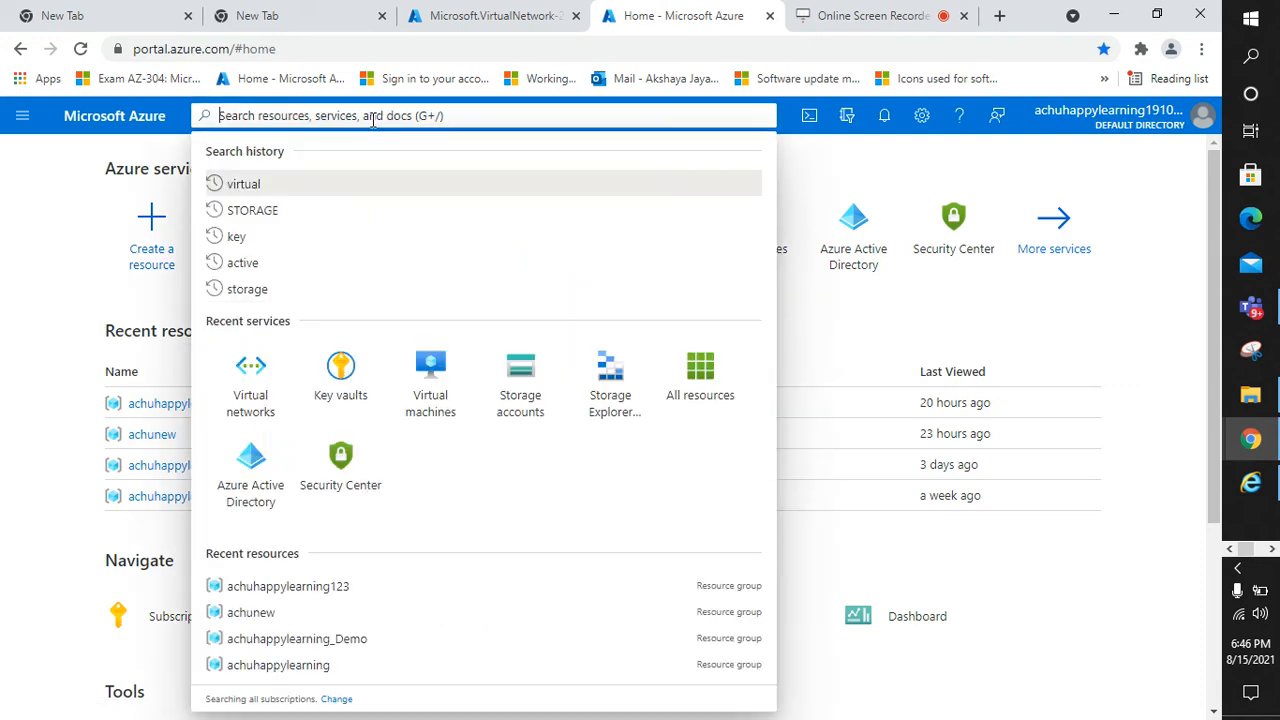
type("virtual")
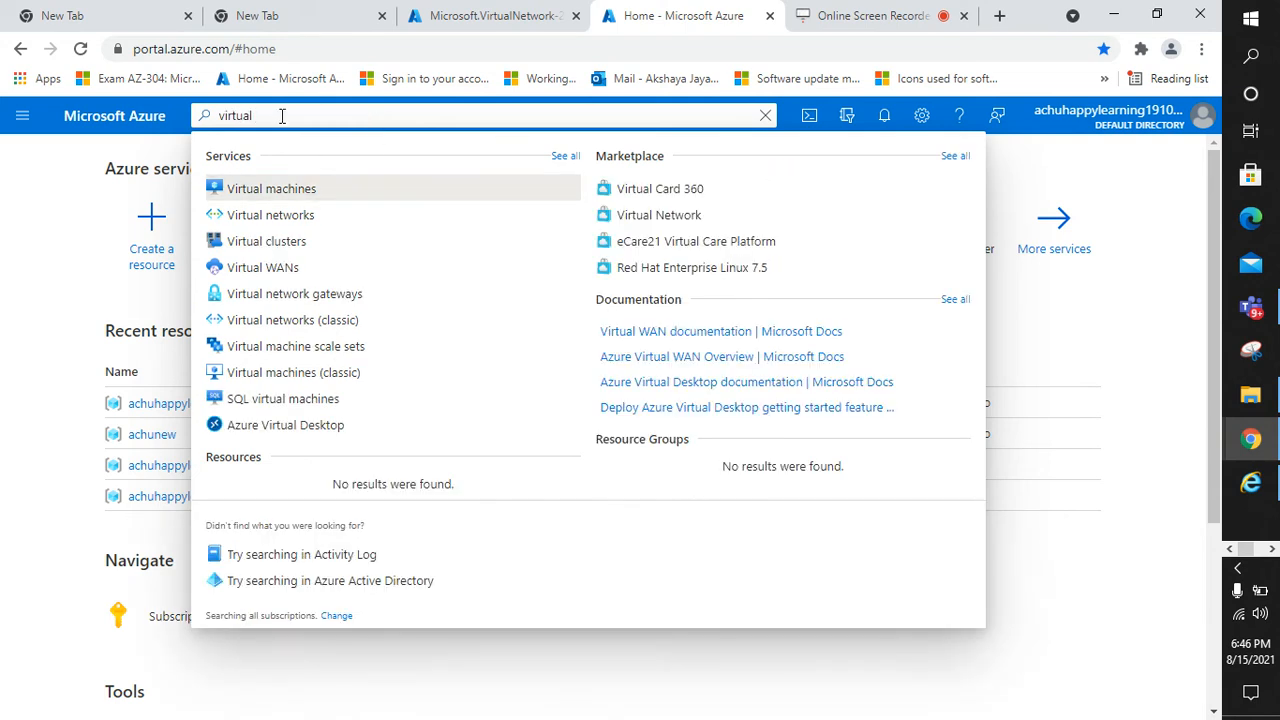
left_click(300, 186)
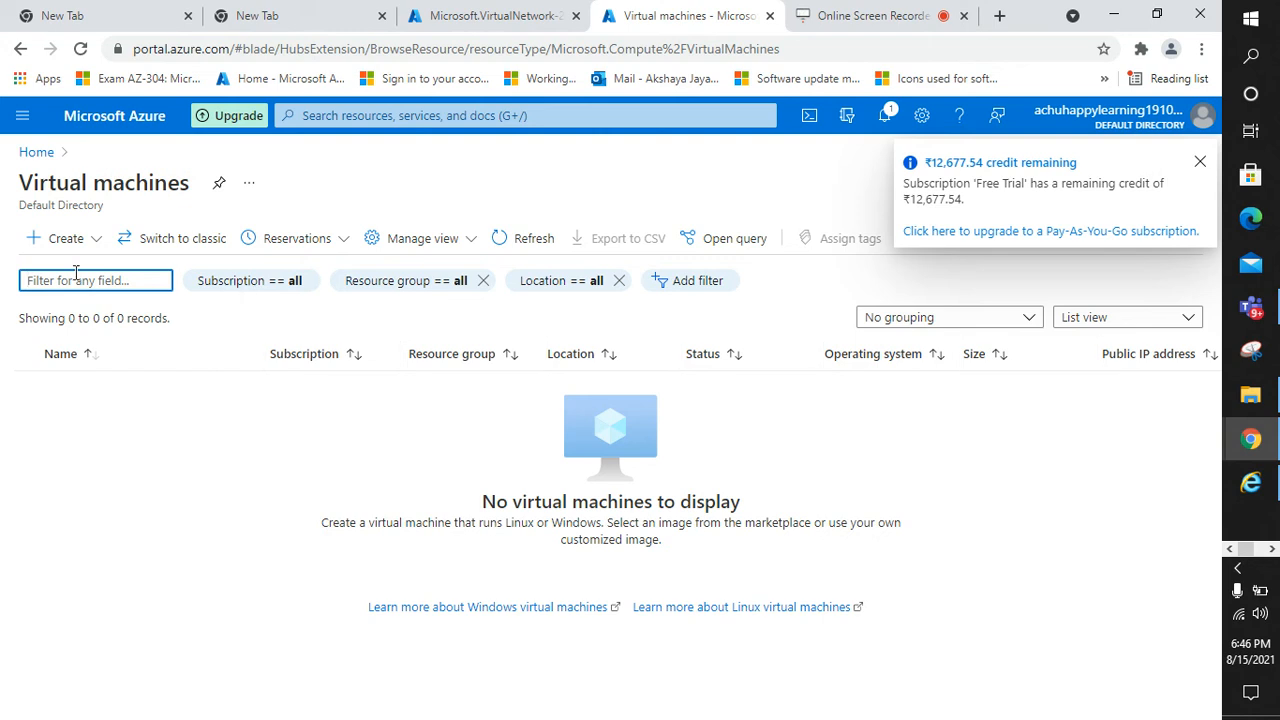
left_click(49, 244)
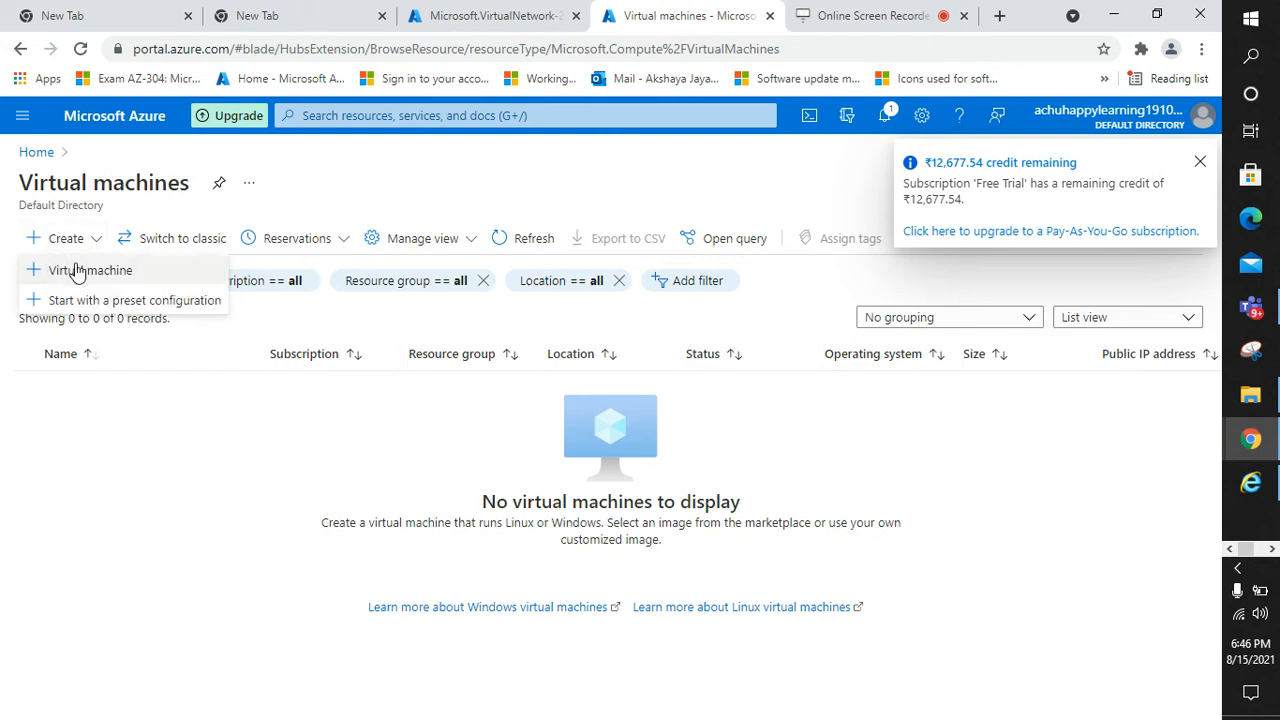
left_click(478, 10)
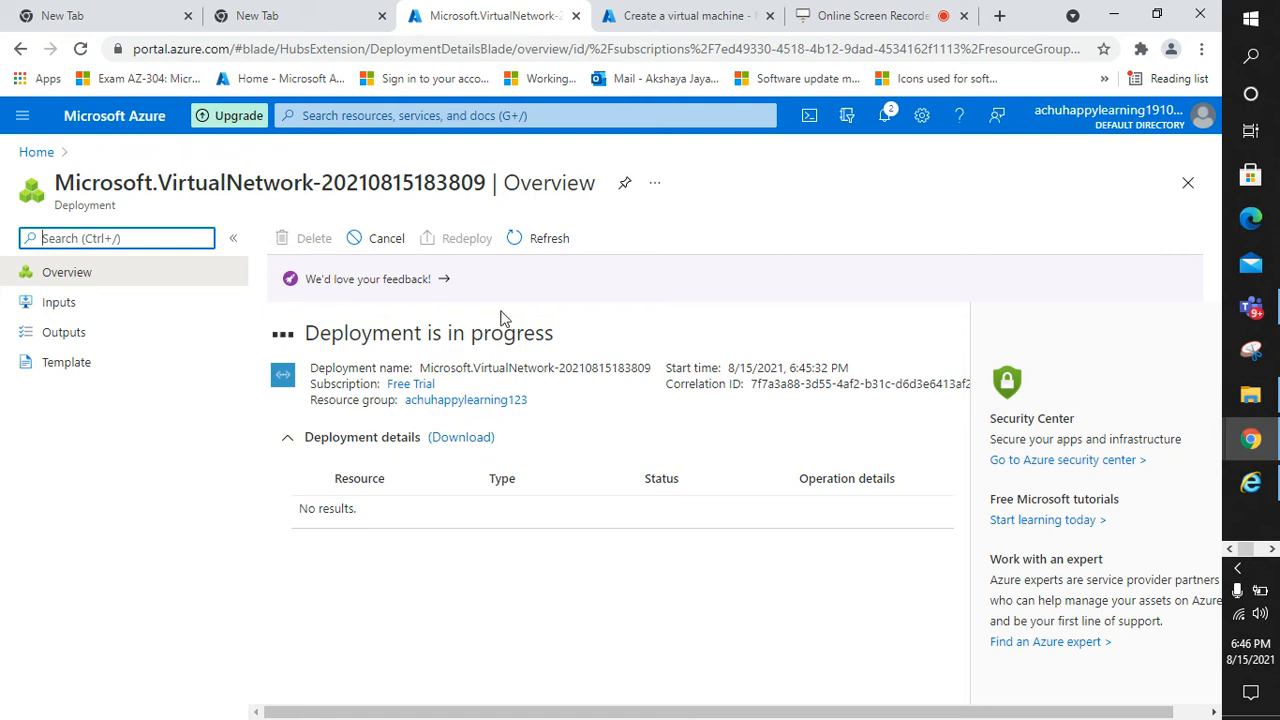
Place the VM in the existing resource group, name it prodvm, then check the network deployment
left_click(655, 14)
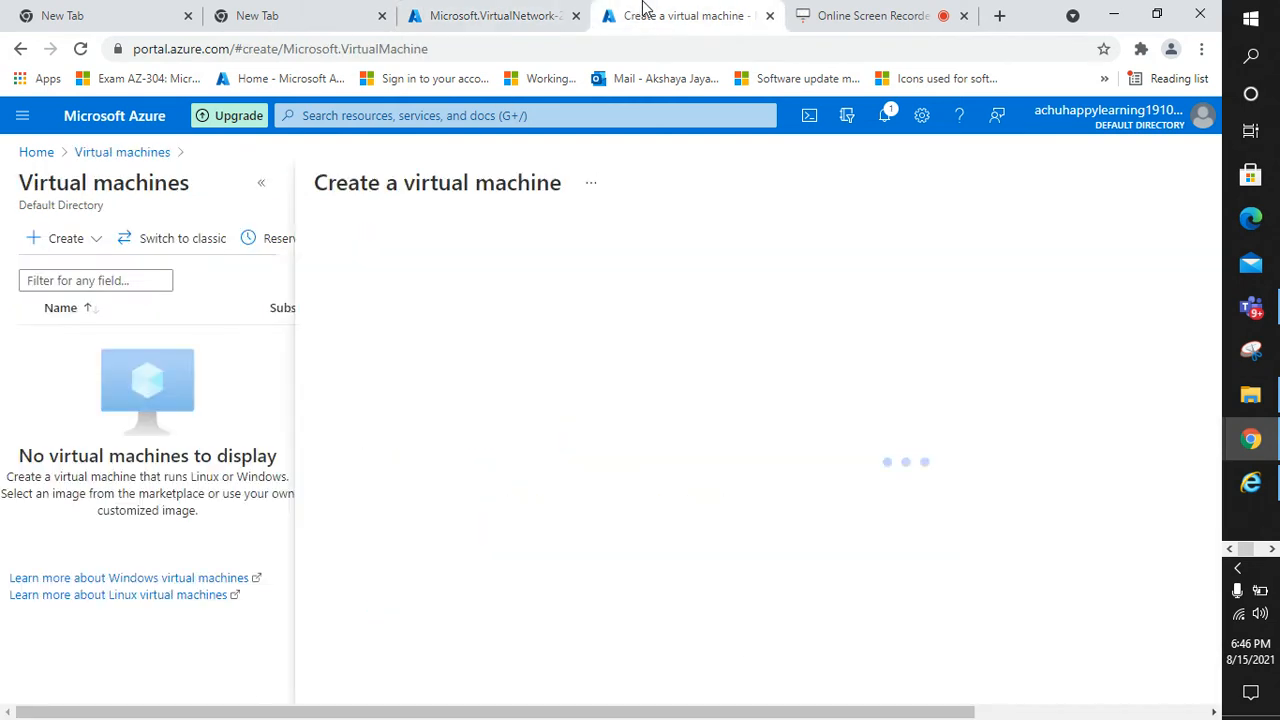
left_click(261, 182)
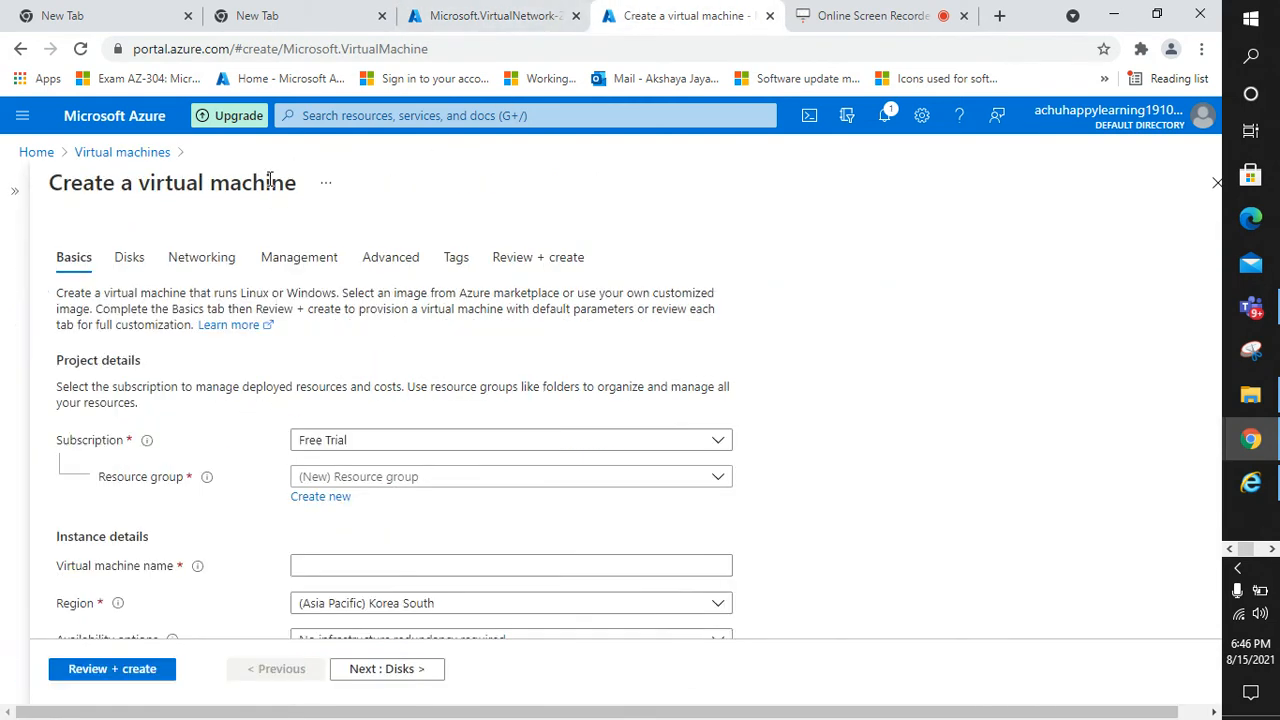
scroll(222, 432, "down", 1)
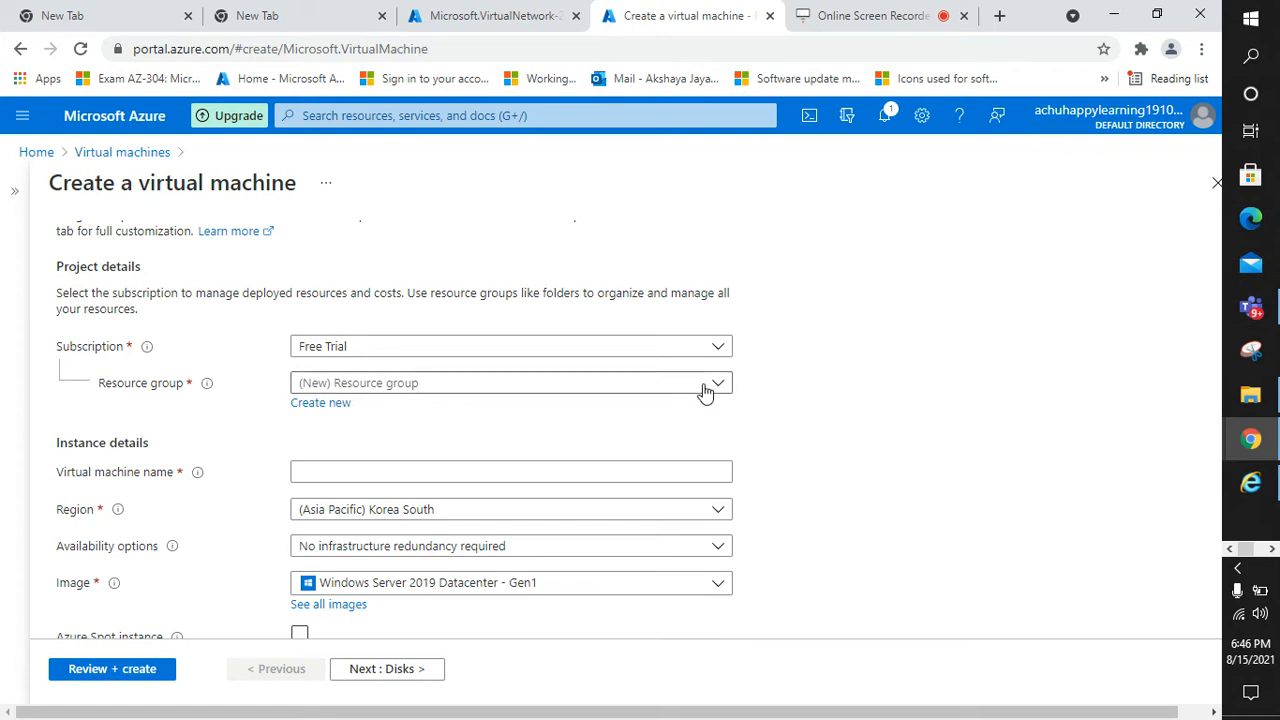
left_click(630, 388)
left_click(410, 505)
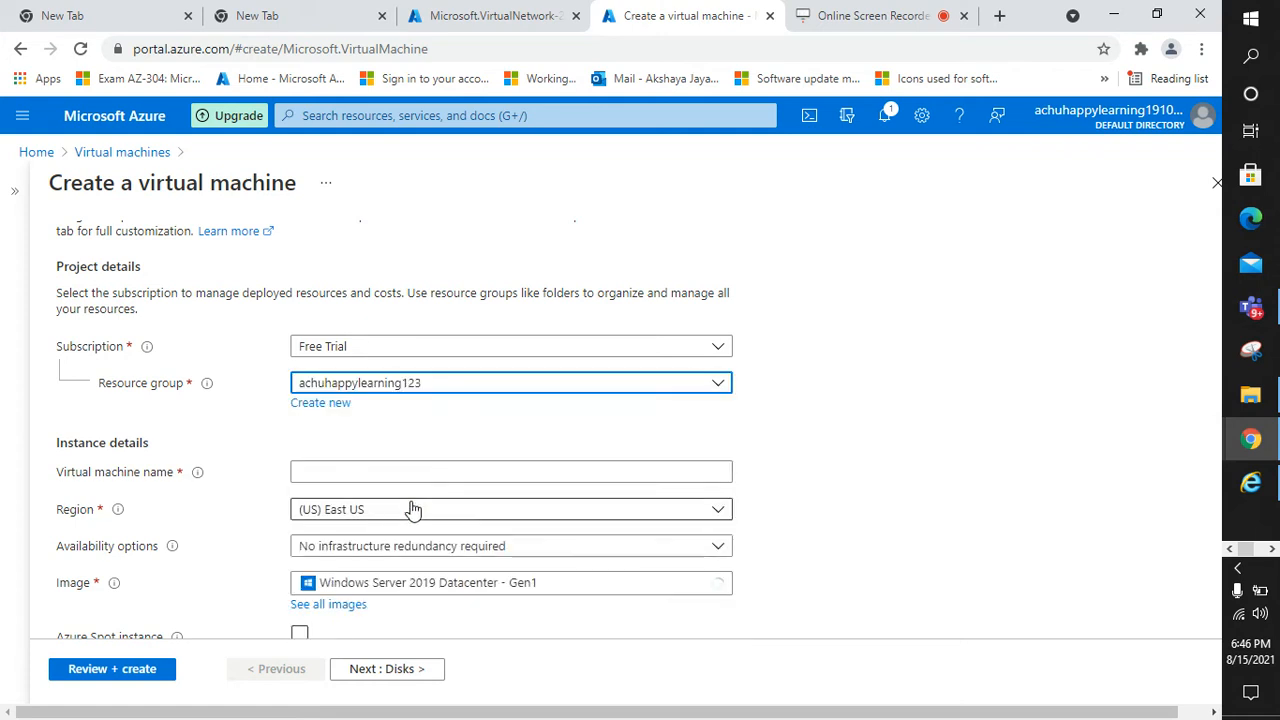
scroll(437, 480, "down", 1)
left_click(435, 377)
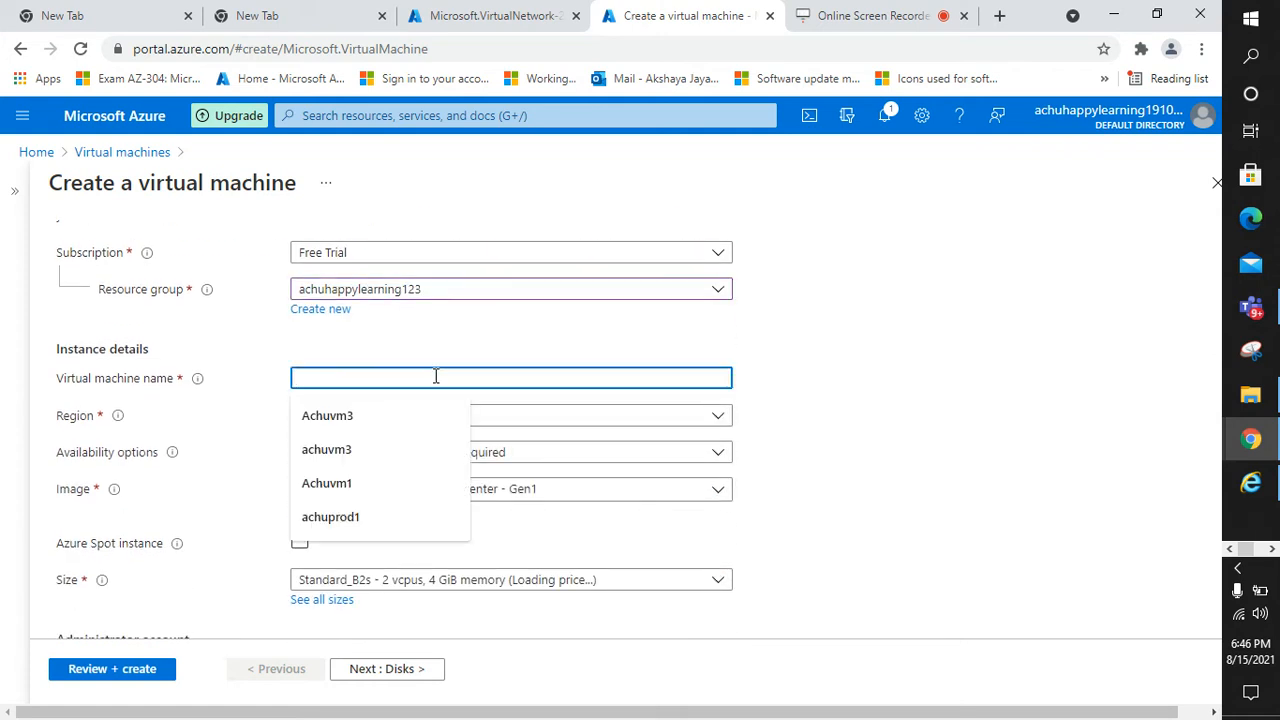
type("prodvm")
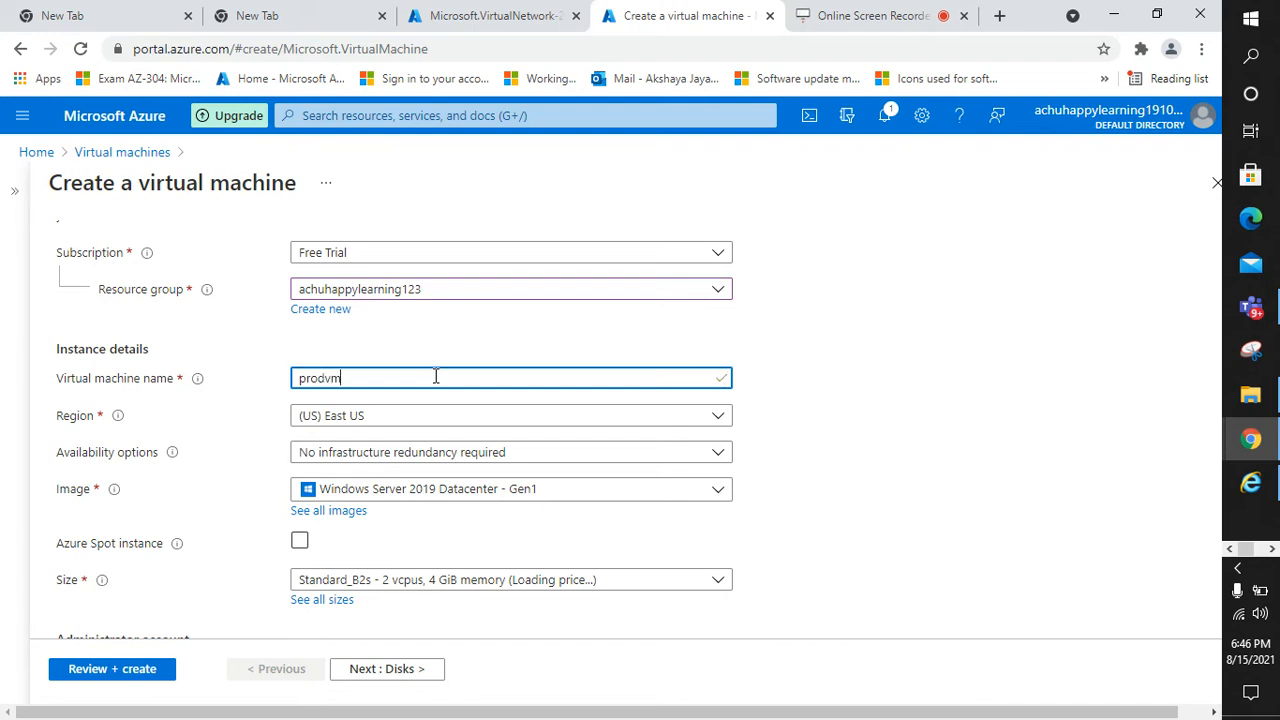
left_click(810, 429)
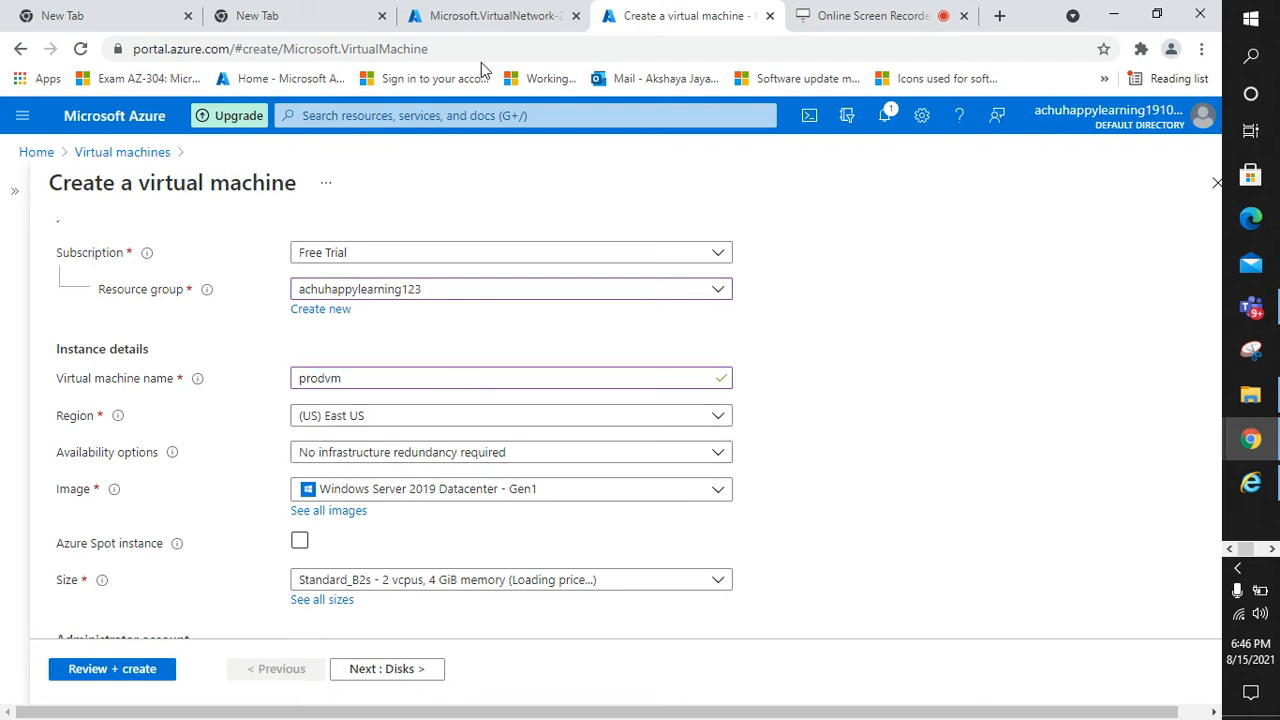
left_click(487, 16)
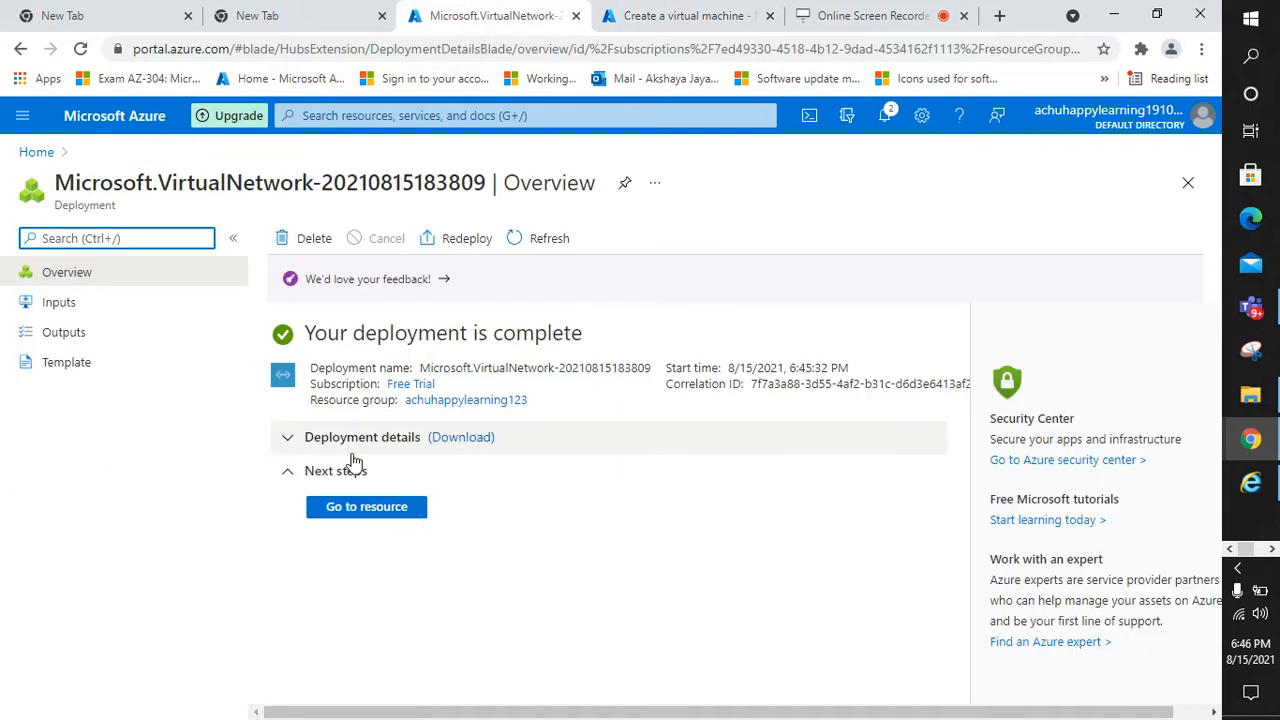
Find the prodnet virtual network through a 'virtual' search and open it
left_click(377, 509)
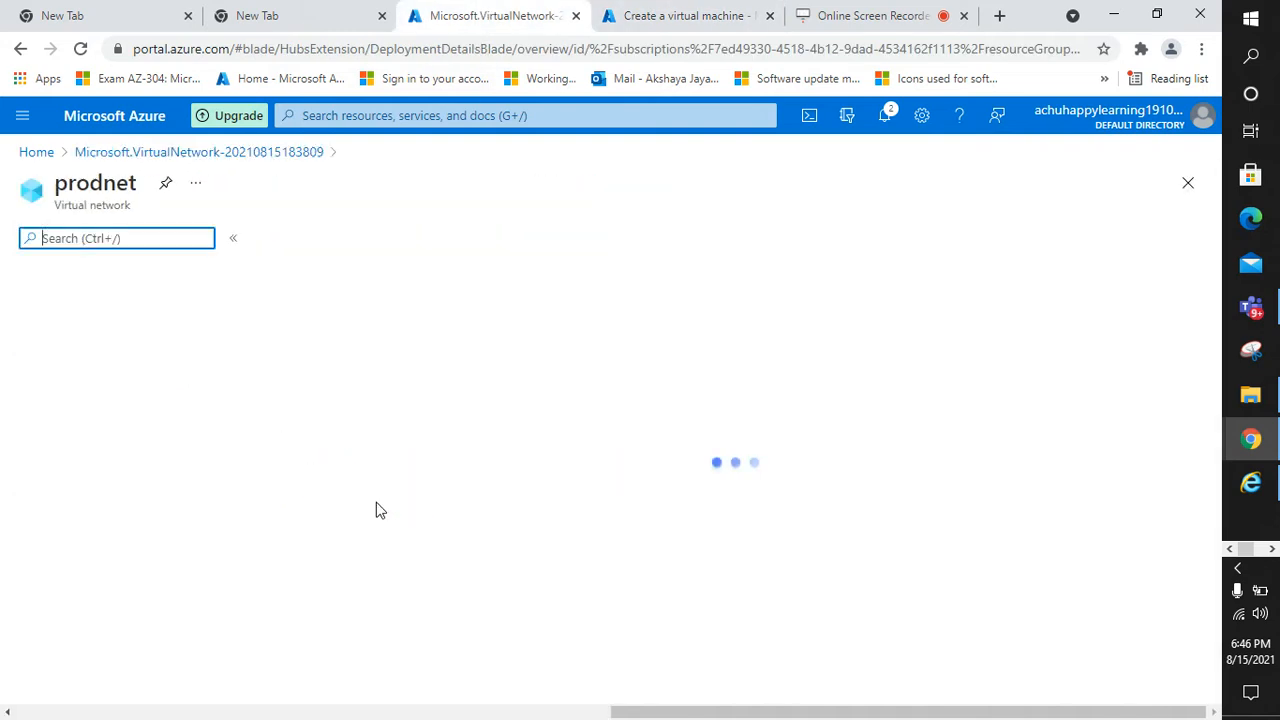
left_click(394, 117)
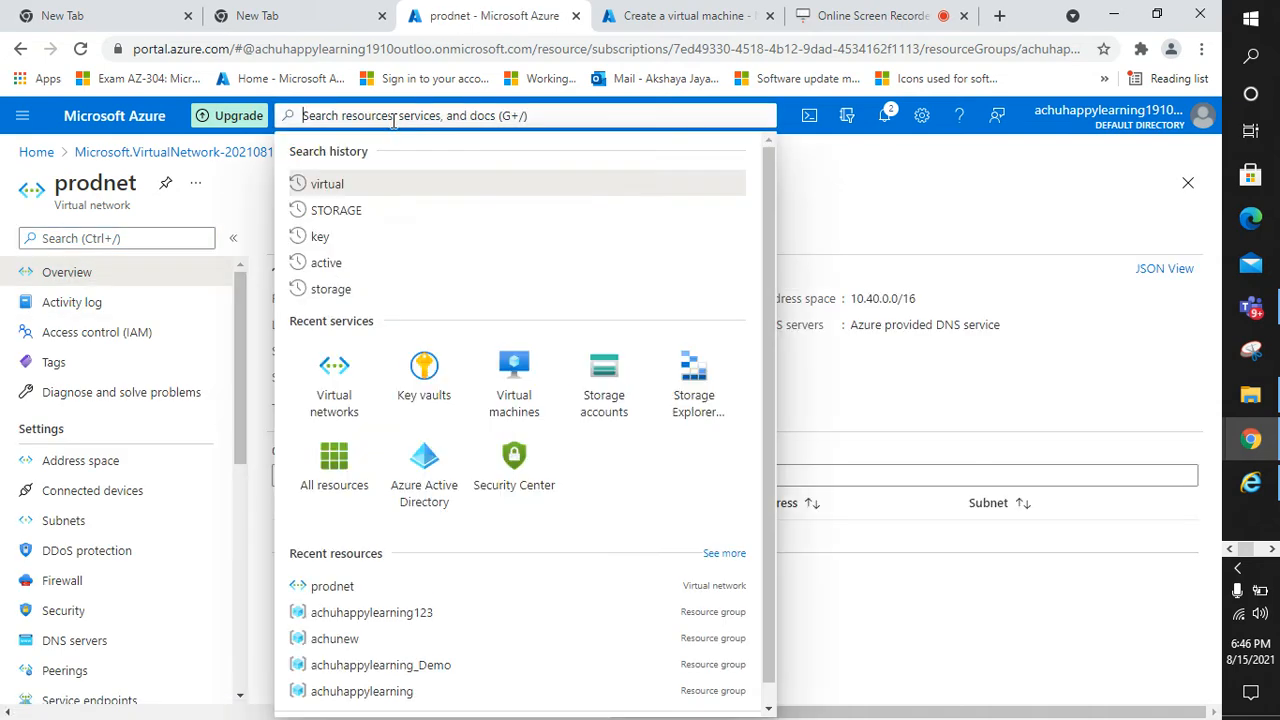
type("virtual")
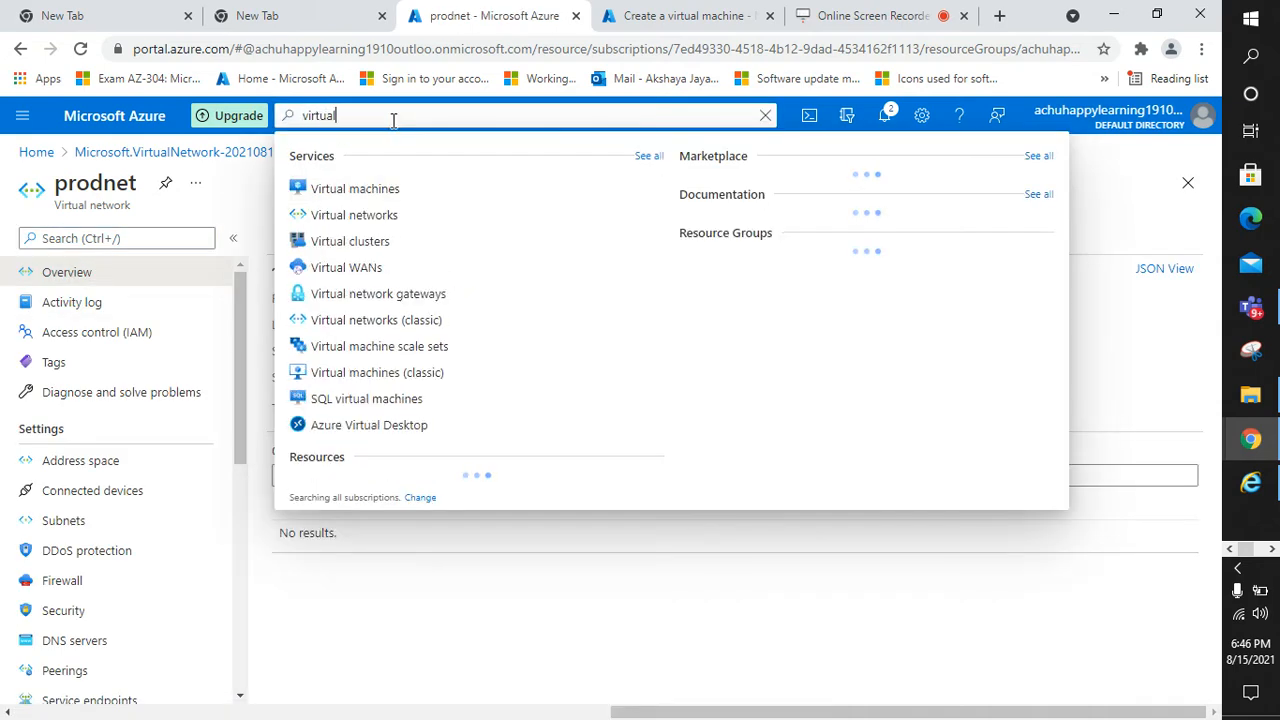
left_click(394, 216)
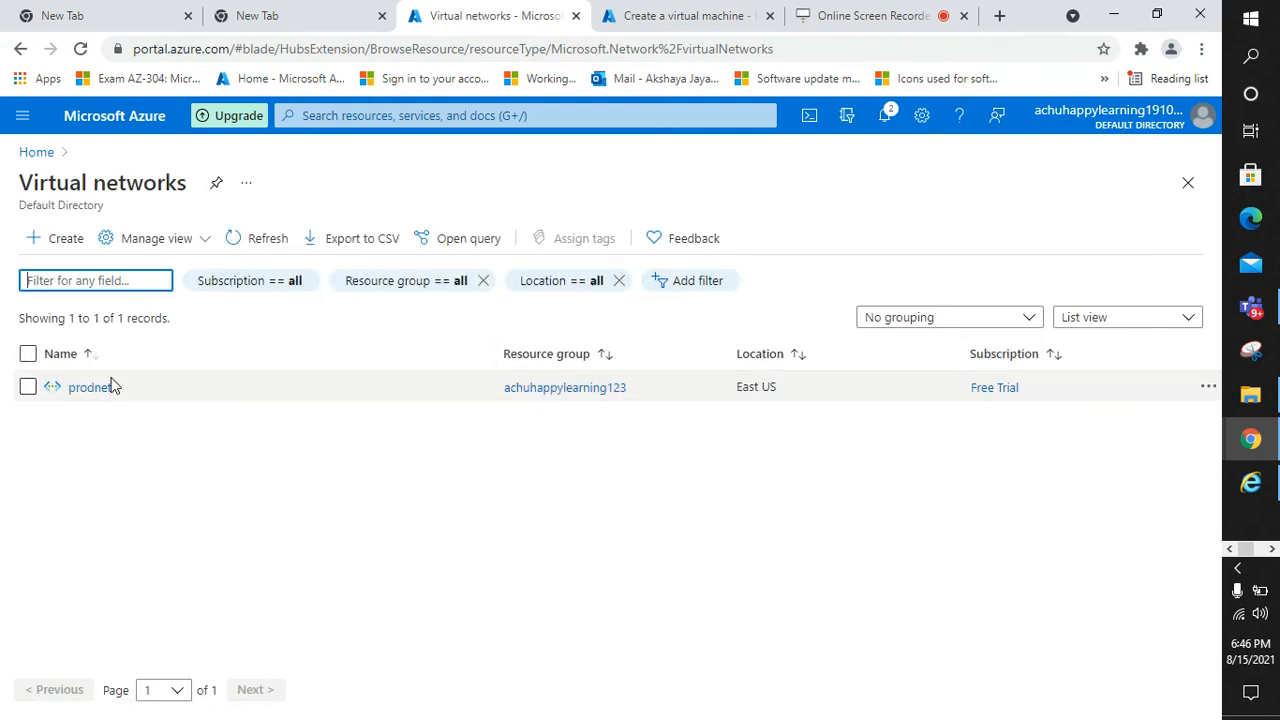
left_click(90, 389)
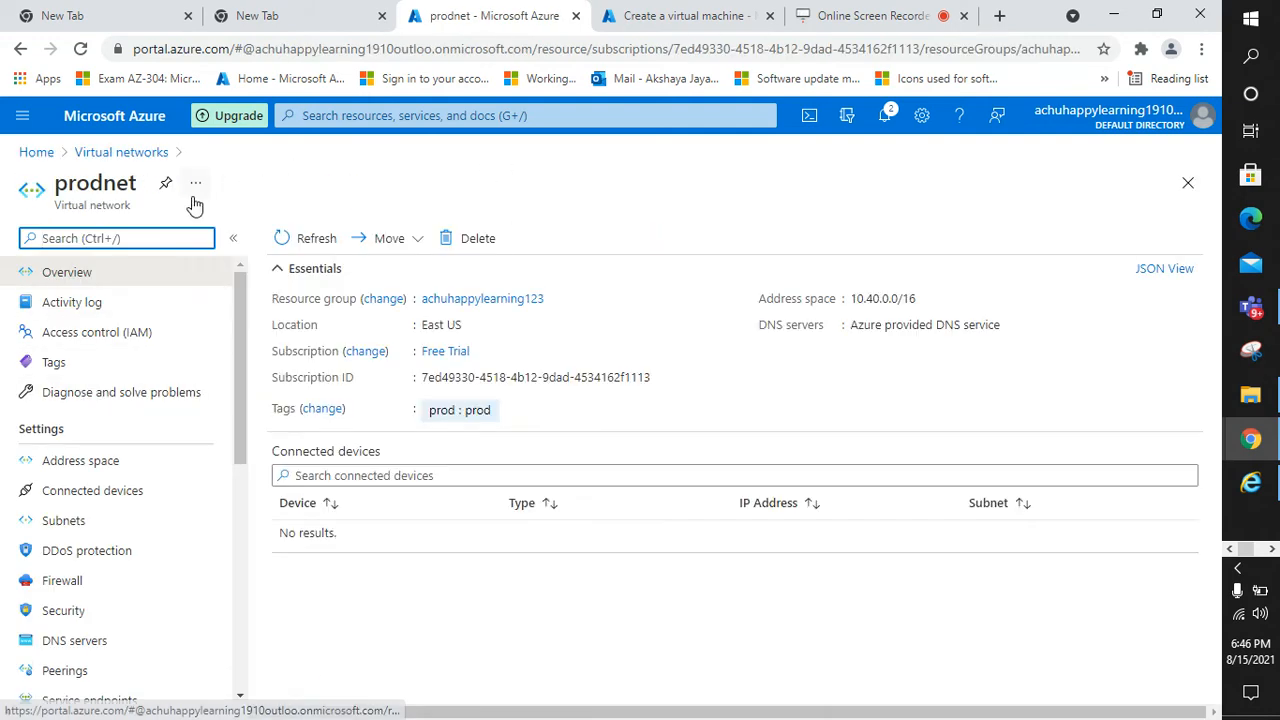
scroll(105, 540, "down", 3)
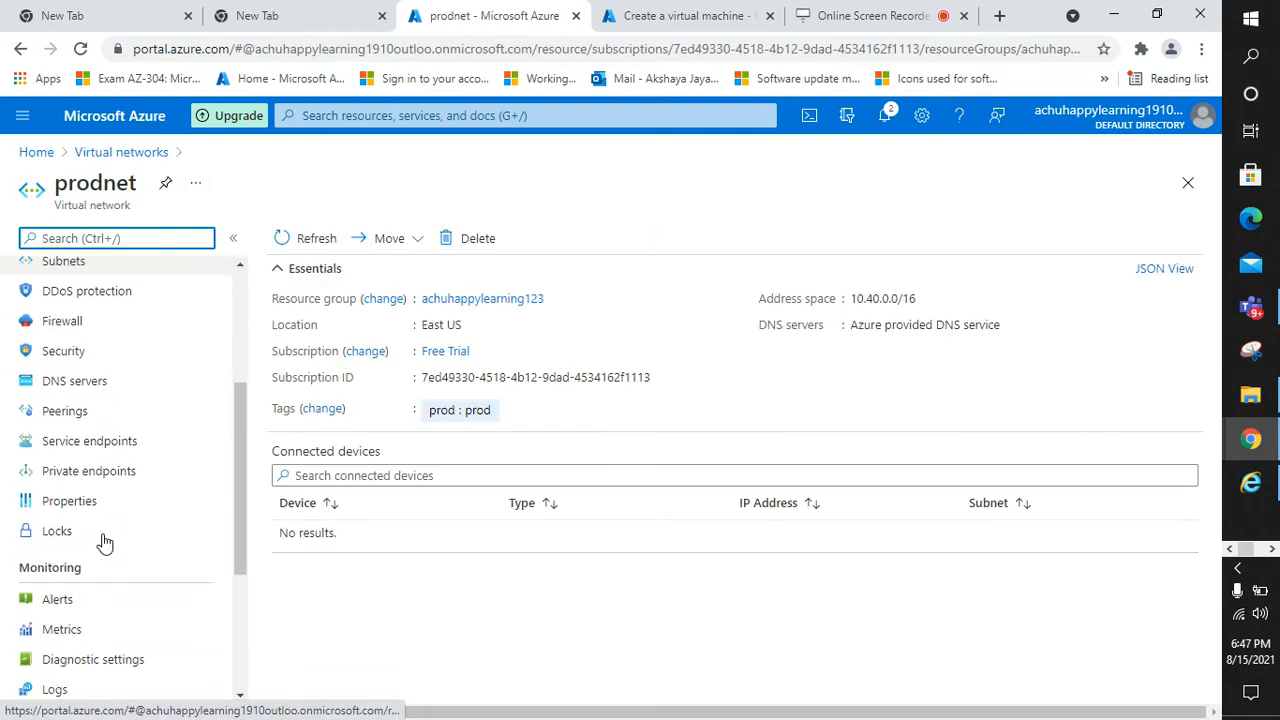
scroll(105, 540, "down", 3)
scroll(105, 540, "up", 6)
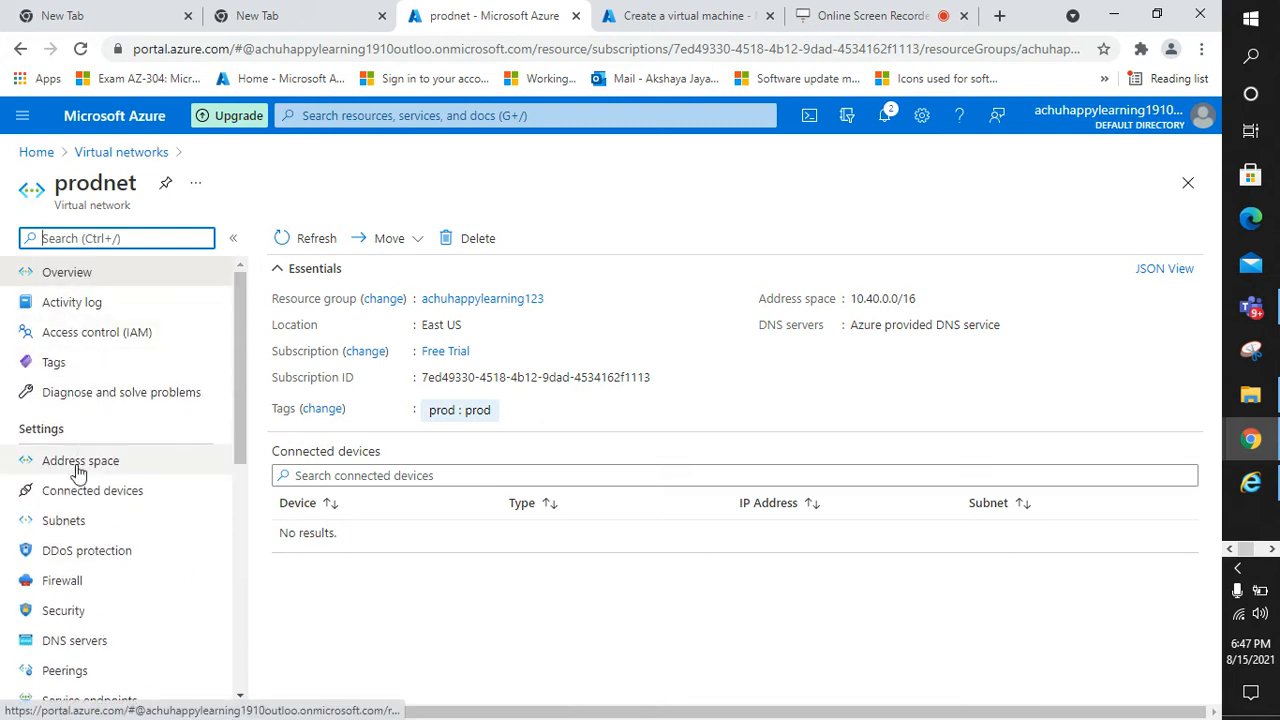
scroll(90, 595, "down", 2)
scroll(88, 593, "down", 2)
scroll(88, 593, "up", 3)
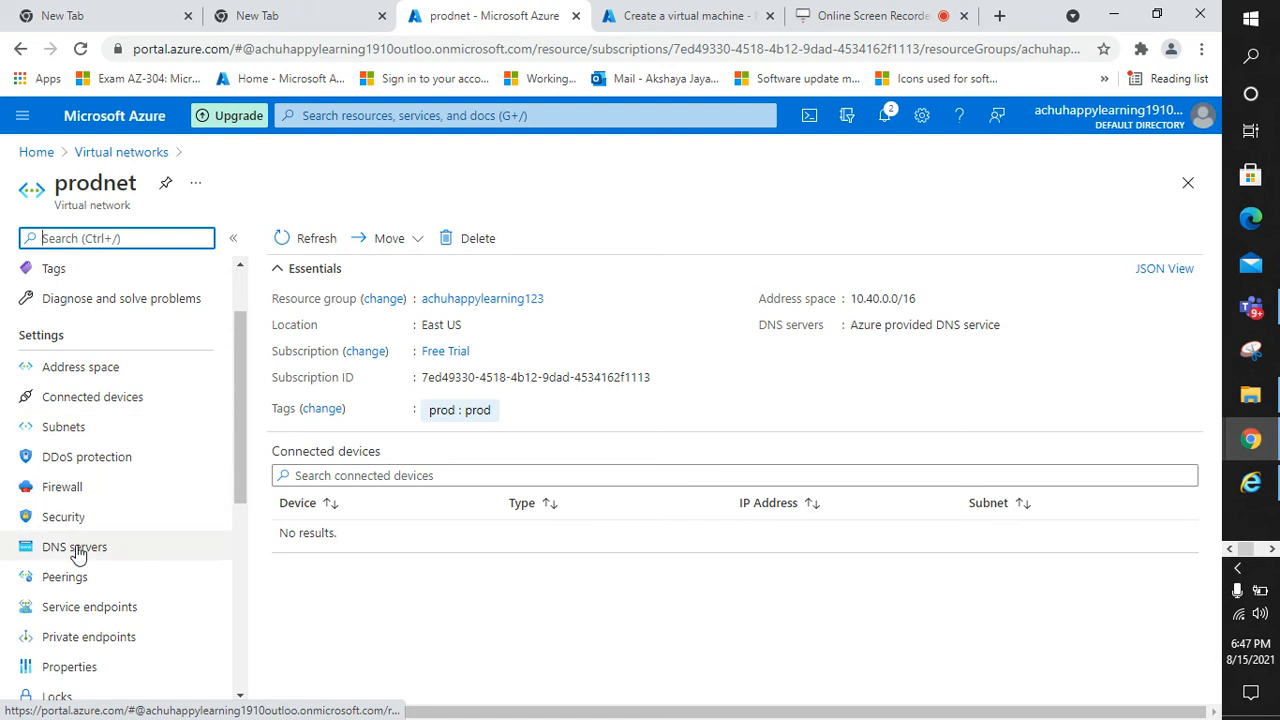
scroll(80, 560, "down", 1)
Check prodnet's Peerings page, then return to its Overview
left_click(84, 484)
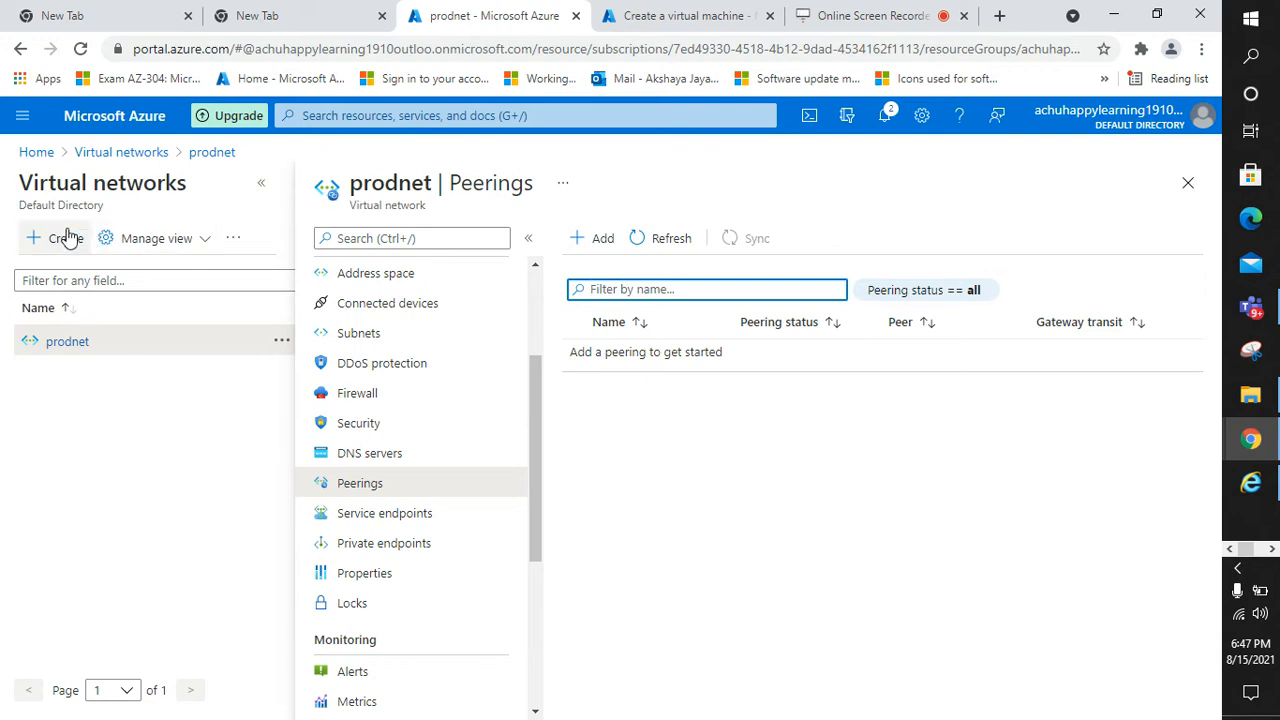
scroll(378, 296, "up", 2)
left_click(360, 272)
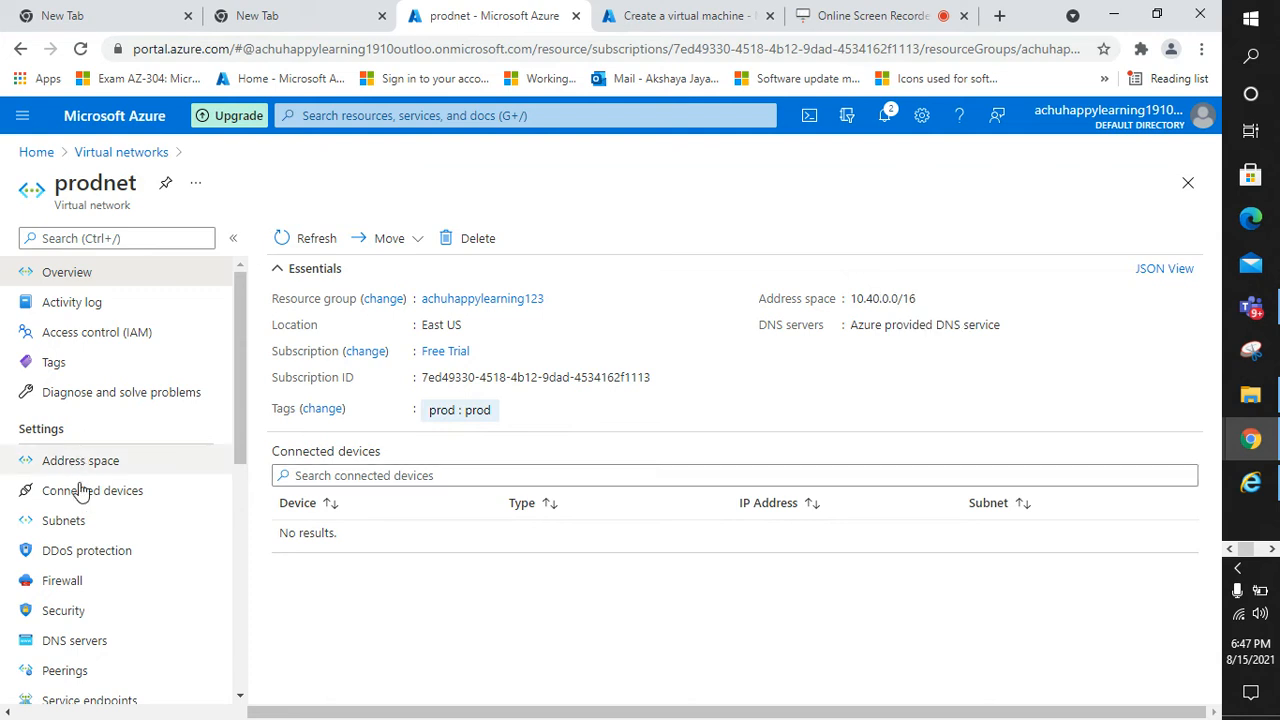
Show prodnet's subnets: prodsubnet 10.40.0.0/24 and achuprodsubnet 10.40.1.0/24
scroll(80, 480, "down", 1)
left_click(72, 430)
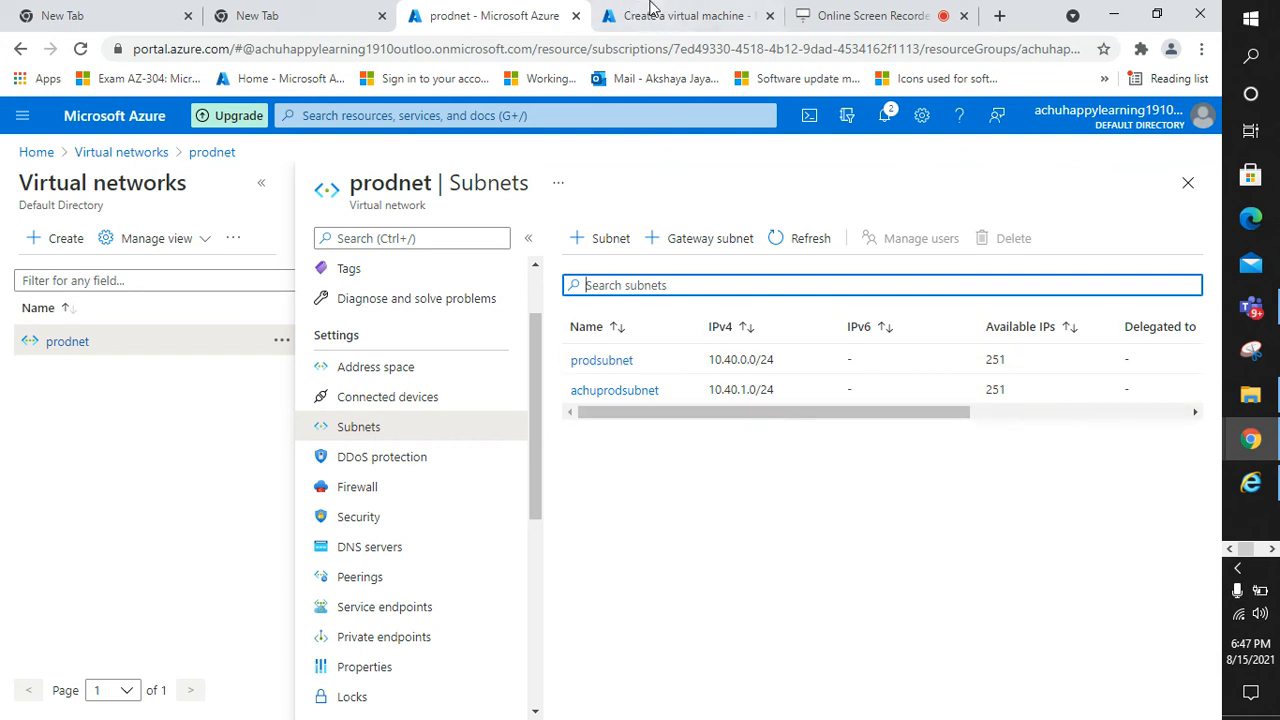
left_click(683, 12)
Scroll the Create a virtual machine form down to the Administrator account Username box
scroll(465, 378, "down", 2)
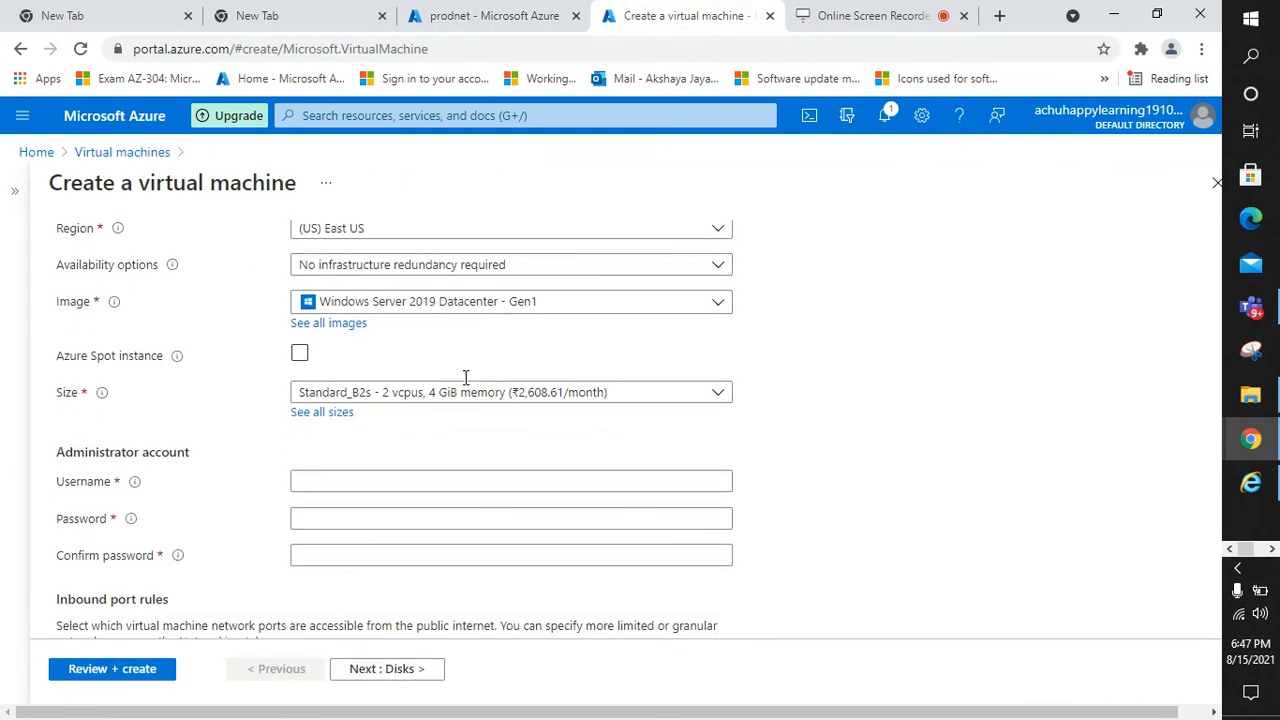
scroll(380, 440, "up", 2)
scroll(405, 450, "down", 1)
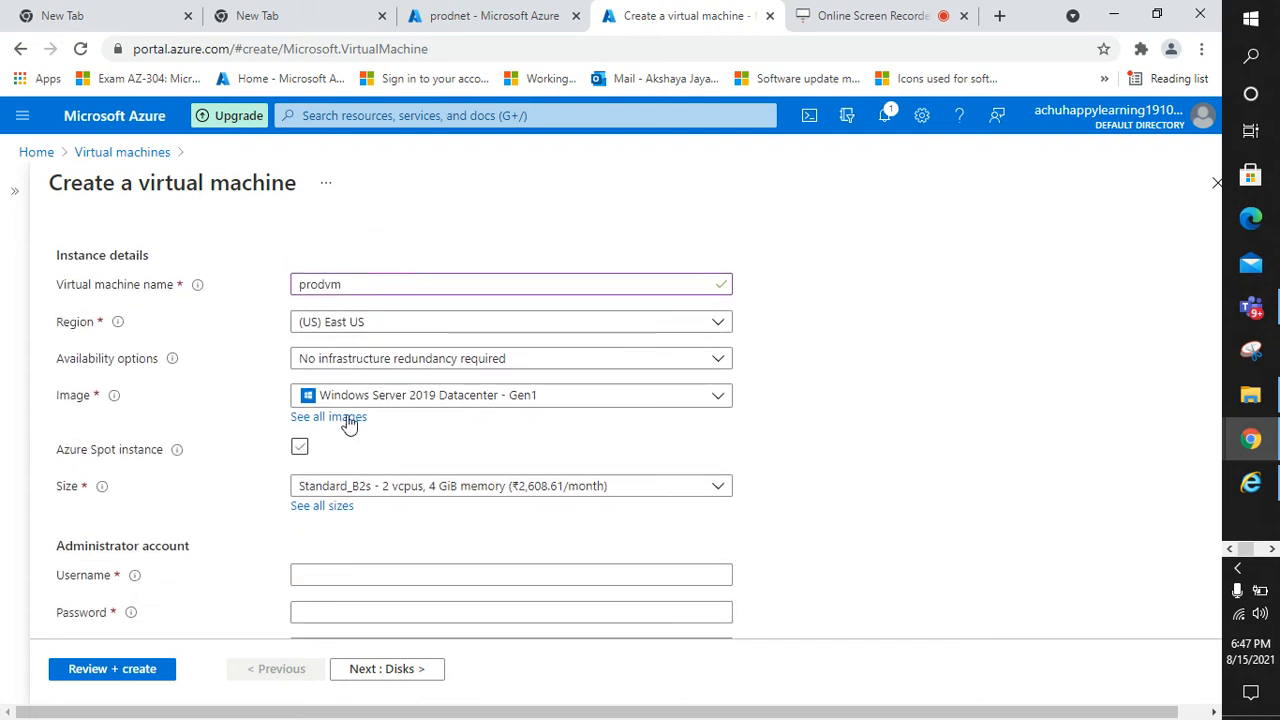
scroll(408, 428, "down", 1)
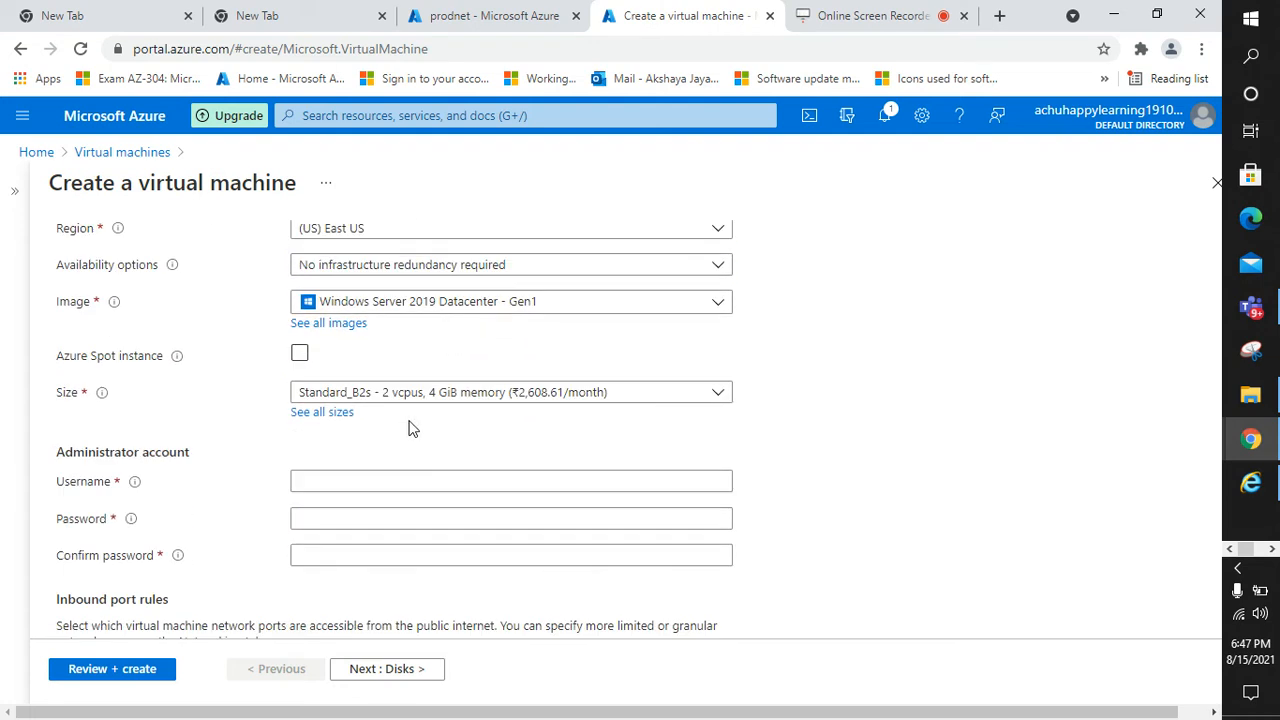
scroll(354, 474, "down", 1)
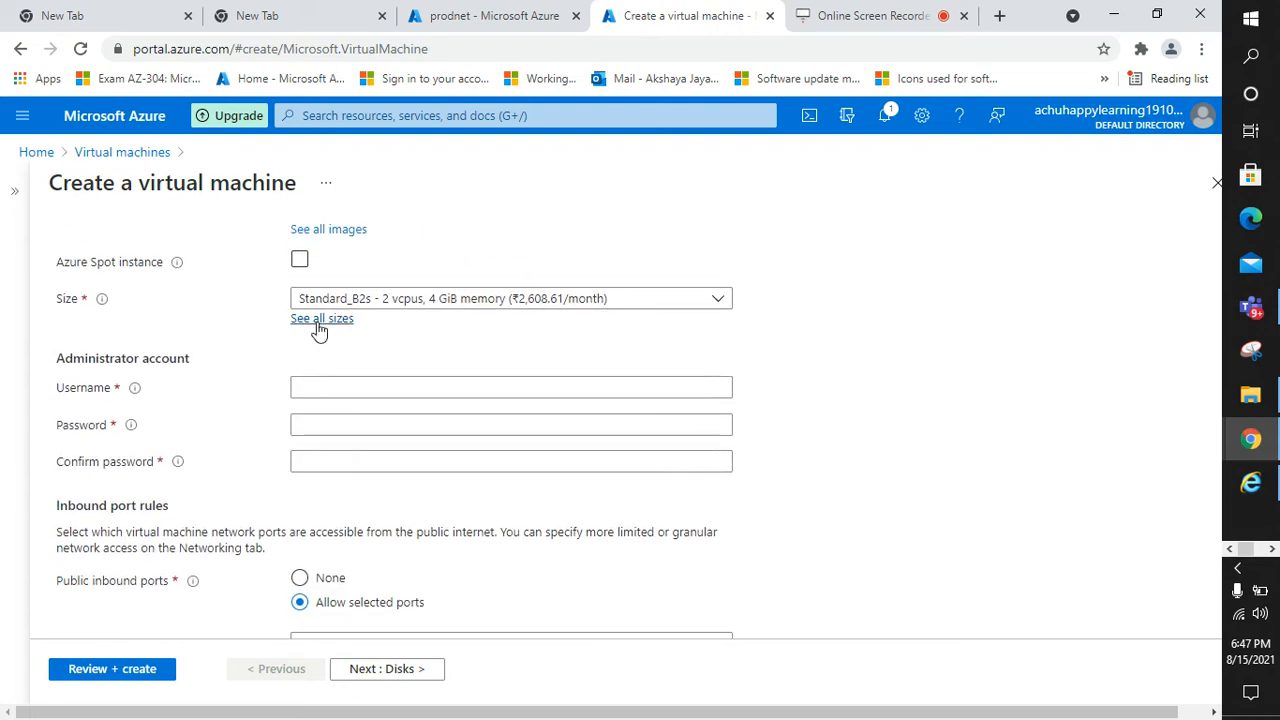
scroll(330, 360, "down", 1)
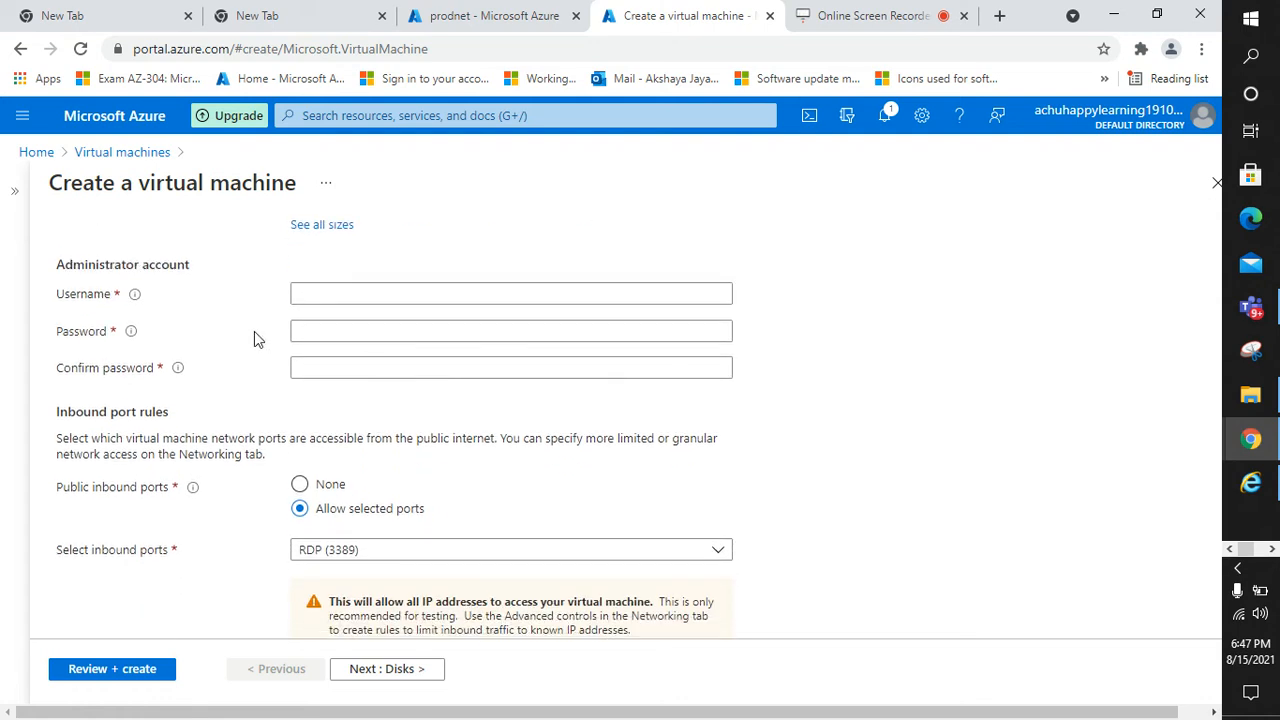
left_click(317, 297)
scroll(317, 297, "up", 4)
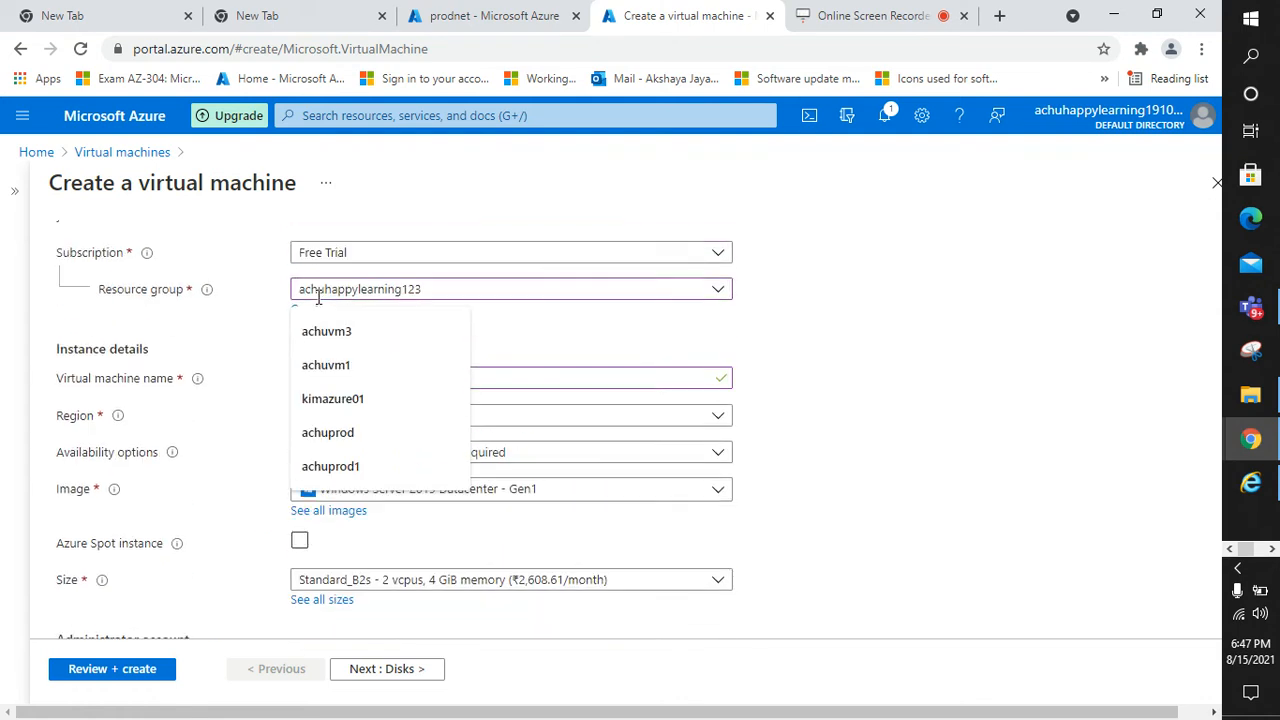
scroll(504, 420, "down", 4)
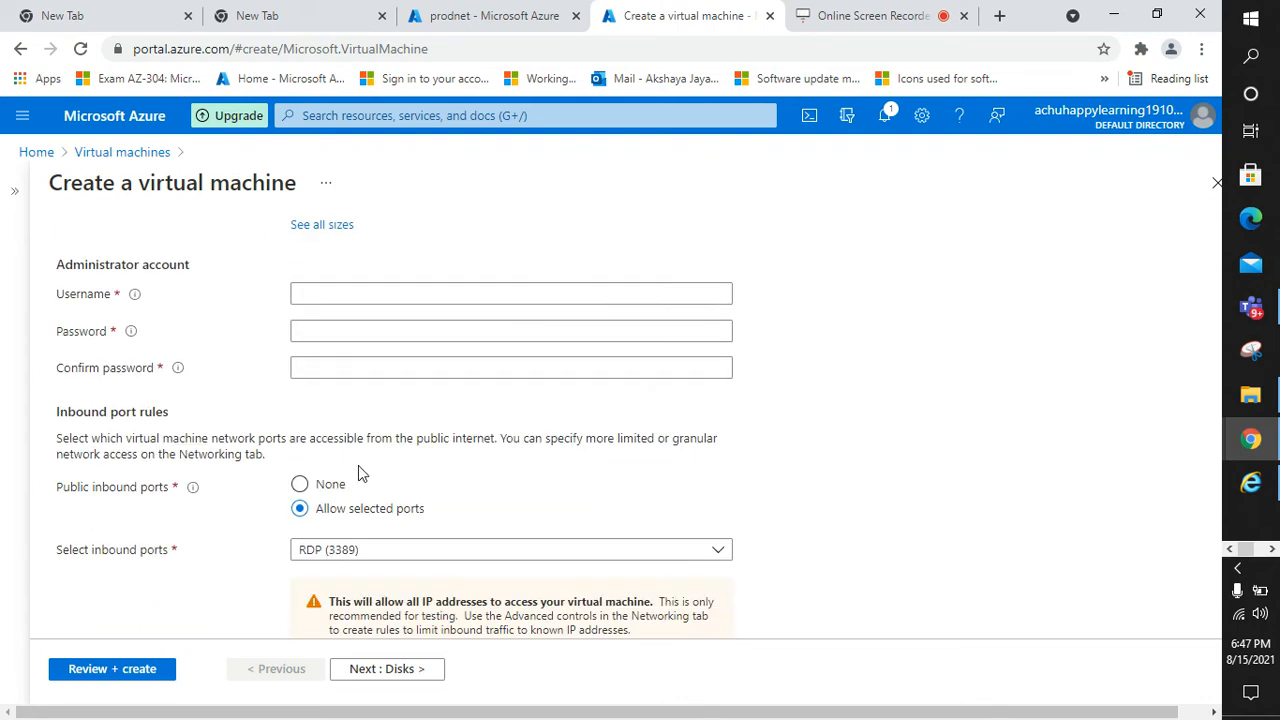
Enter administrator username prodvm and a matching password and confirmation
left_click(363, 295)
type("pr")
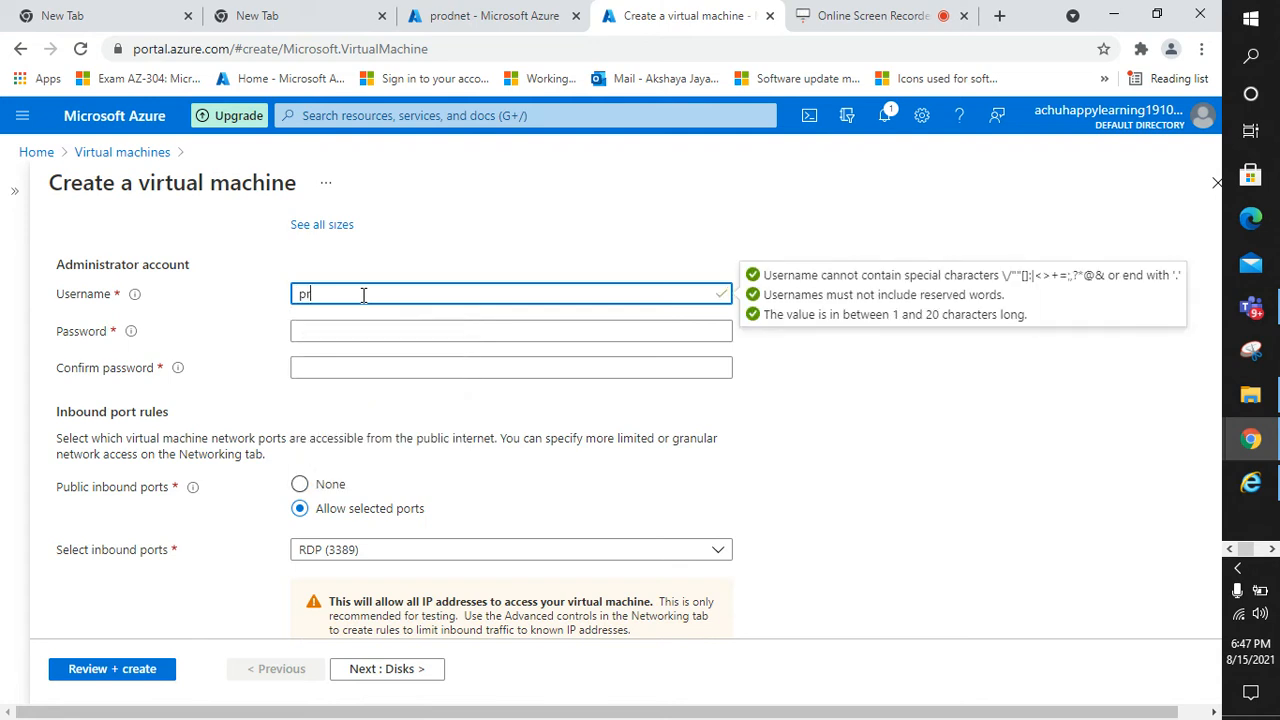
type("odvm")
left_click(362, 322)
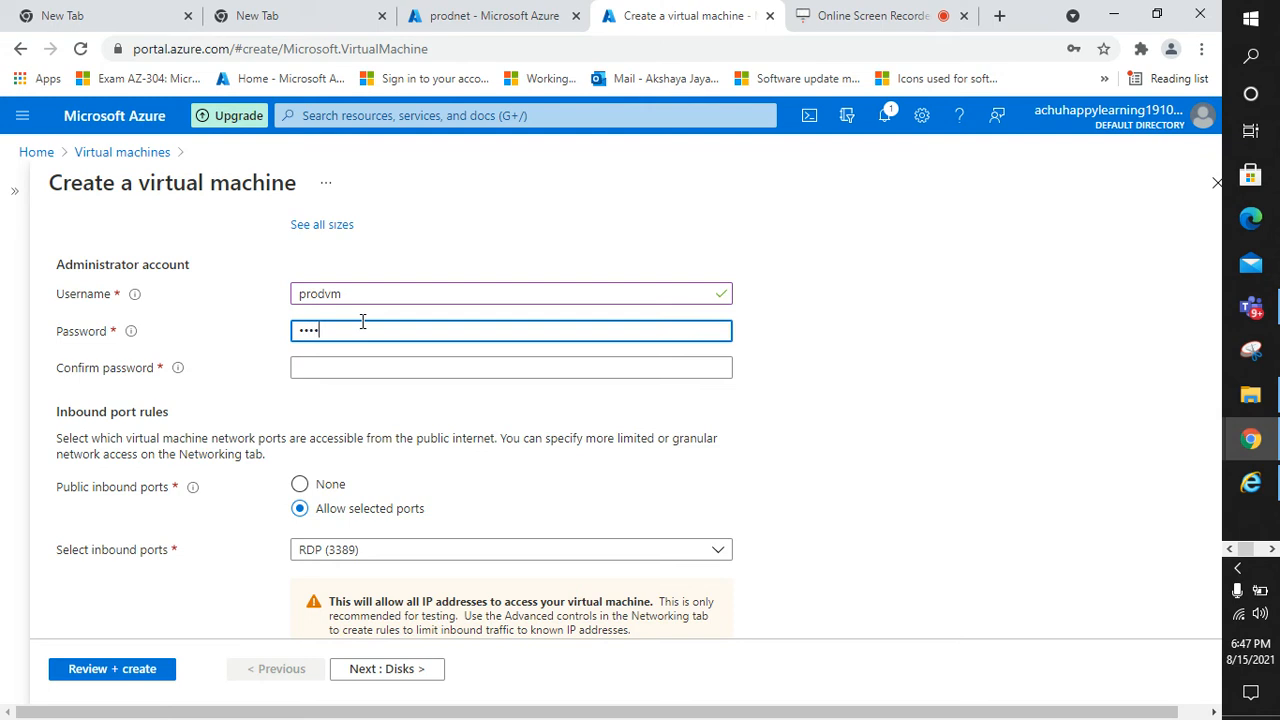
left_click(365, 368)
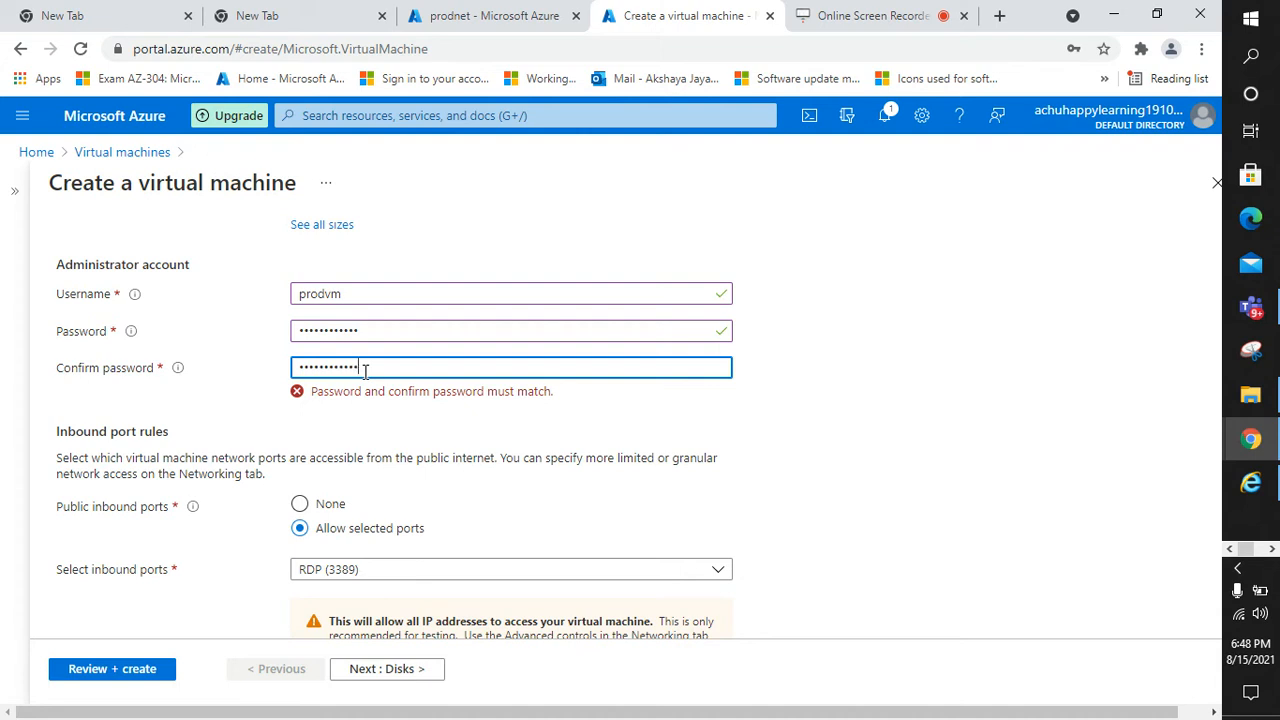
left_click(416, 403)
left_click(388, 358)
type("P")
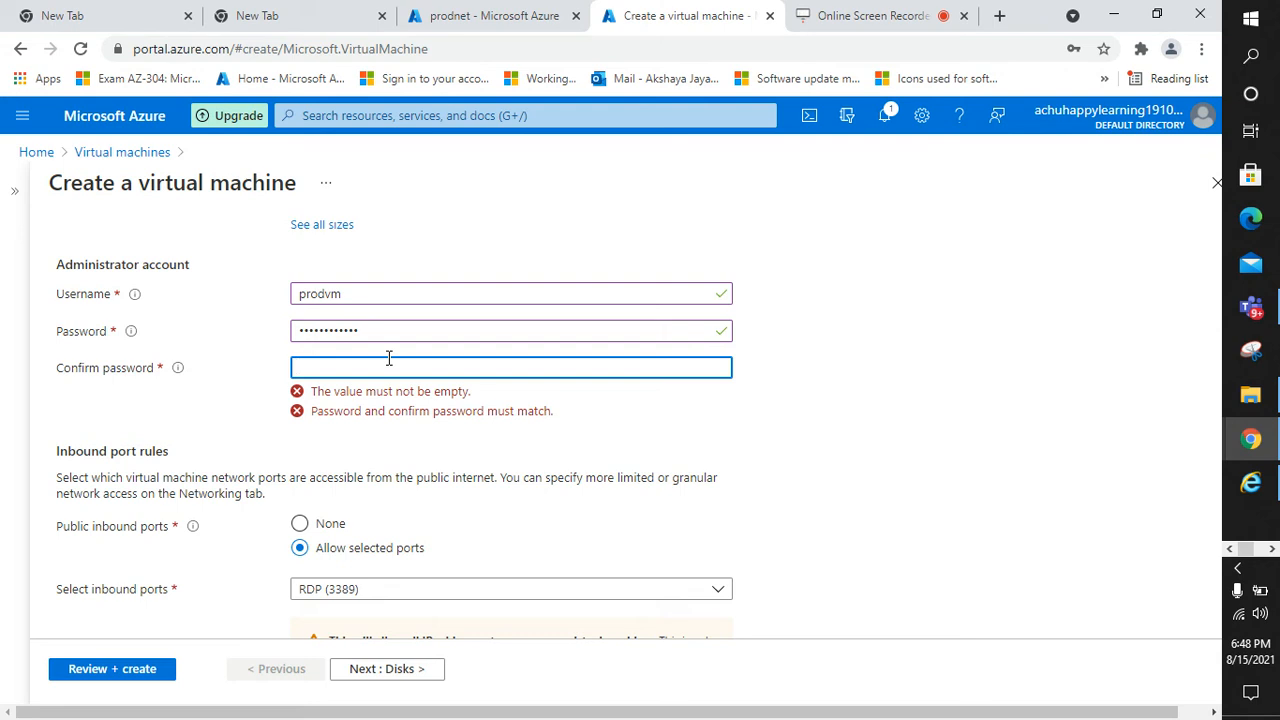
type("@")
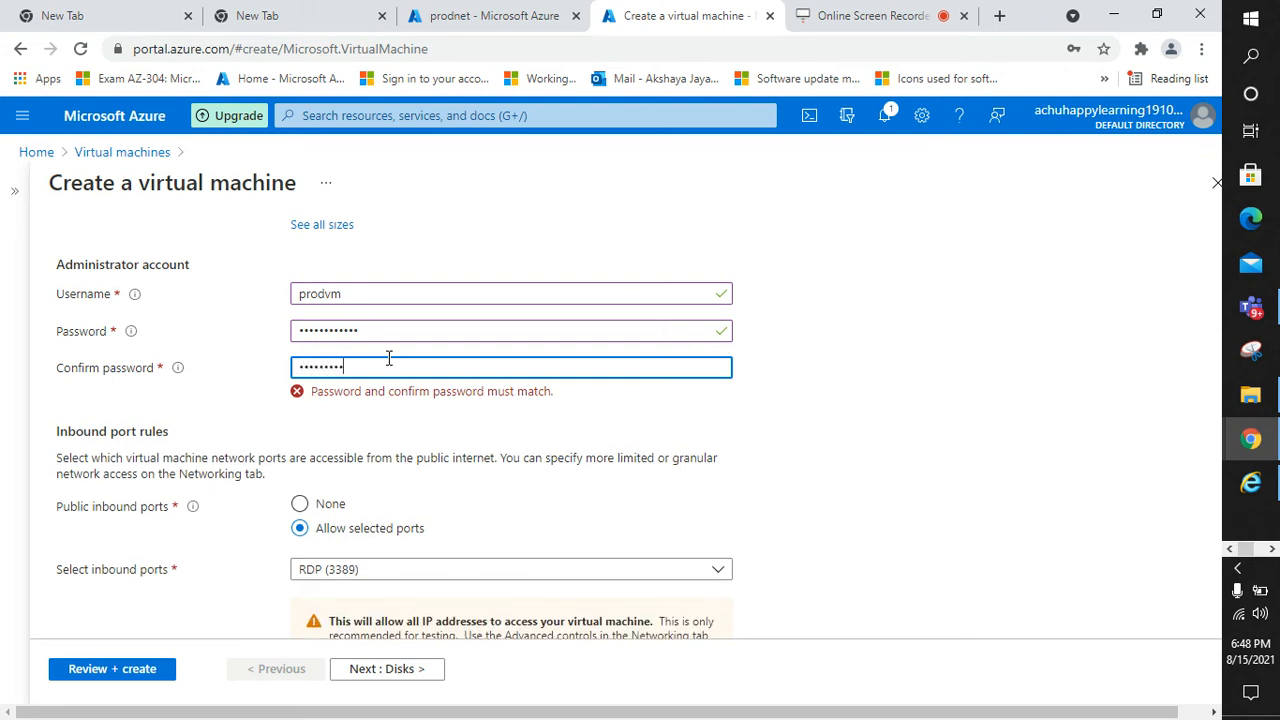
left_click(426, 421)
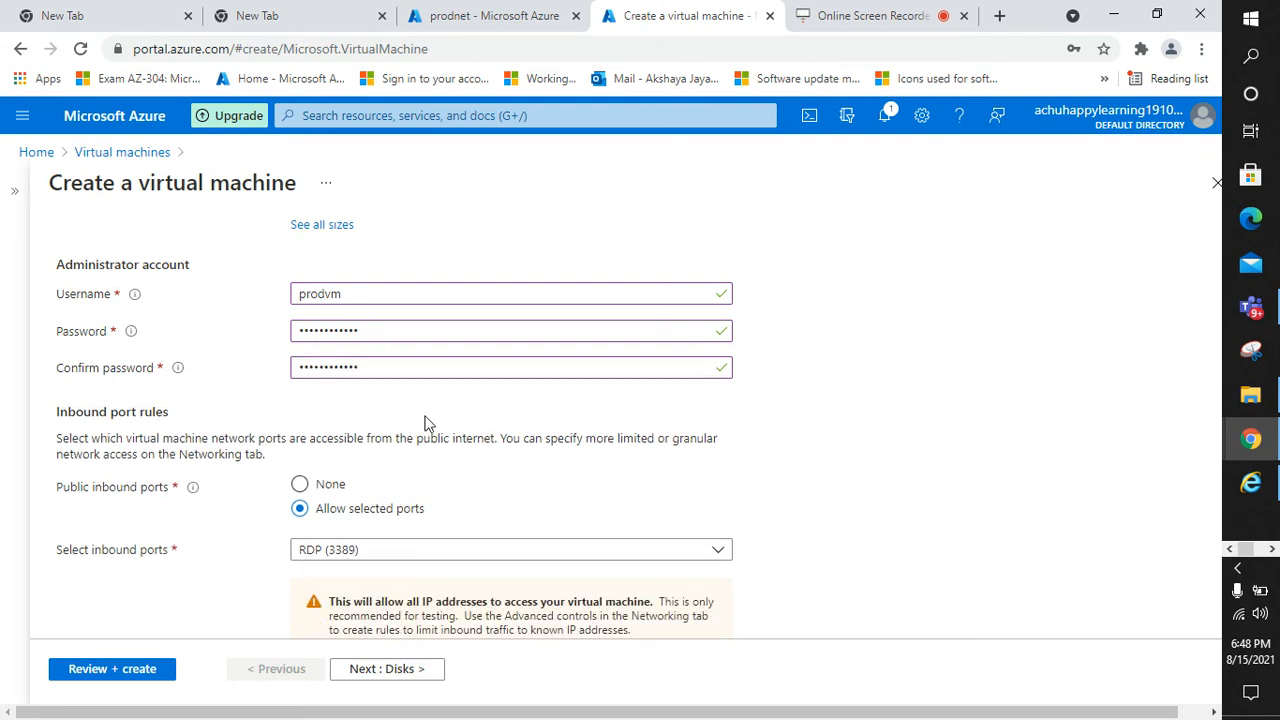
scroll(426, 422, "down", 2)
scroll(402, 428, "down", 1)
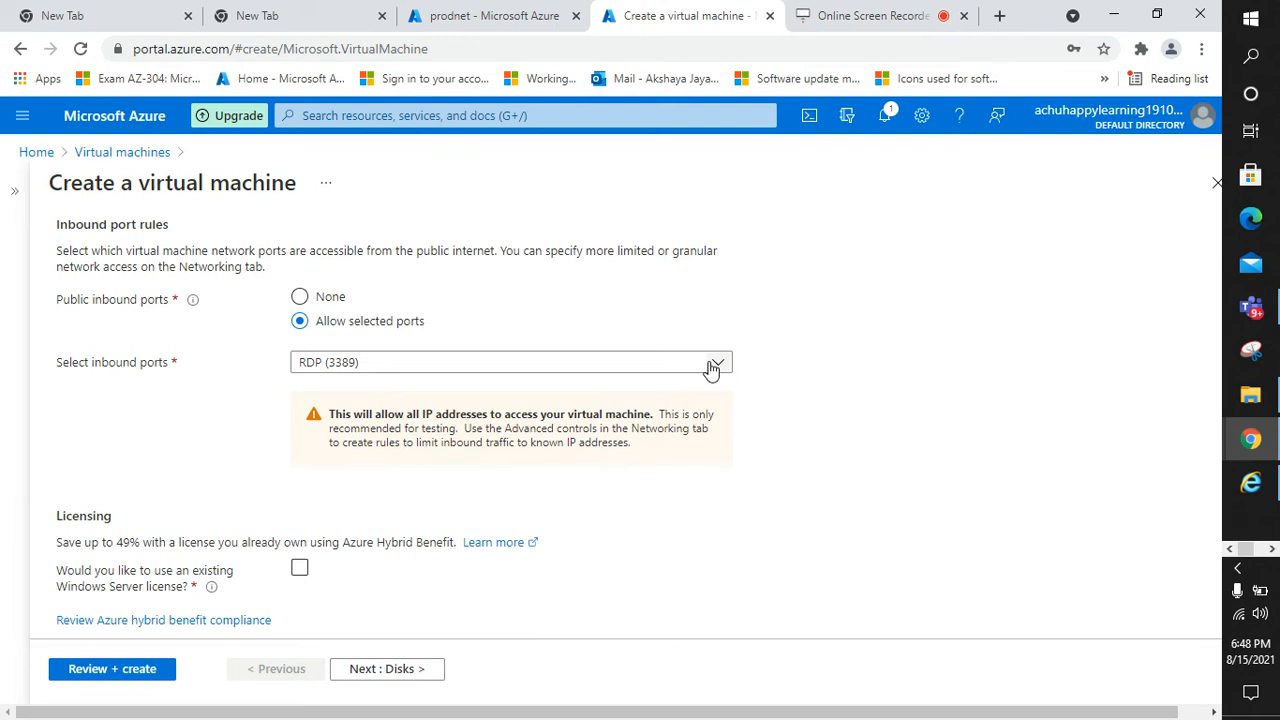
Add HTTP (80) and HTTPS (443) inbound ports, apply the existing Windows Server license, and continue to Disks
left_click(714, 364)
left_click(306, 389)
left_click(307, 420)
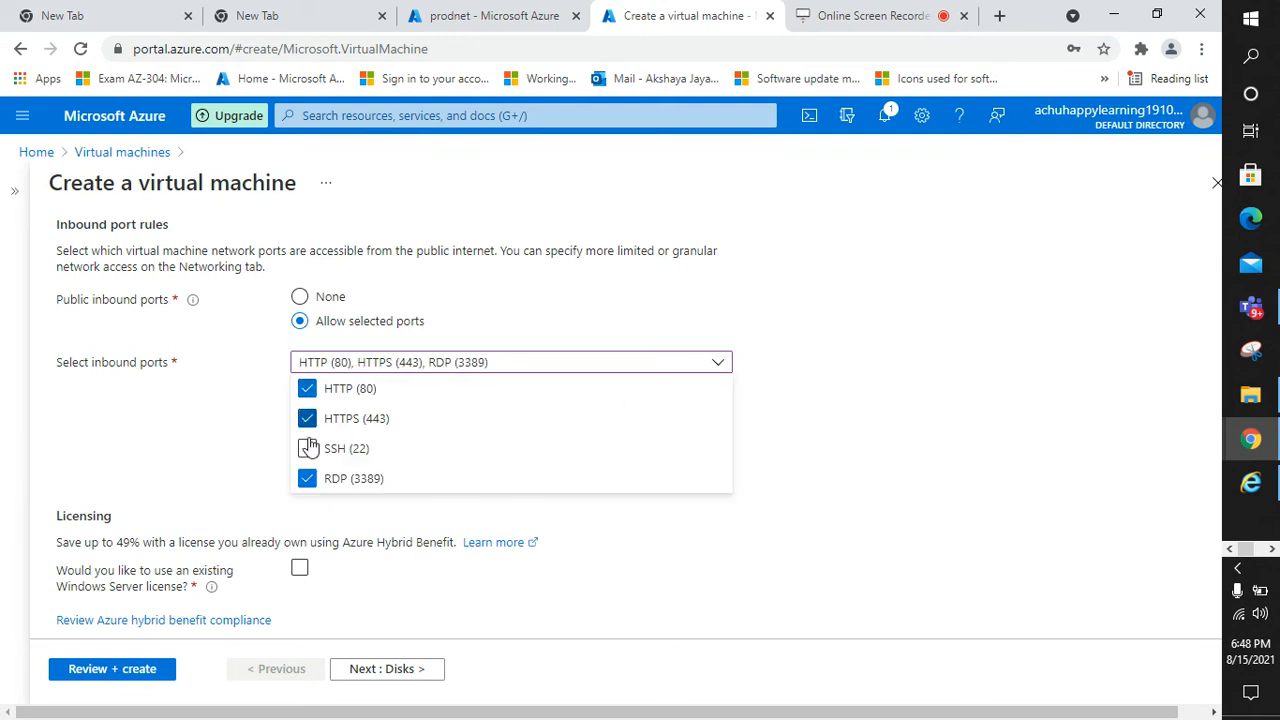
left_click(301, 570)
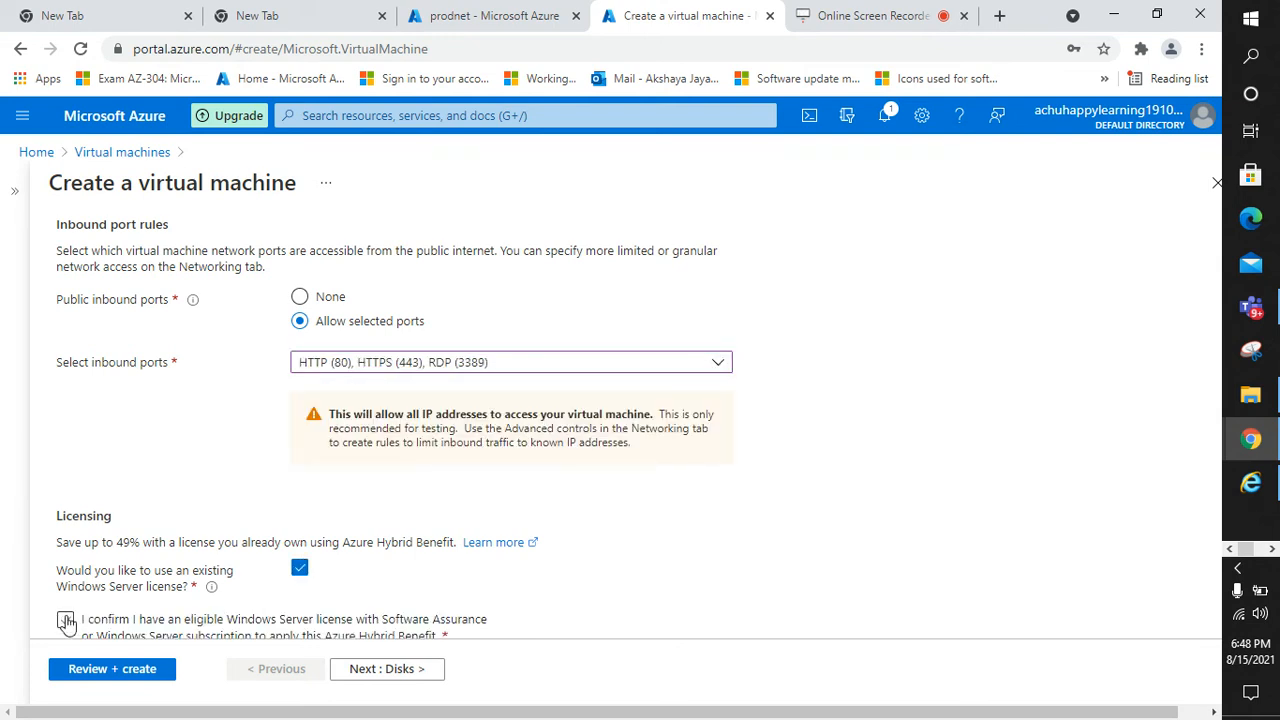
left_click(64, 622)
scroll(260, 620, "up", 3)
left_click(393, 676)
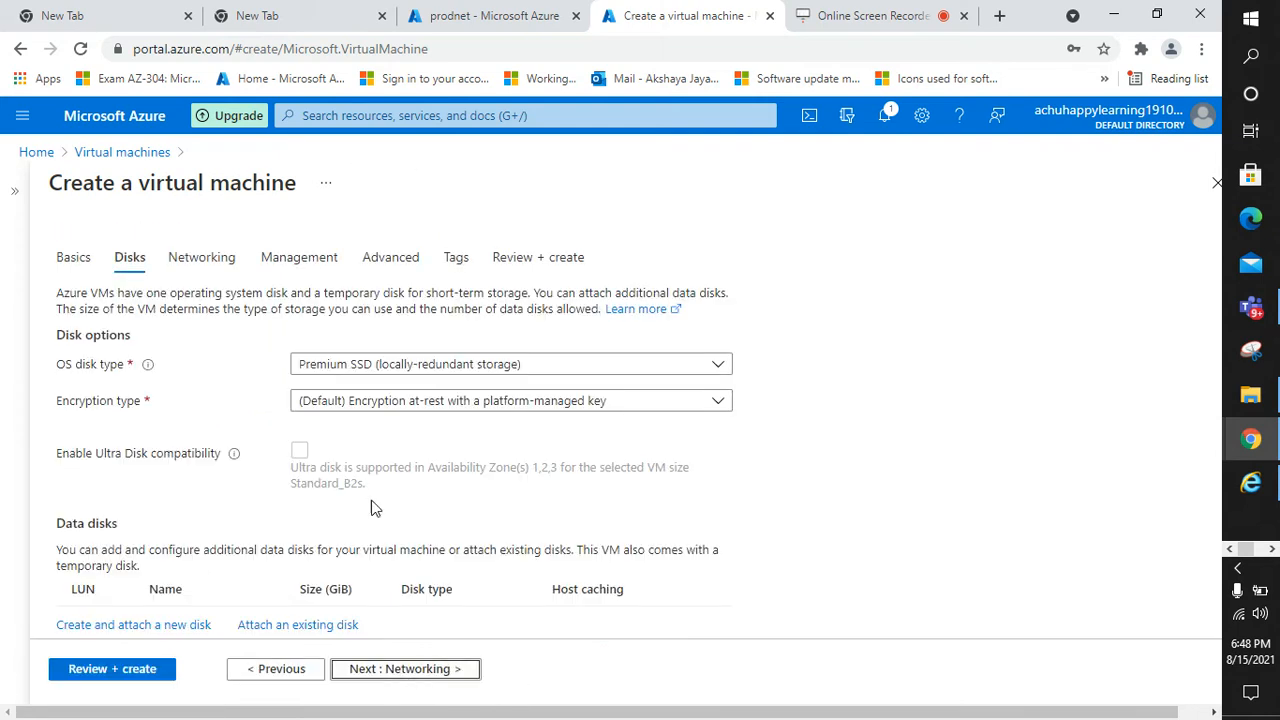
On the Networking tab, choose virtual network prodnet and subnet prodsubnet (10.40.0.0/24)
left_click(452, 670)
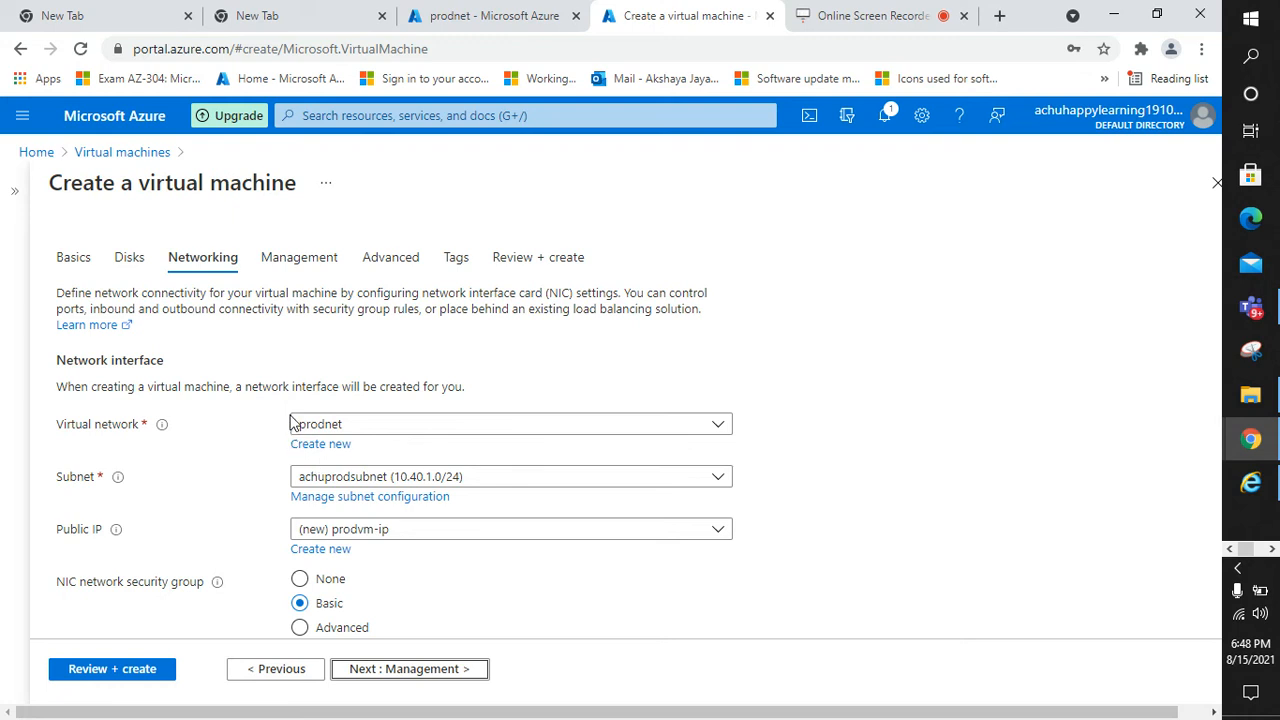
scroll(306, 409, "down", 1)
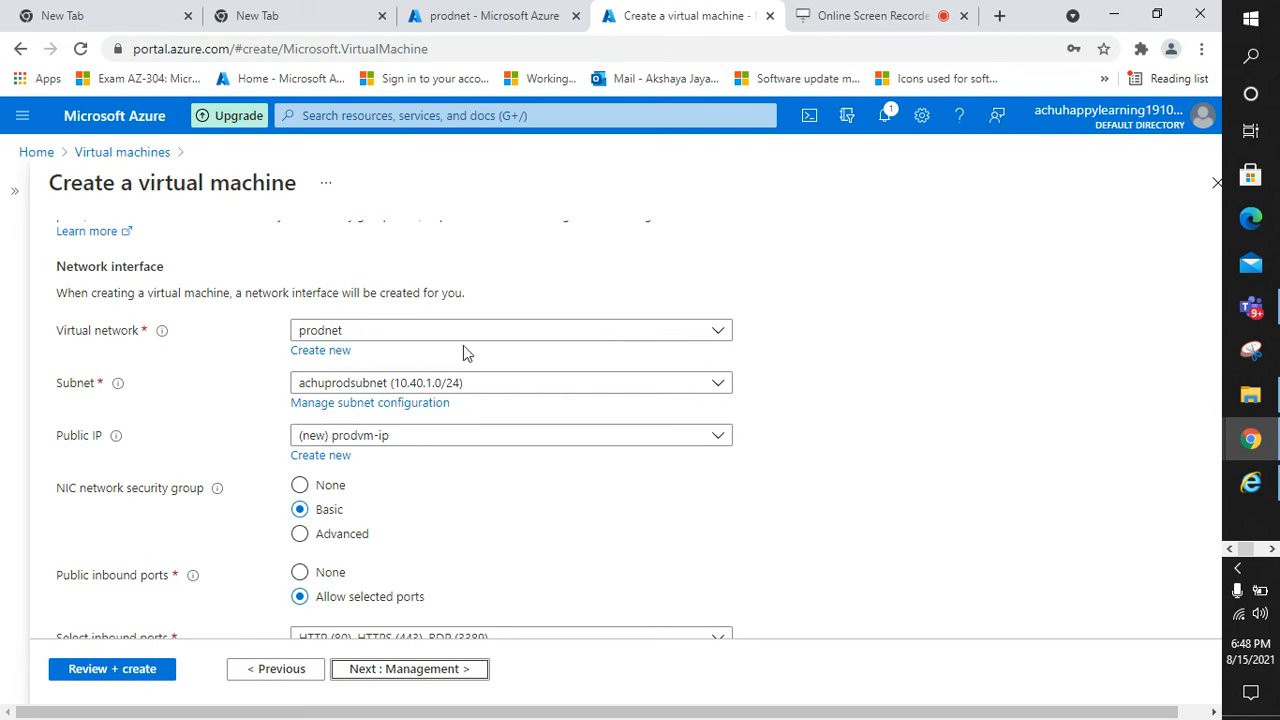
left_click(720, 331)
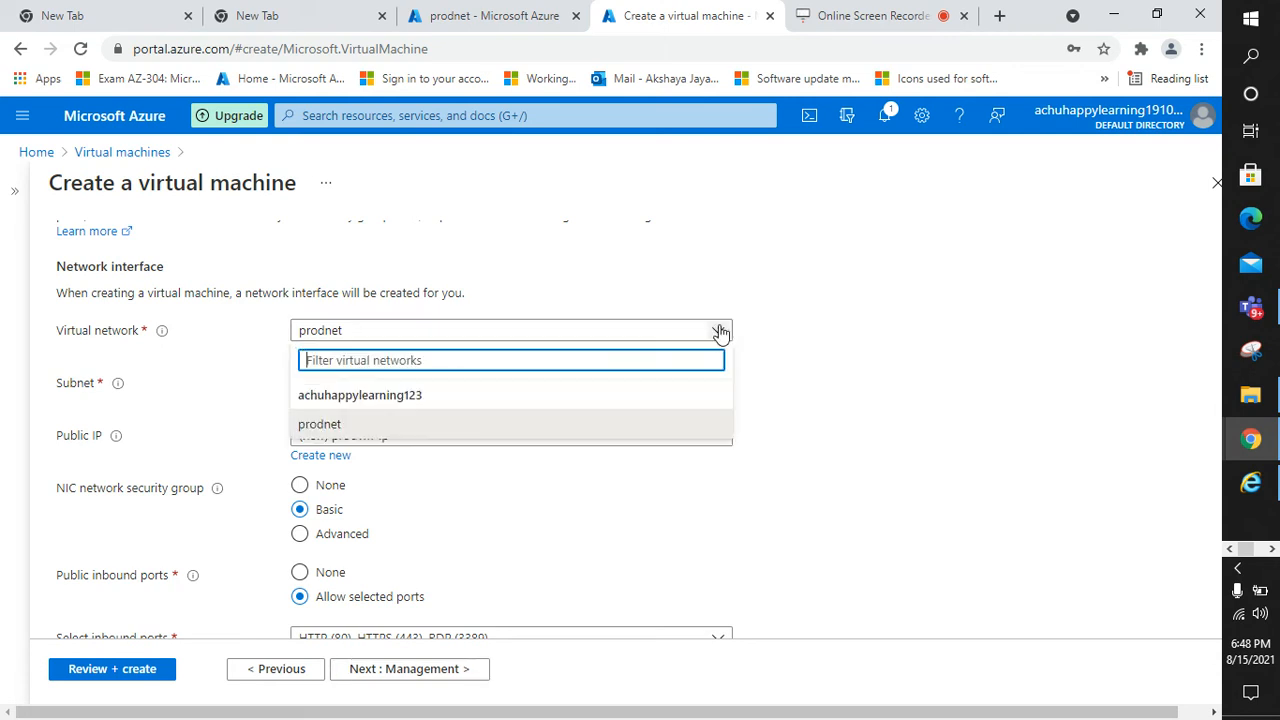
left_click(337, 429)
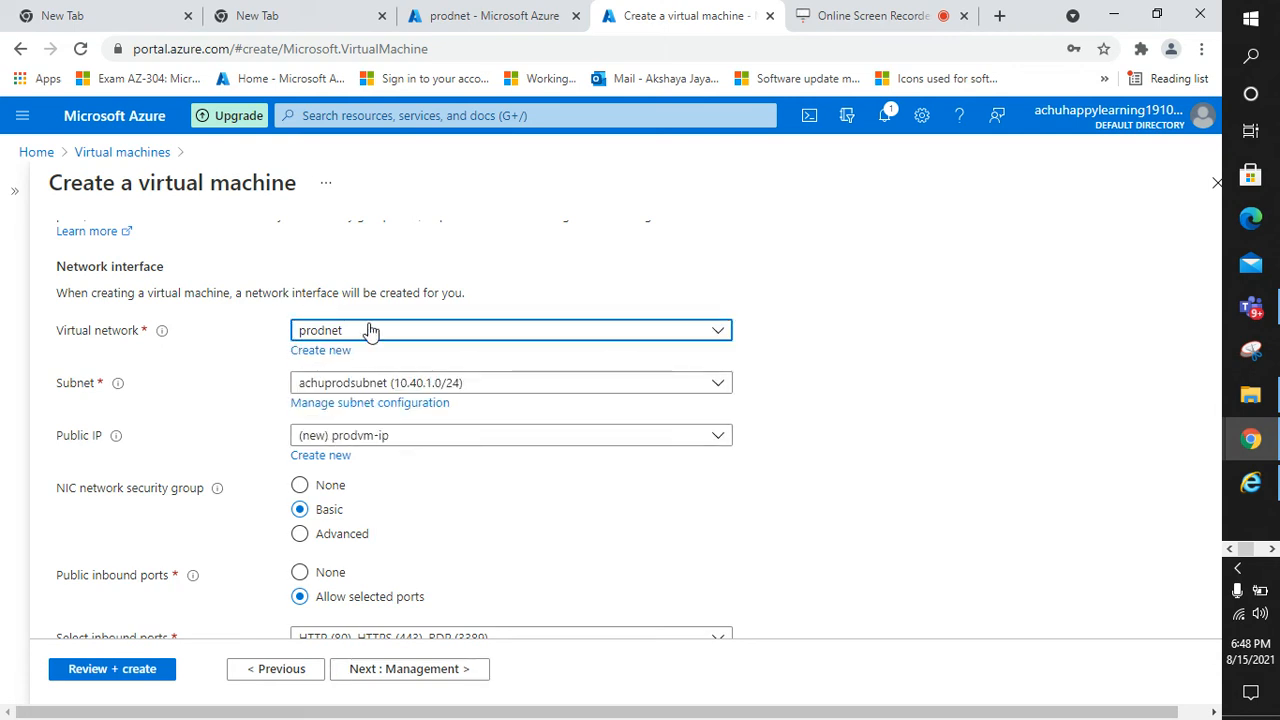
left_click(719, 383)
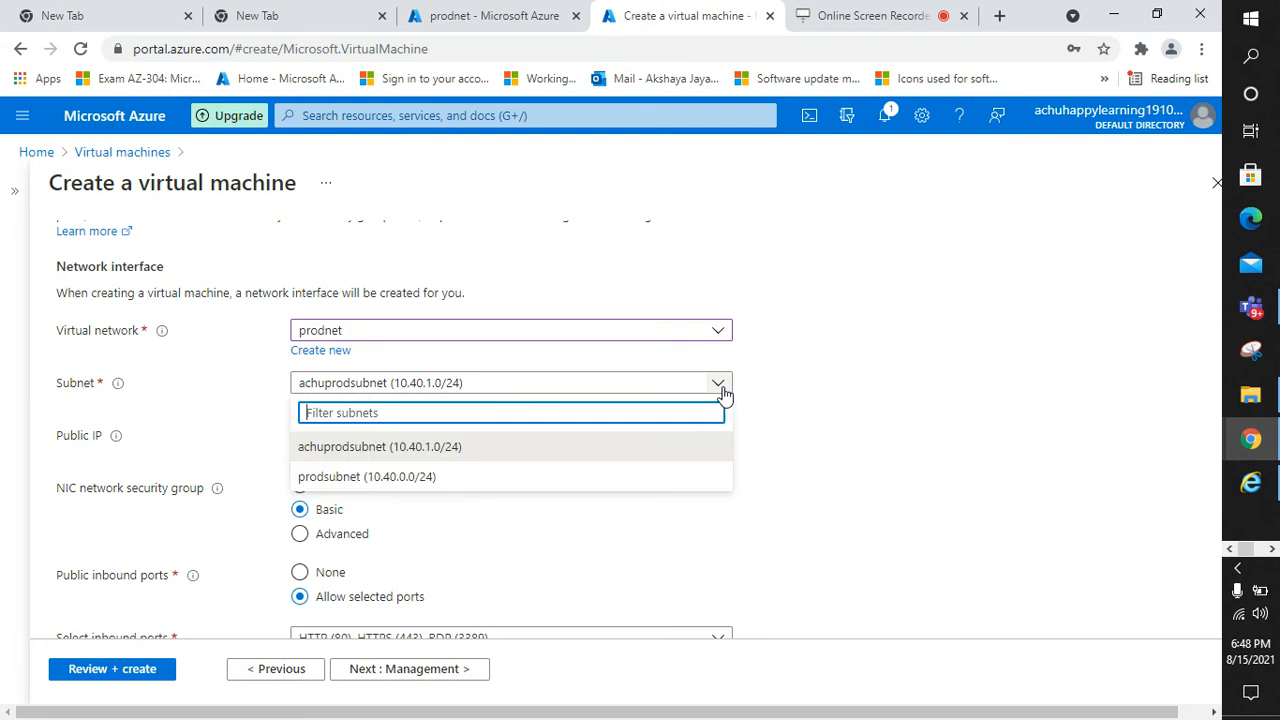
left_click(405, 479)
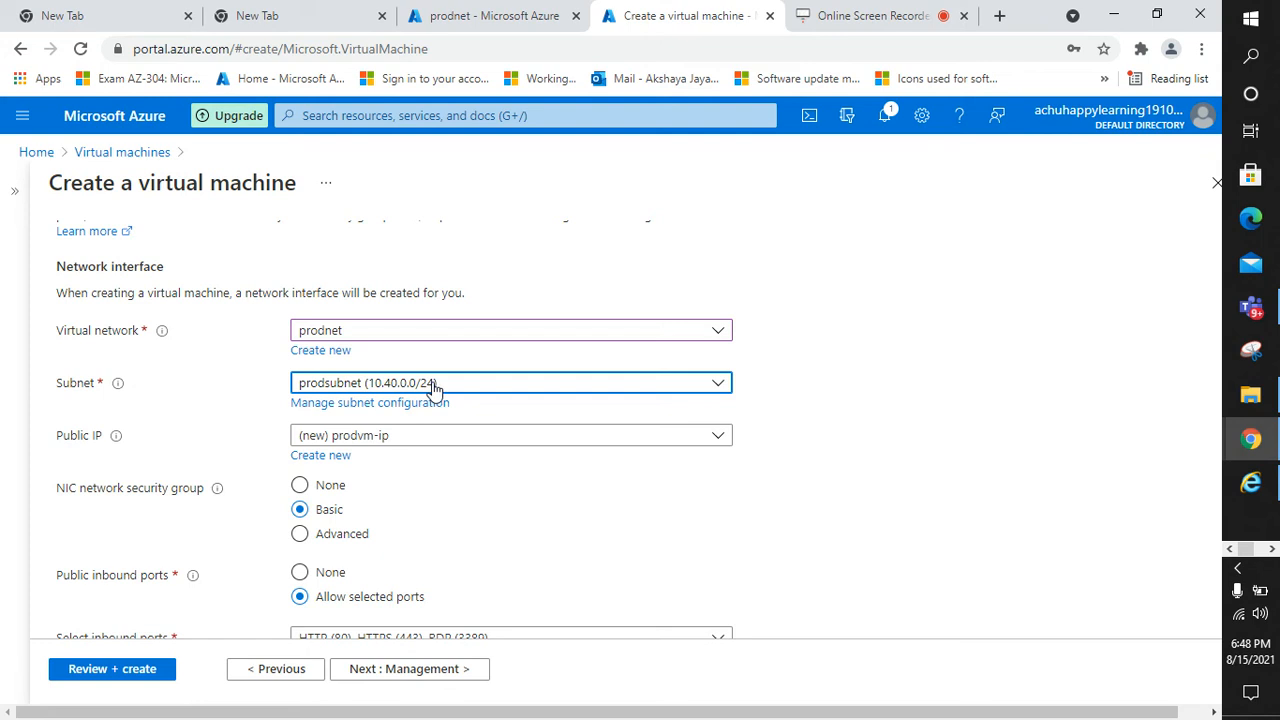
Review the remaining networking settings and advance to Management
scroll(449, 449, "down", 2)
scroll(333, 294, "up", 1)
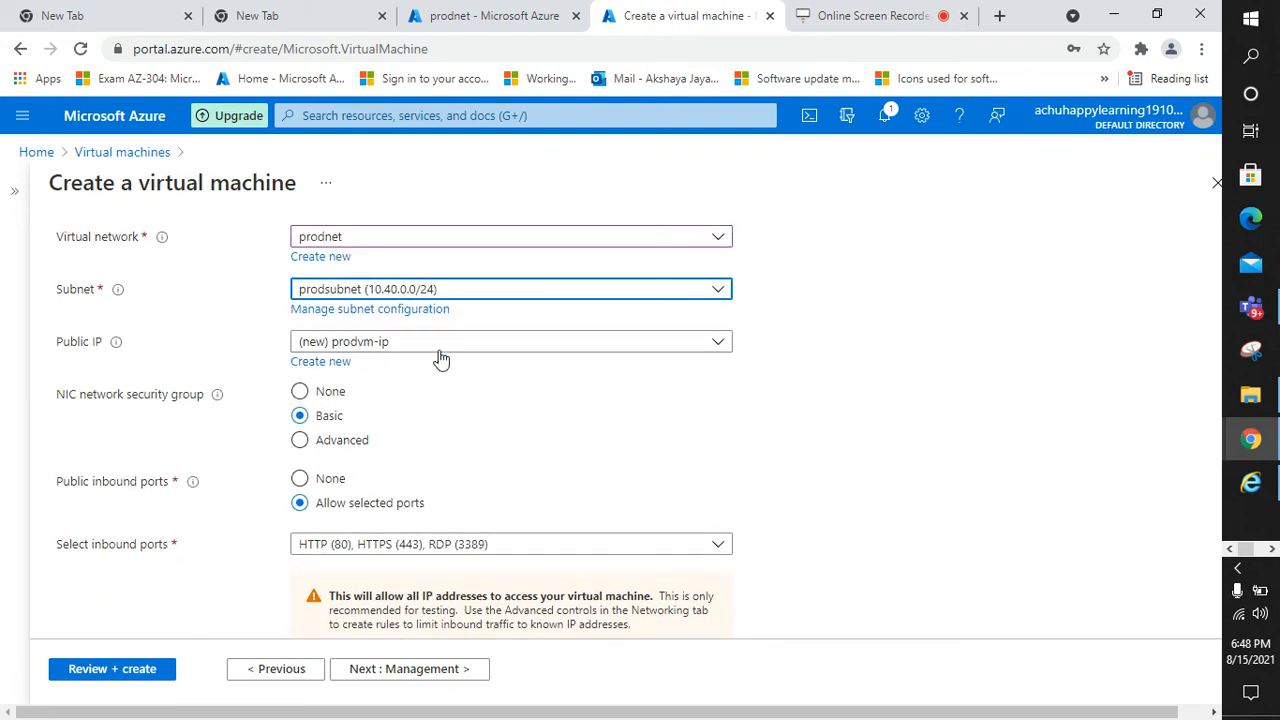
scroll(300, 415, "down", 2)
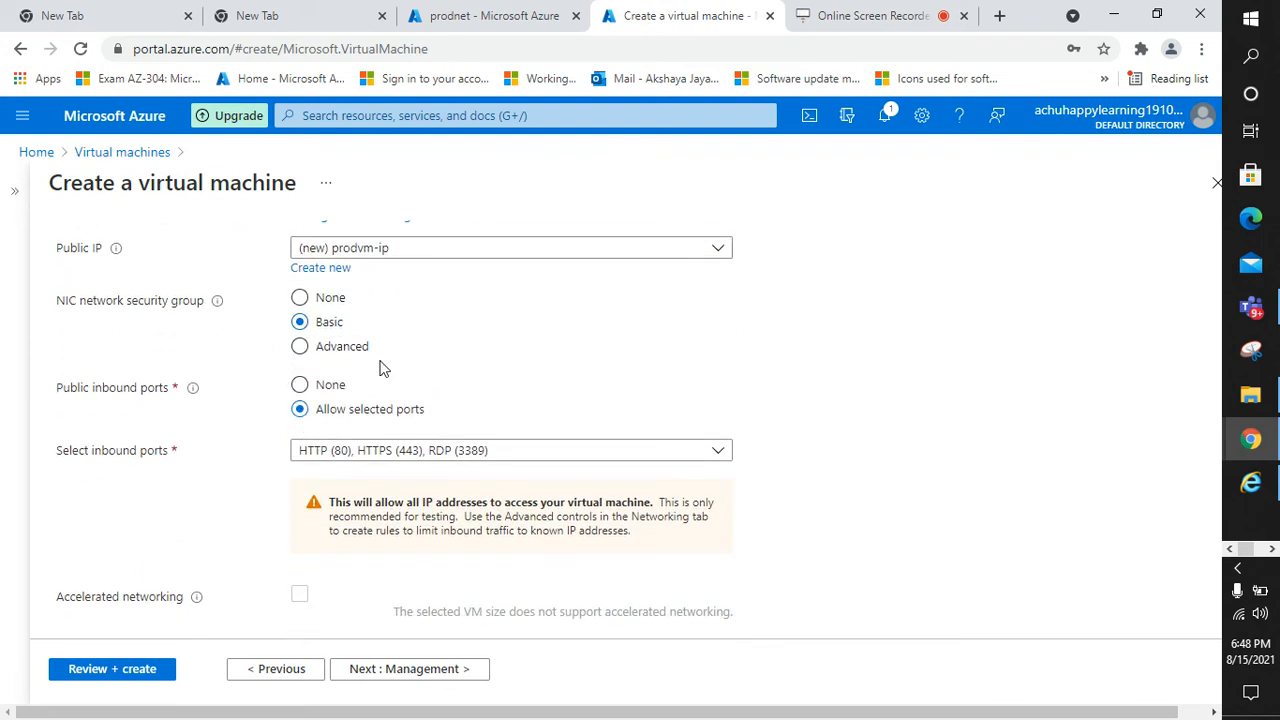
scroll(425, 300, "up", 2)
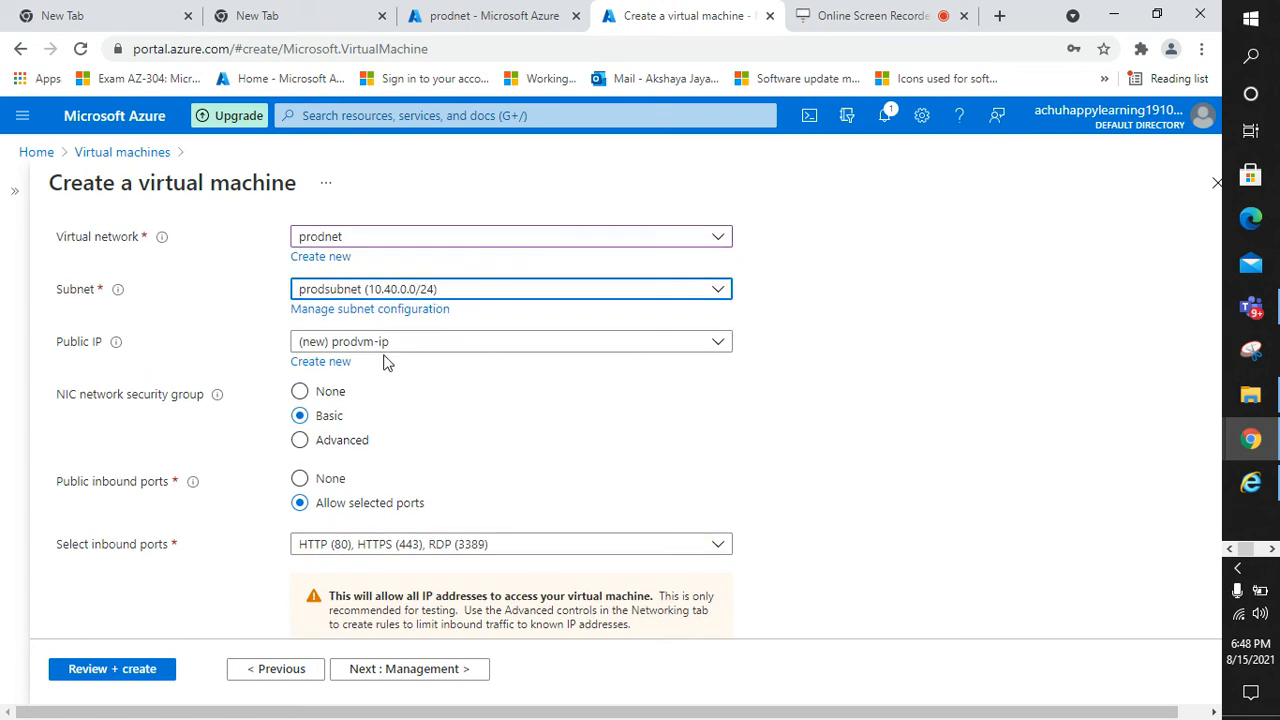
scroll(330, 362, "down", 2)
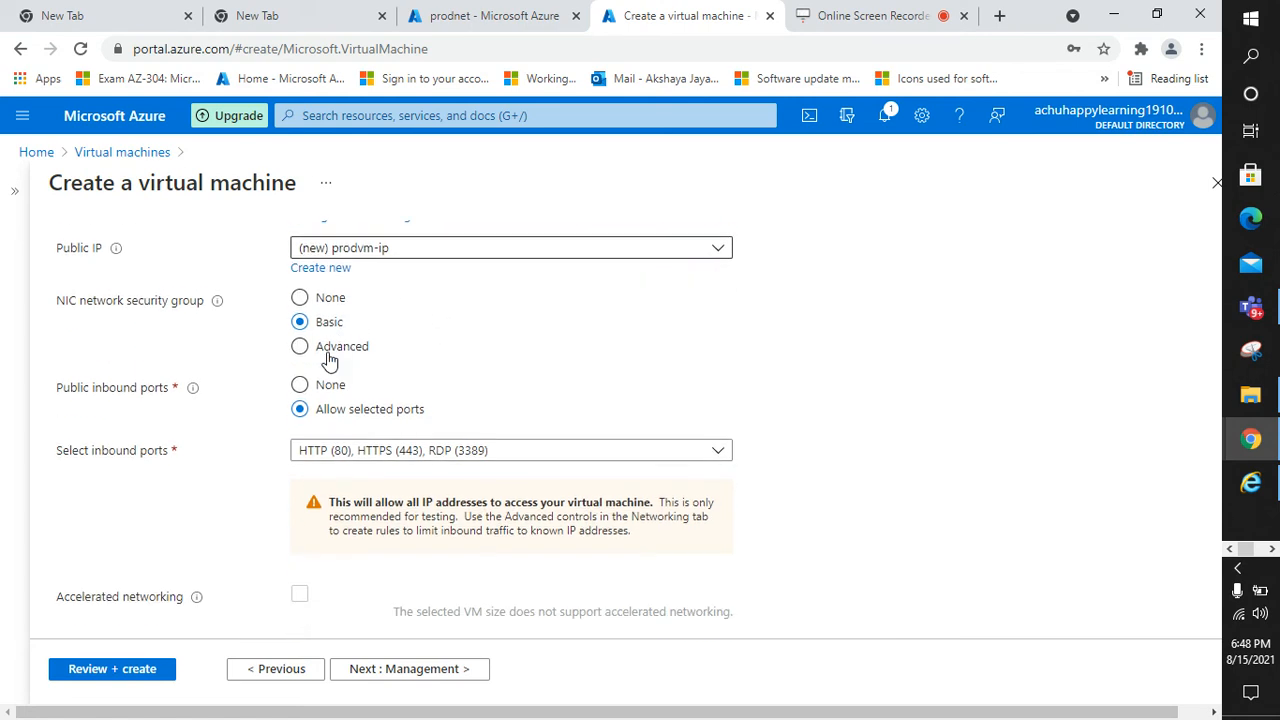
scroll(321, 376, "down", 3)
scroll(323, 291, "up", 9)
scroll(401, 498, "down", 8)
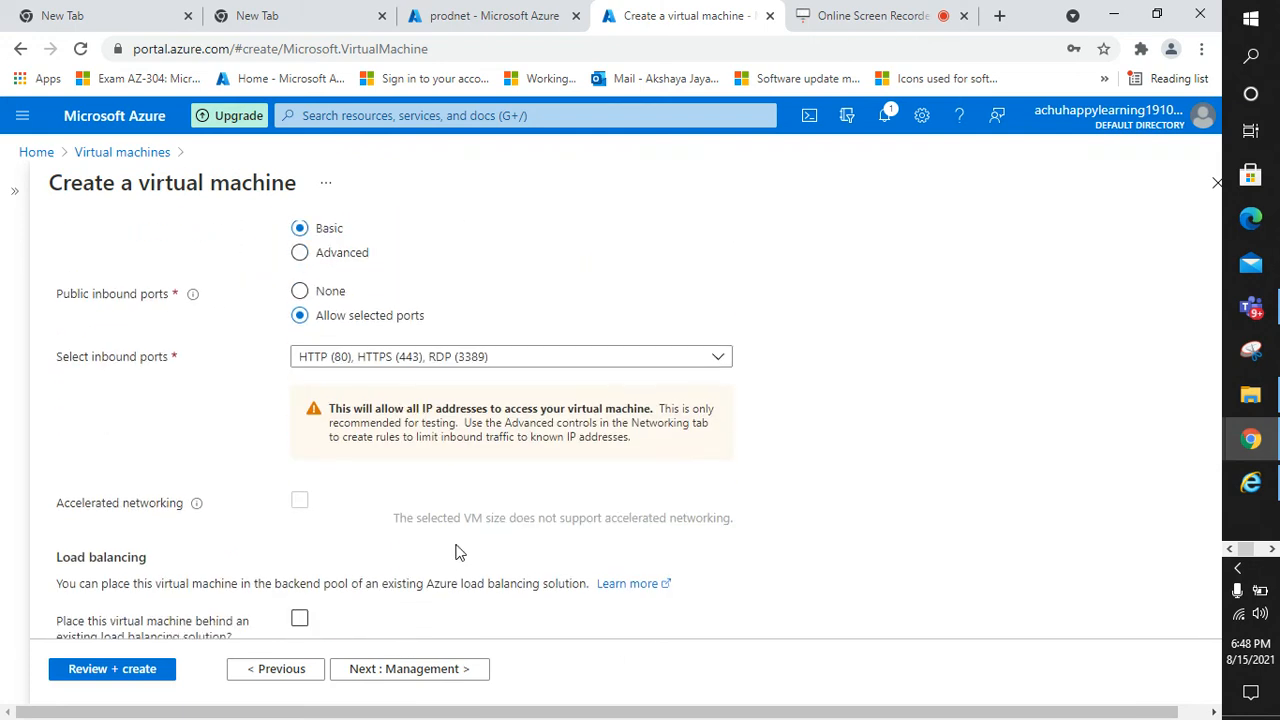
scroll(453, 560, "up", 6)
left_click(394, 668)
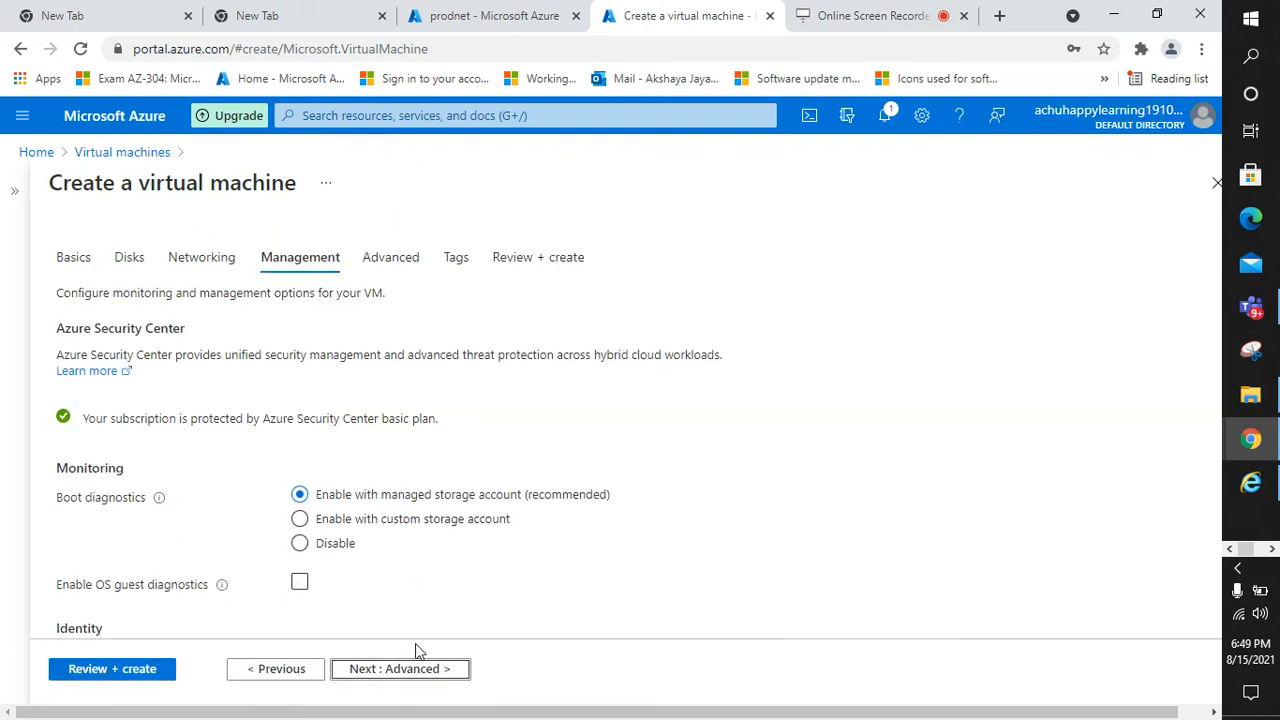
Skip through Advanced and Tags to the Review + create summary
left_click(413, 670)
left_click(413, 670)
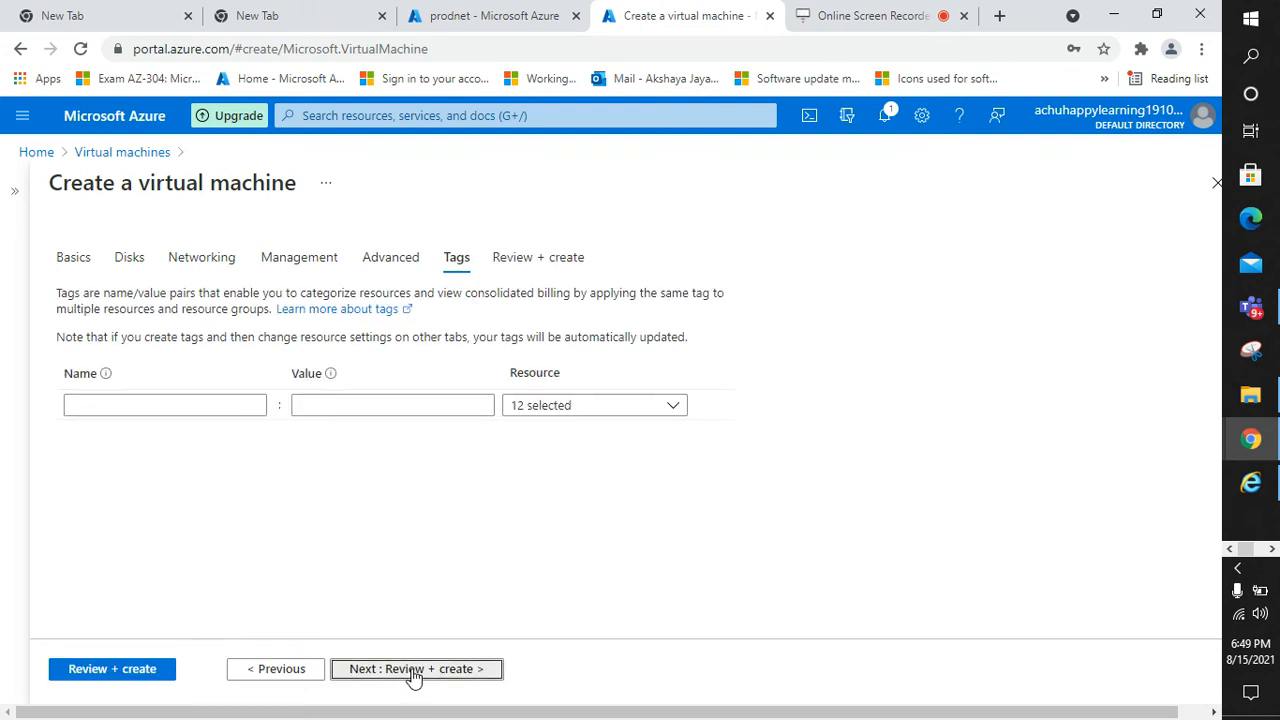
left_click(410, 670)
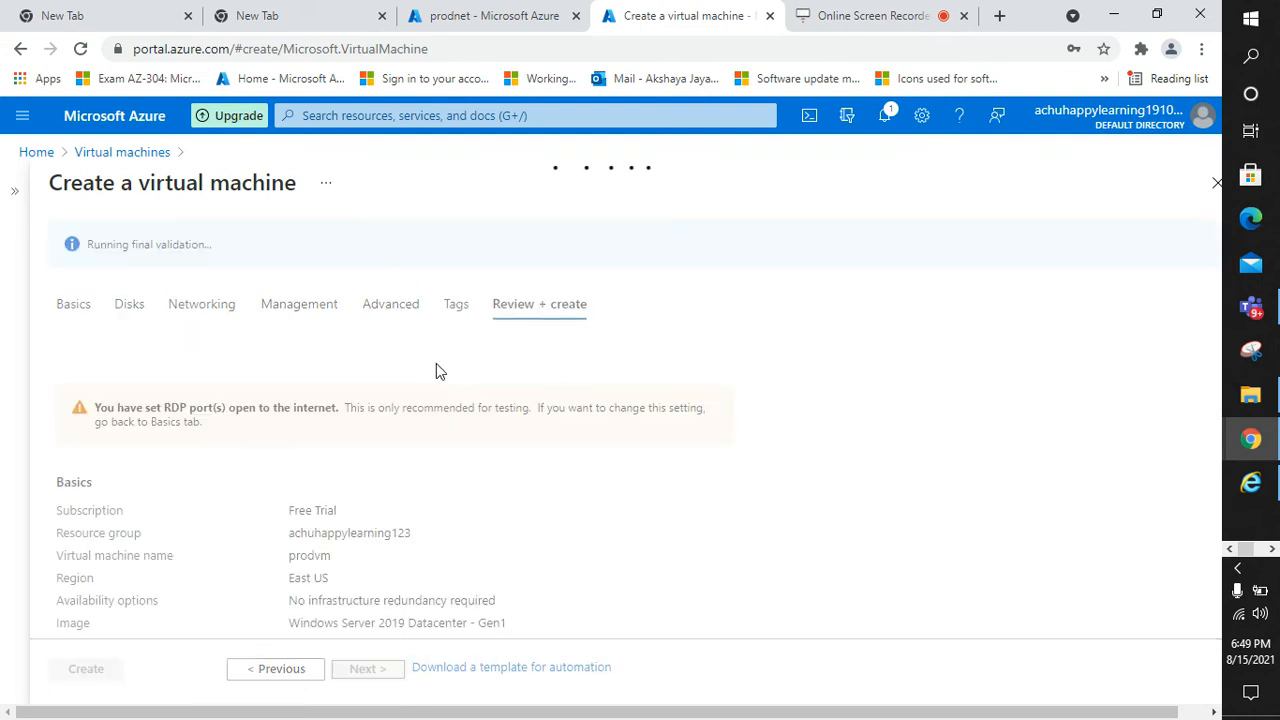
Check the prodnet subnets page while validation runs, then return to the review page
left_click(445, 15)
left_click(261, 183)
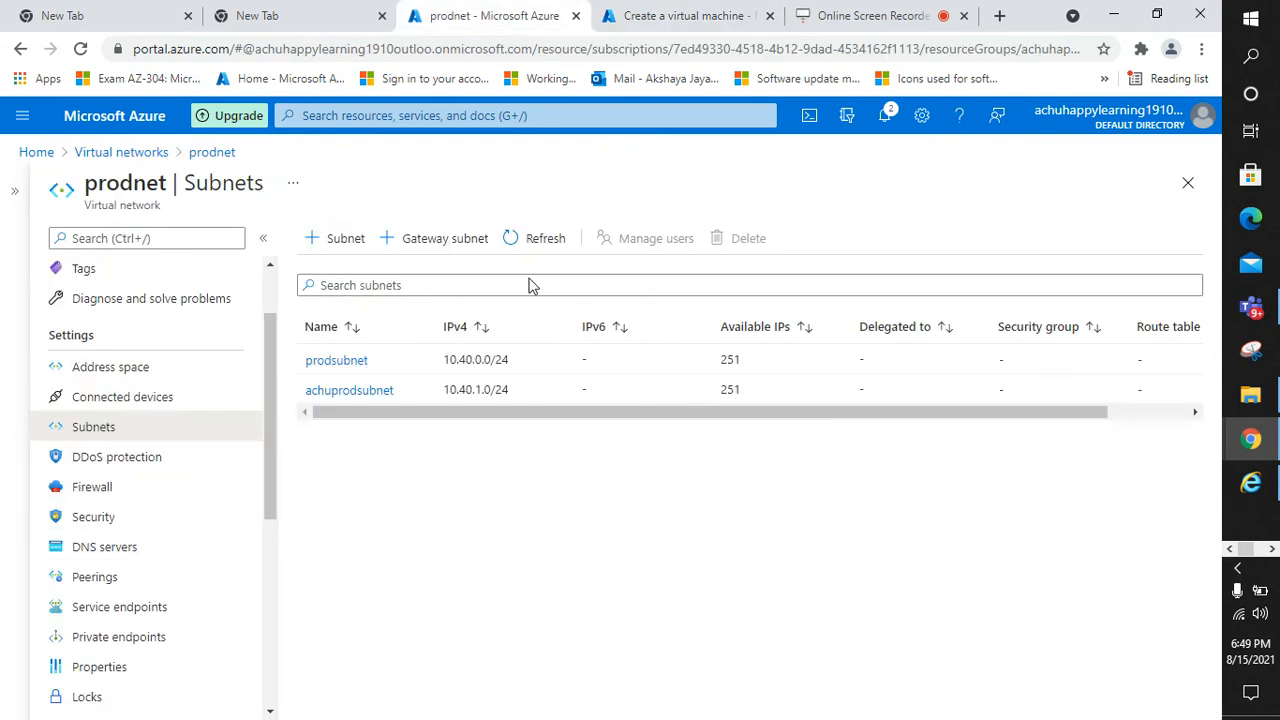
left_click(640, 12)
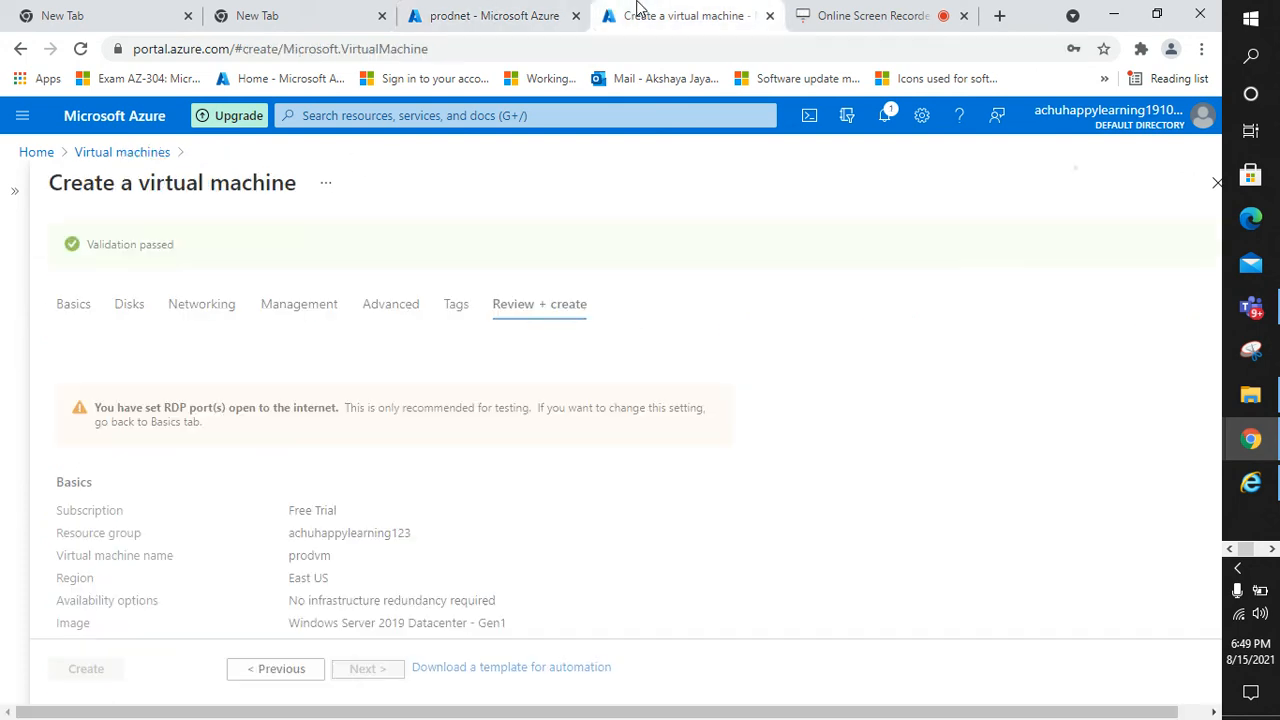
left_click(530, 12)
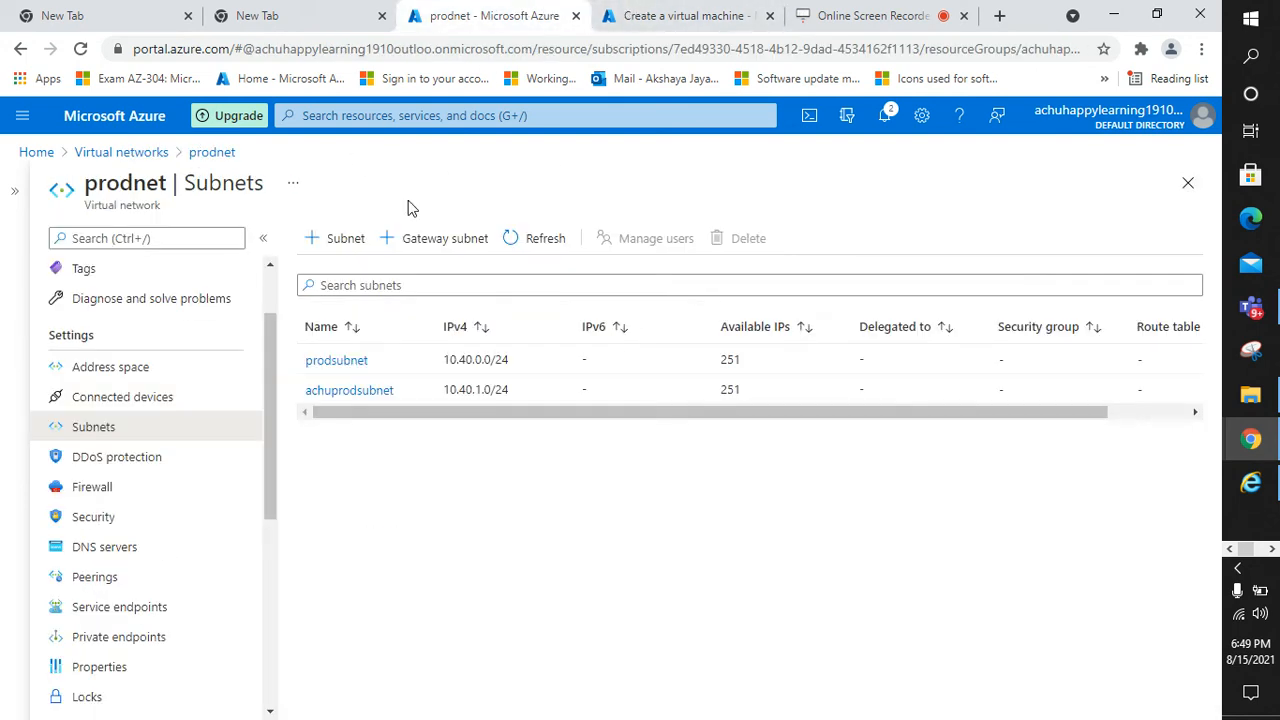
left_click(648, 15)
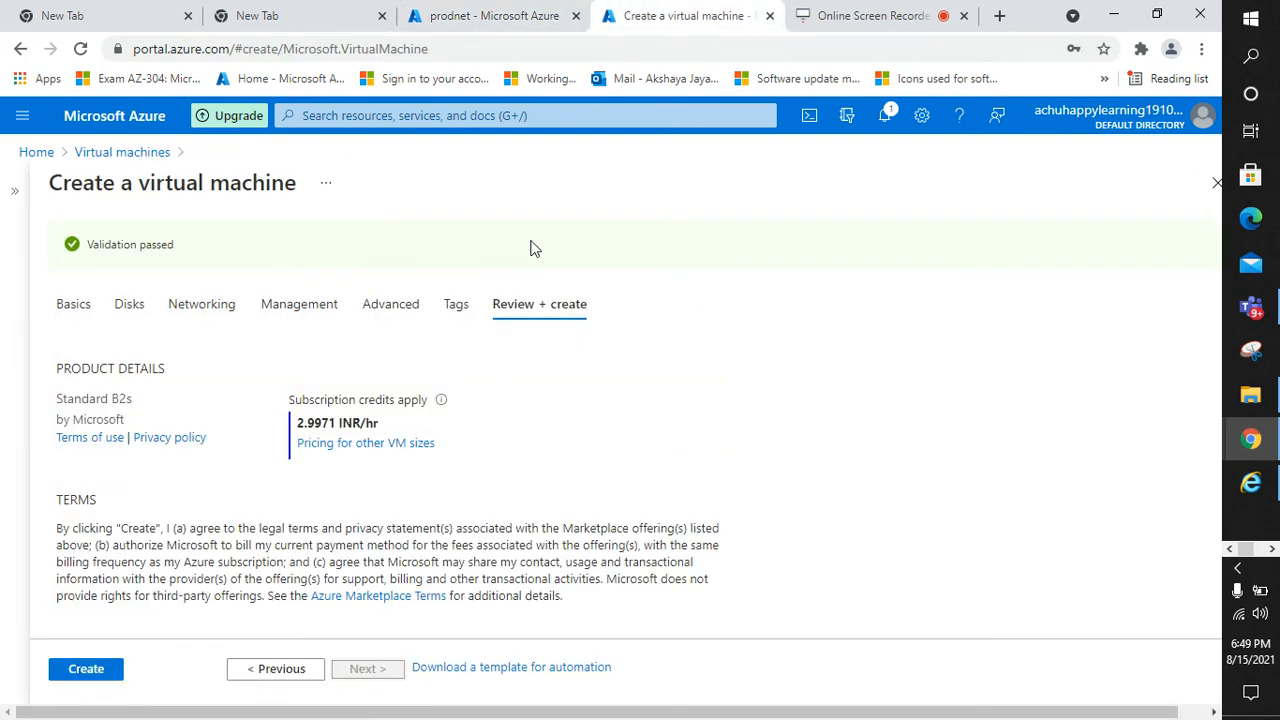
Create the prodvm virtual machine and go back to the prodnet subnets page
left_click(86, 669)
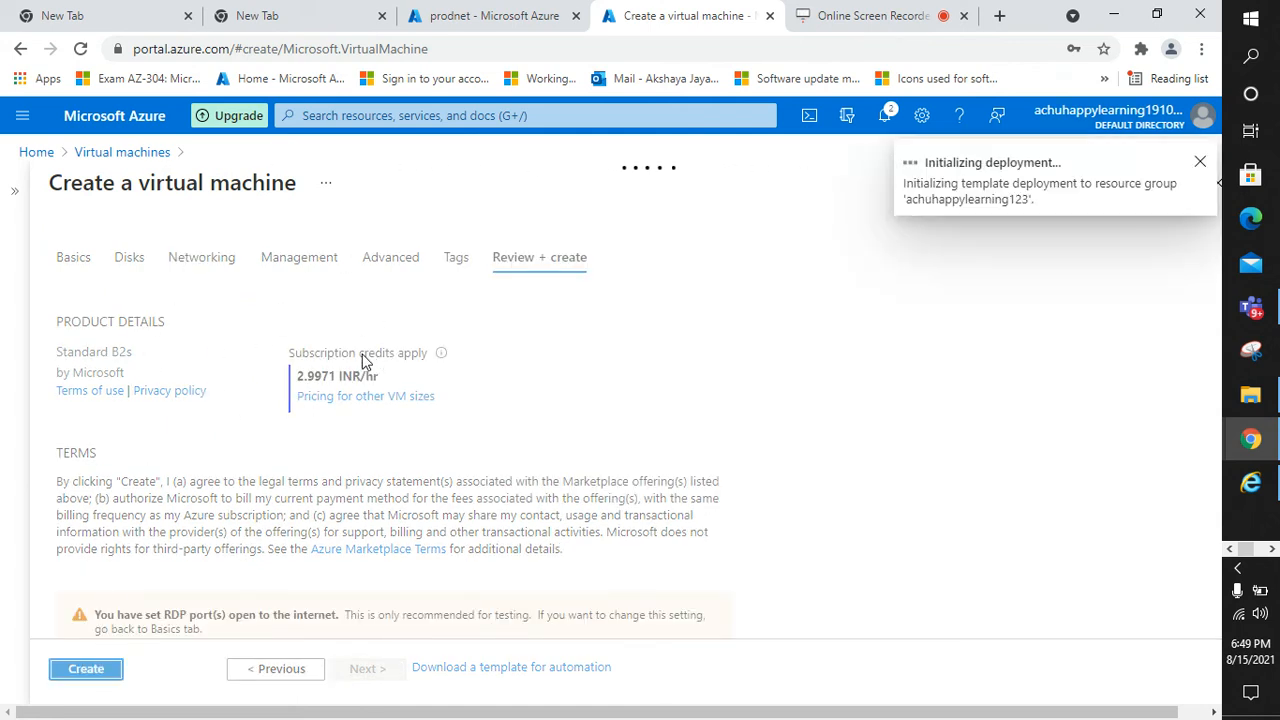
left_click(508, 8)
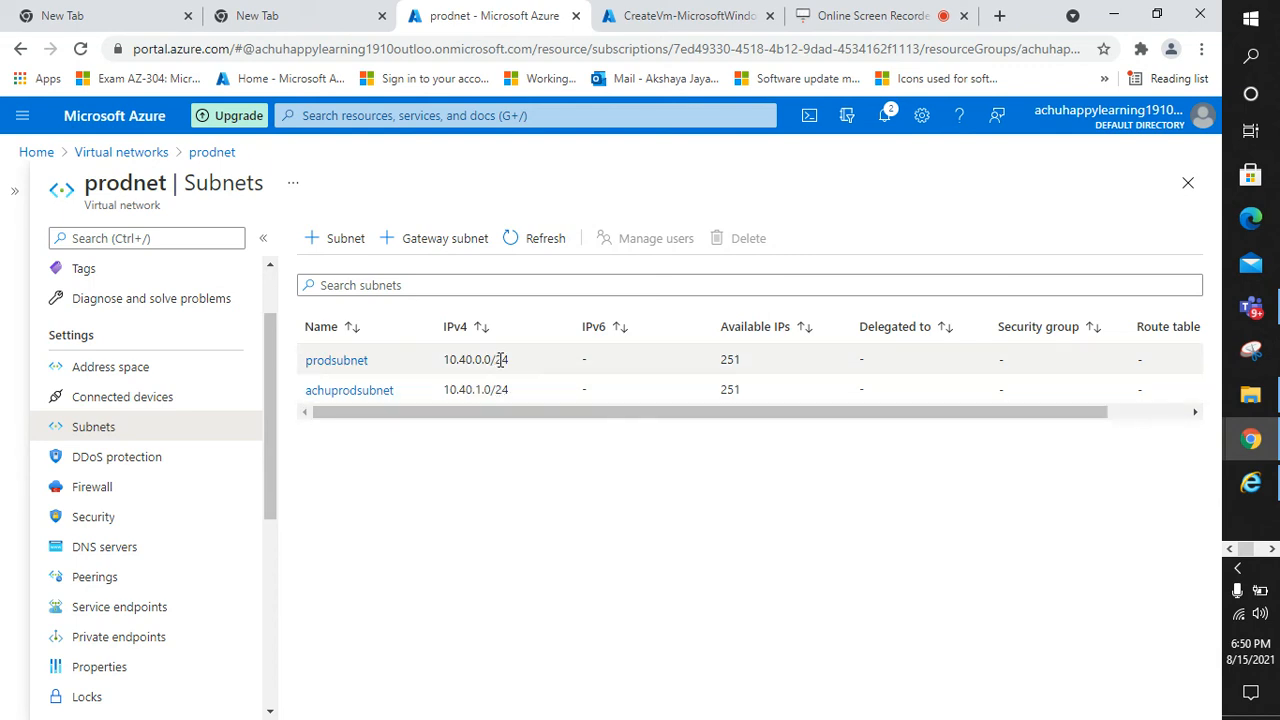
Look over the prodnet subnets list and briefly check the VM deployment's progress
scroll(126, 480, "down", 1)
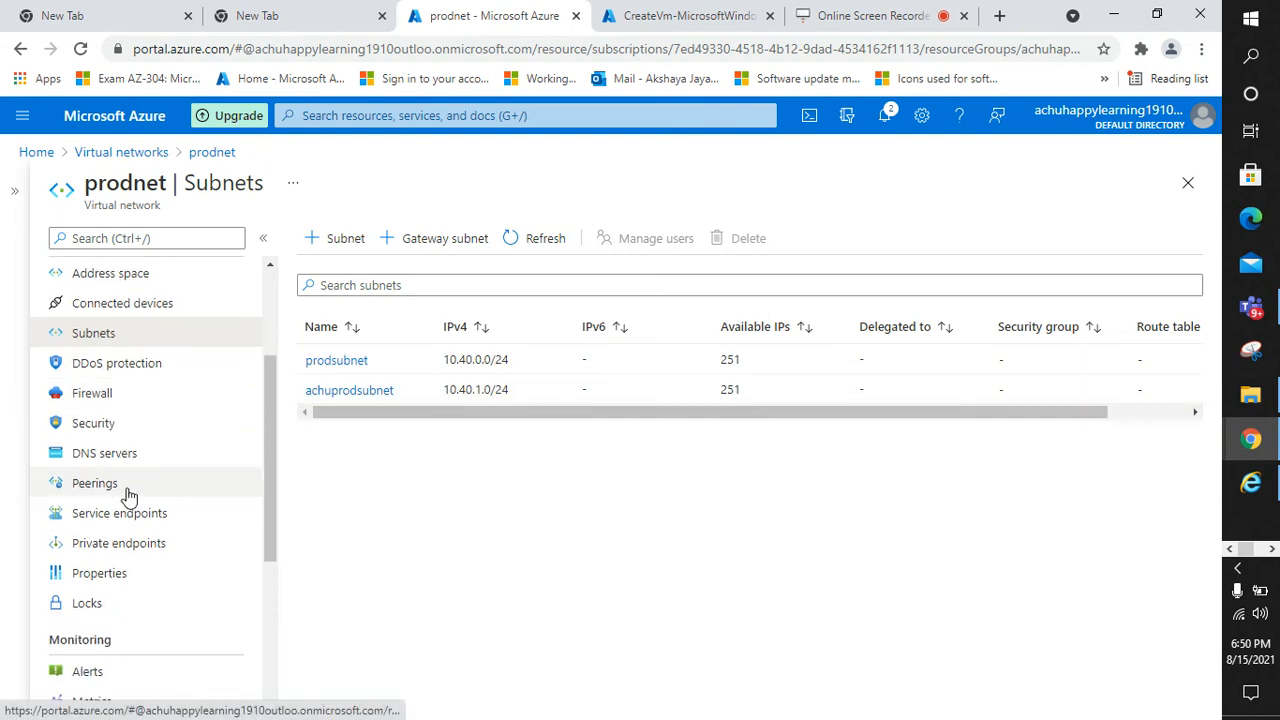
scroll(118, 481, "down", 3)
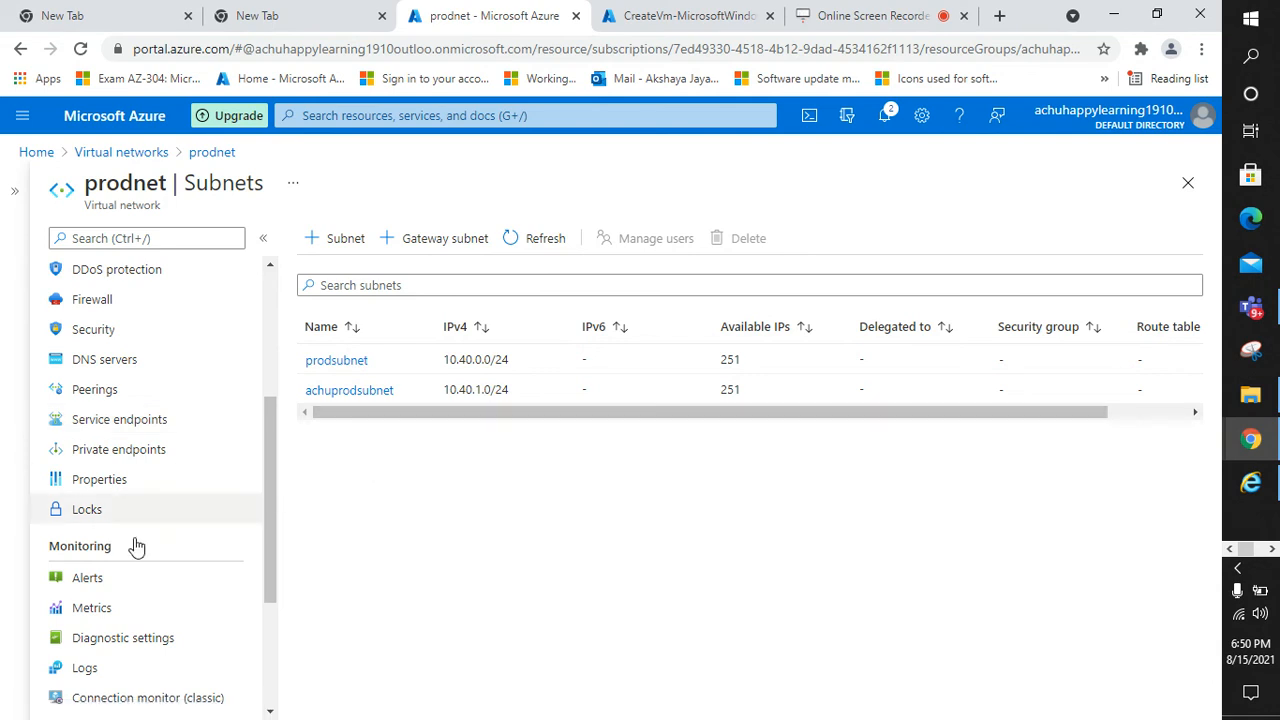
scroll(85, 567, "down", 1)
scroll(85, 567, "up", 4)
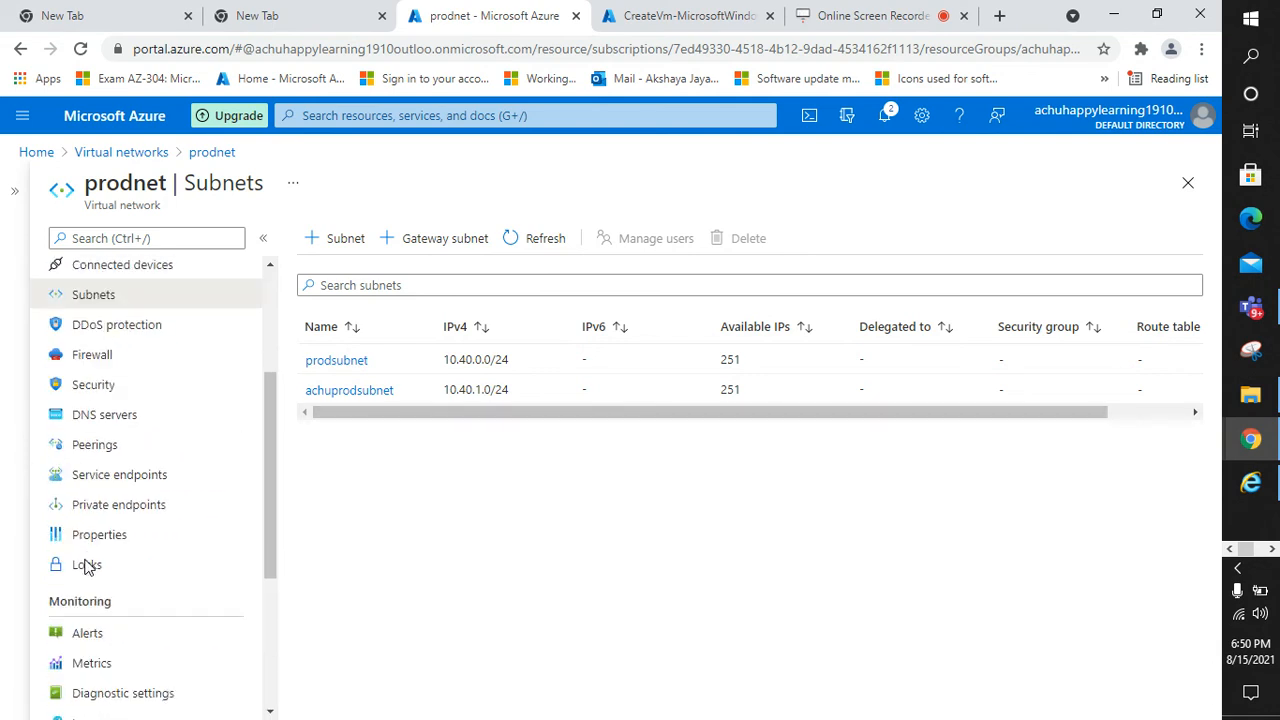
scroll(86, 567, "up", 1)
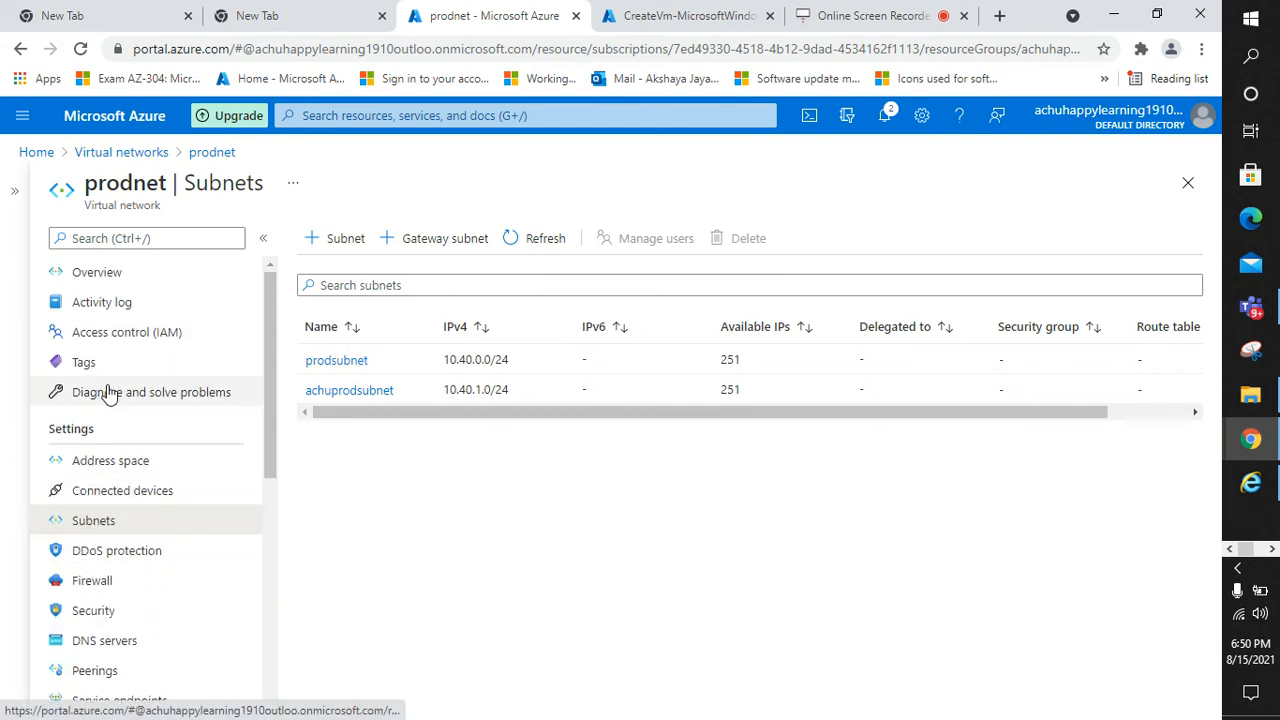
scroll(118, 565, "down", 1)
scroll(118, 565, "down", 5)
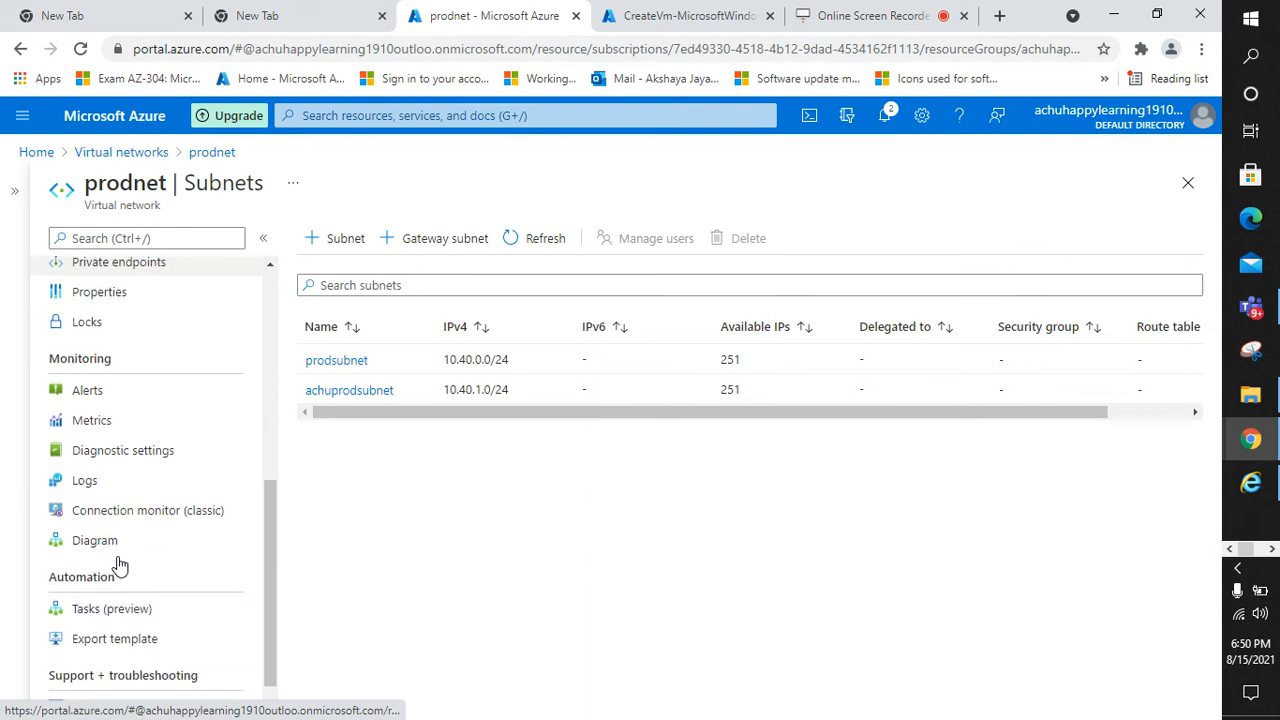
scroll(118, 565, "up", 2)
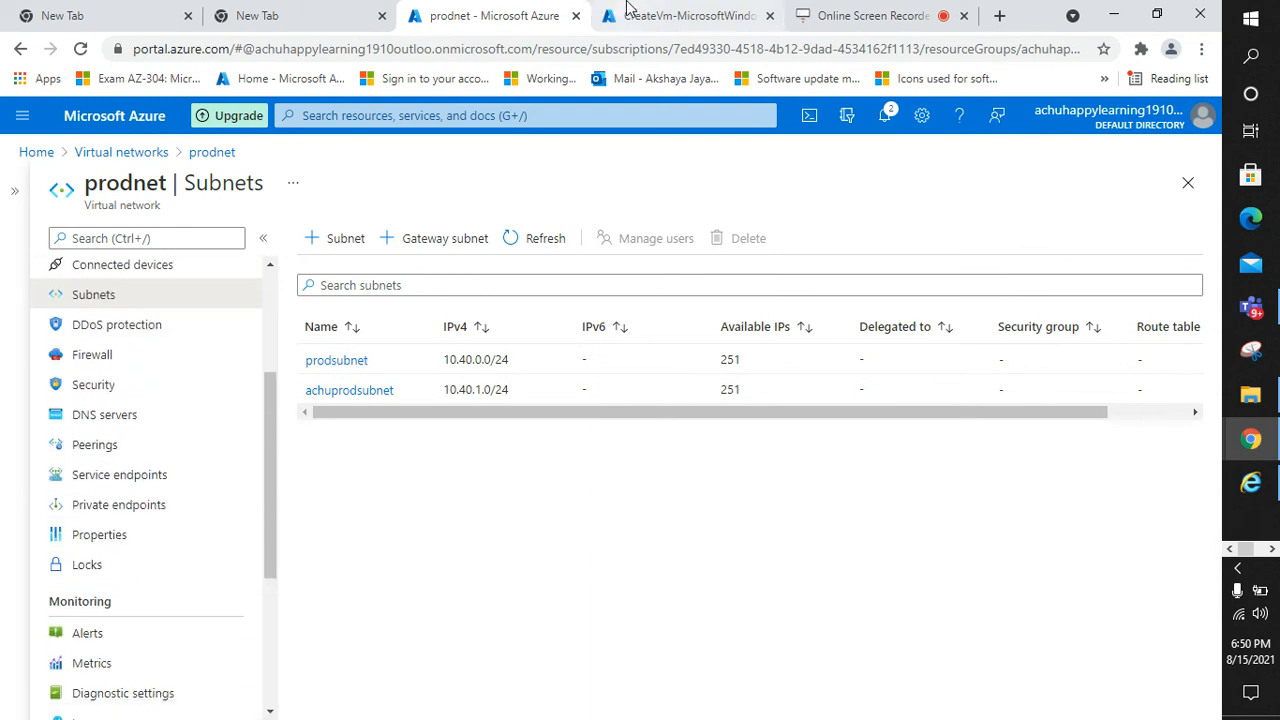
left_click(620, 12)
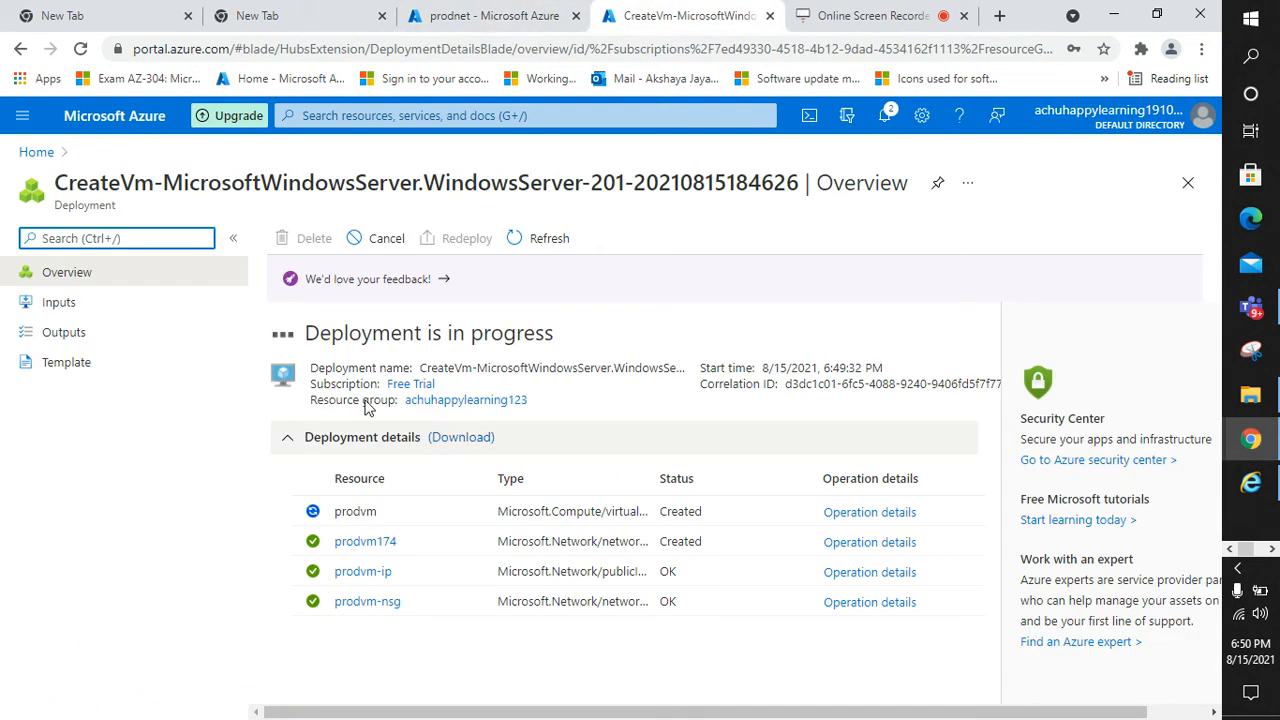
key("ctrl+shift+Tab")
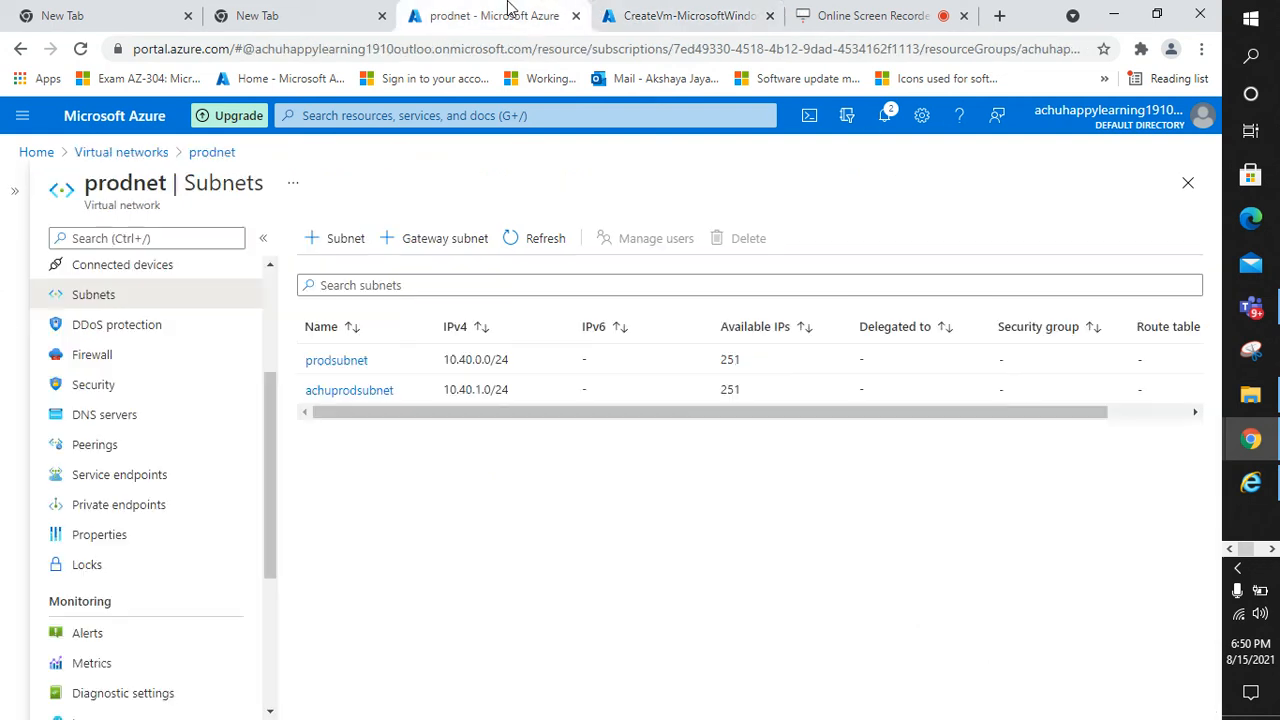
Open the prodsubnet subnet settings and save them
left_click(355, 366)
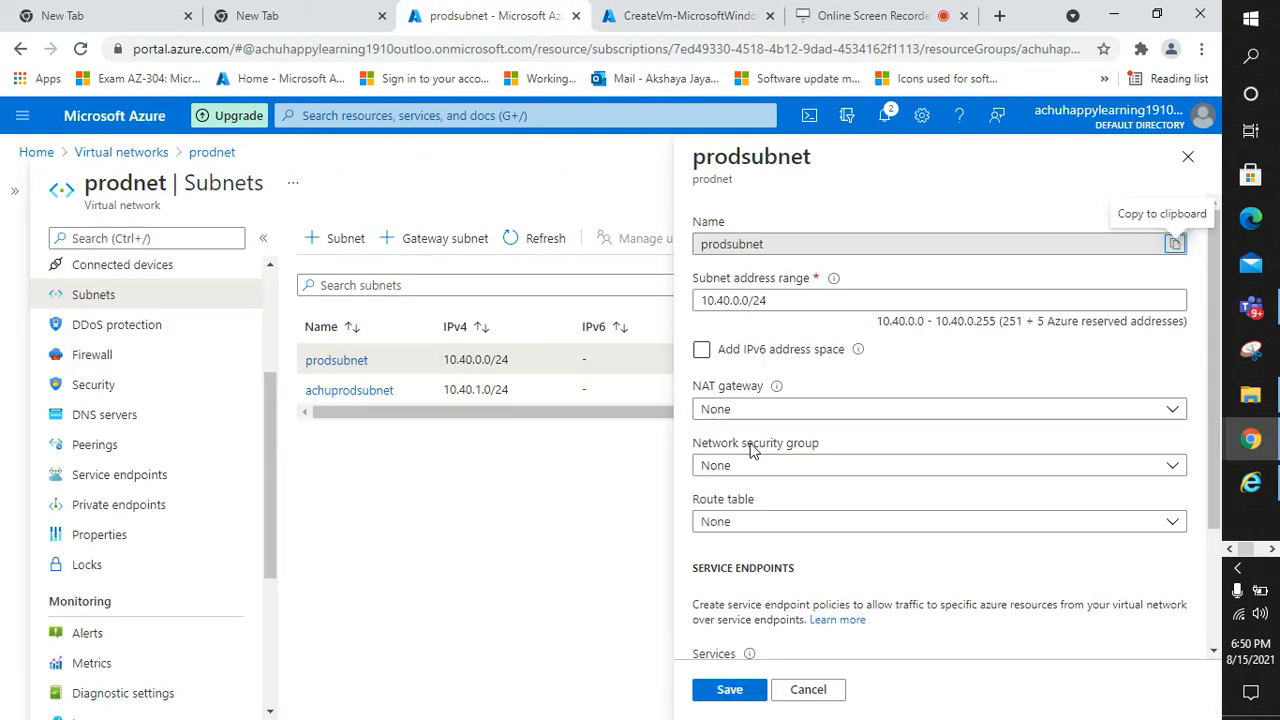
scroll(752, 450, "down", 2)
scroll(752, 450, "down", 1)
scroll(754, 443, "up", 3)
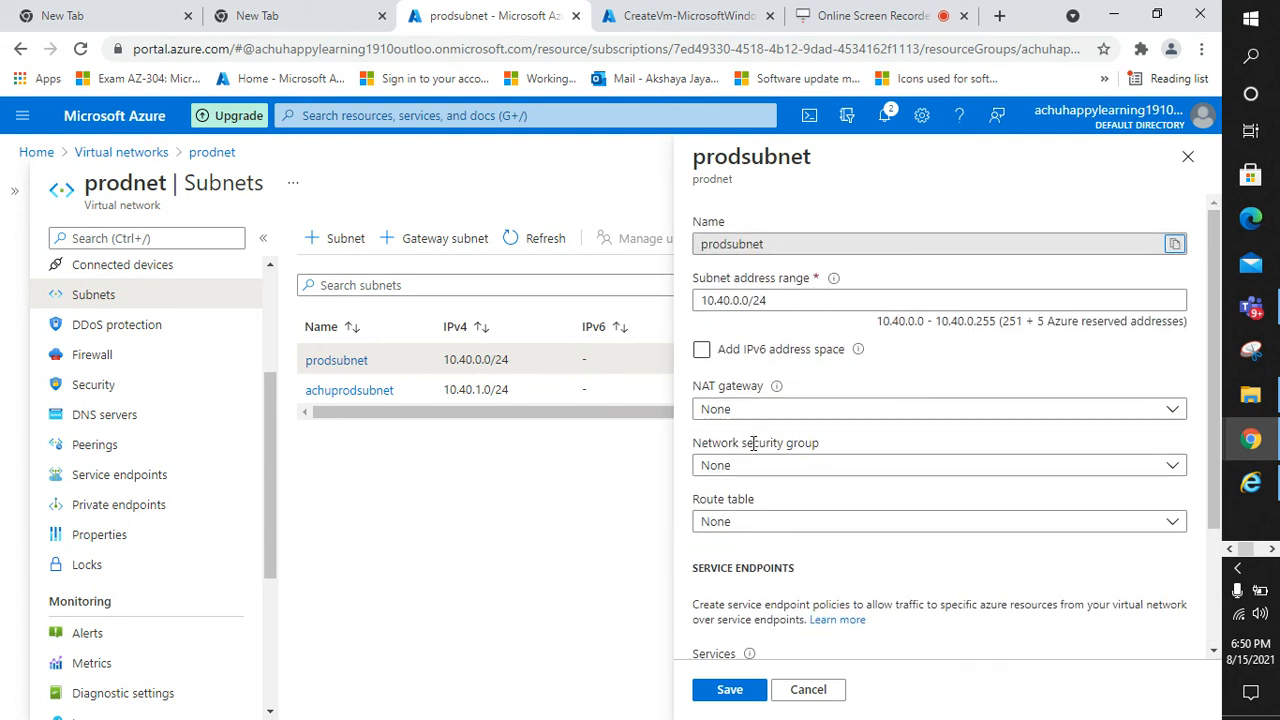
left_click(728, 690)
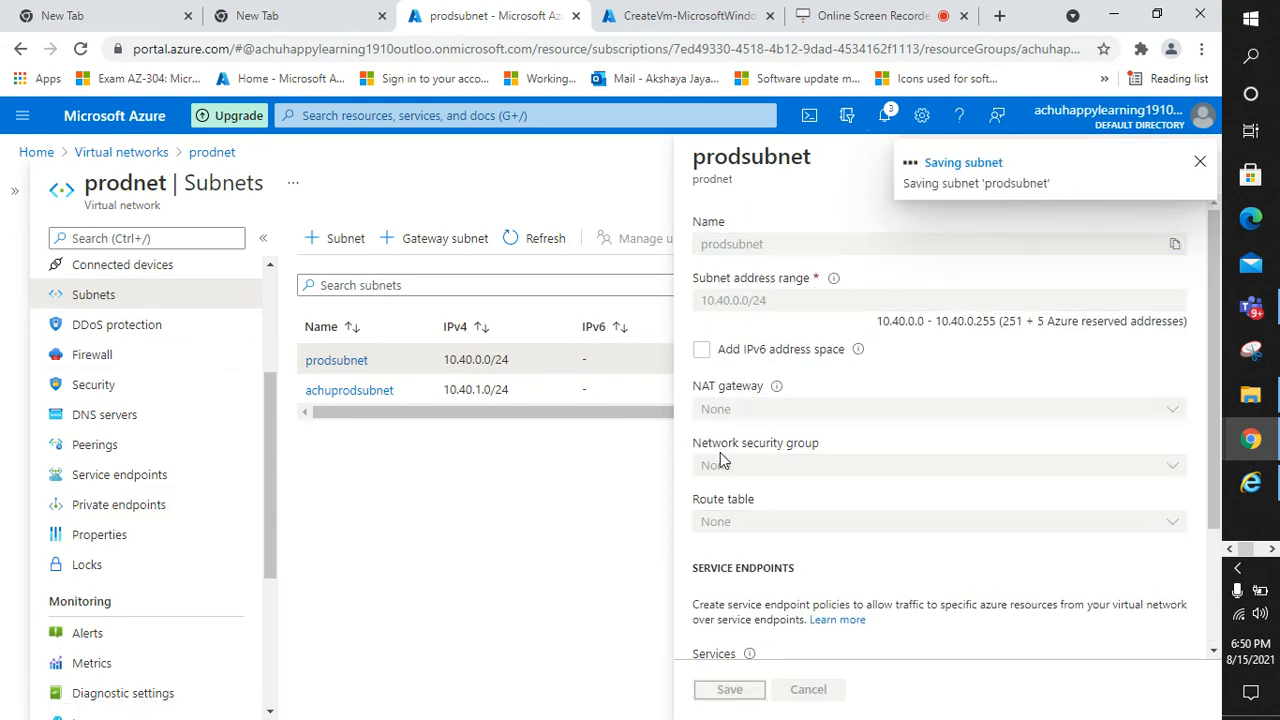
Return to the CreateVm deployment to confirm it has completed
scroll(860, 491, "down", 2)
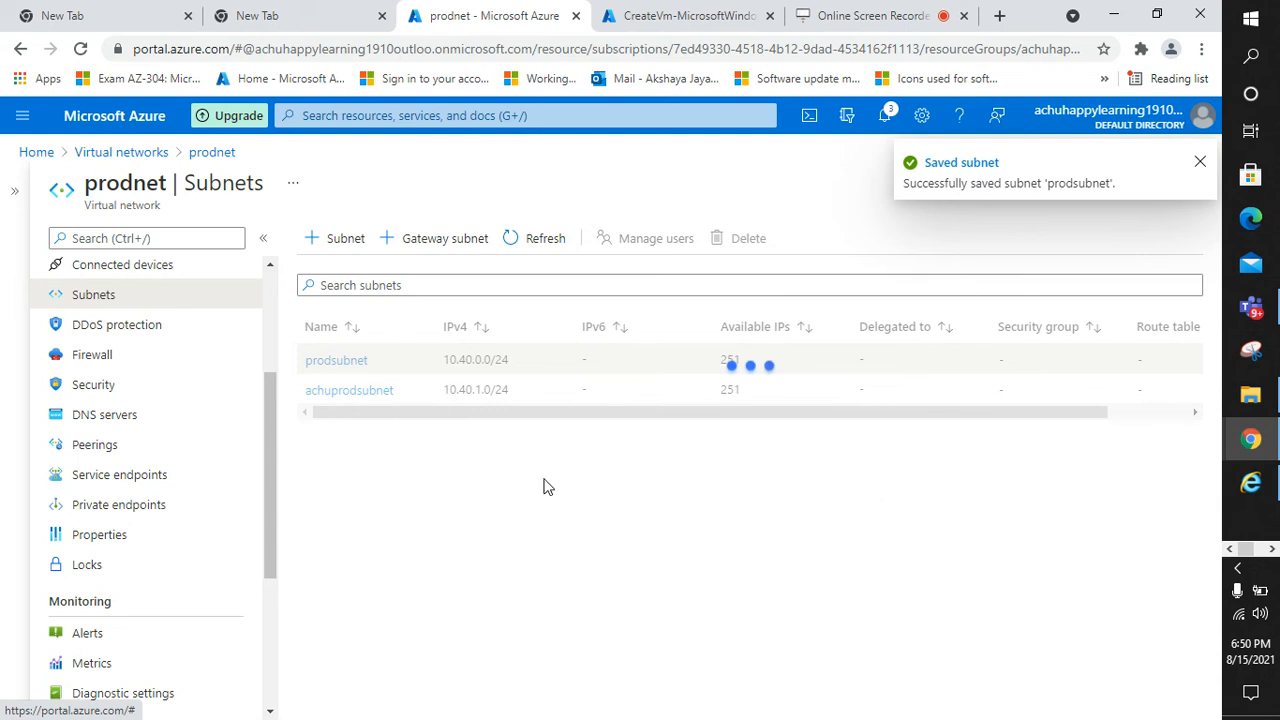
scroll(234, 448, "up", 4)
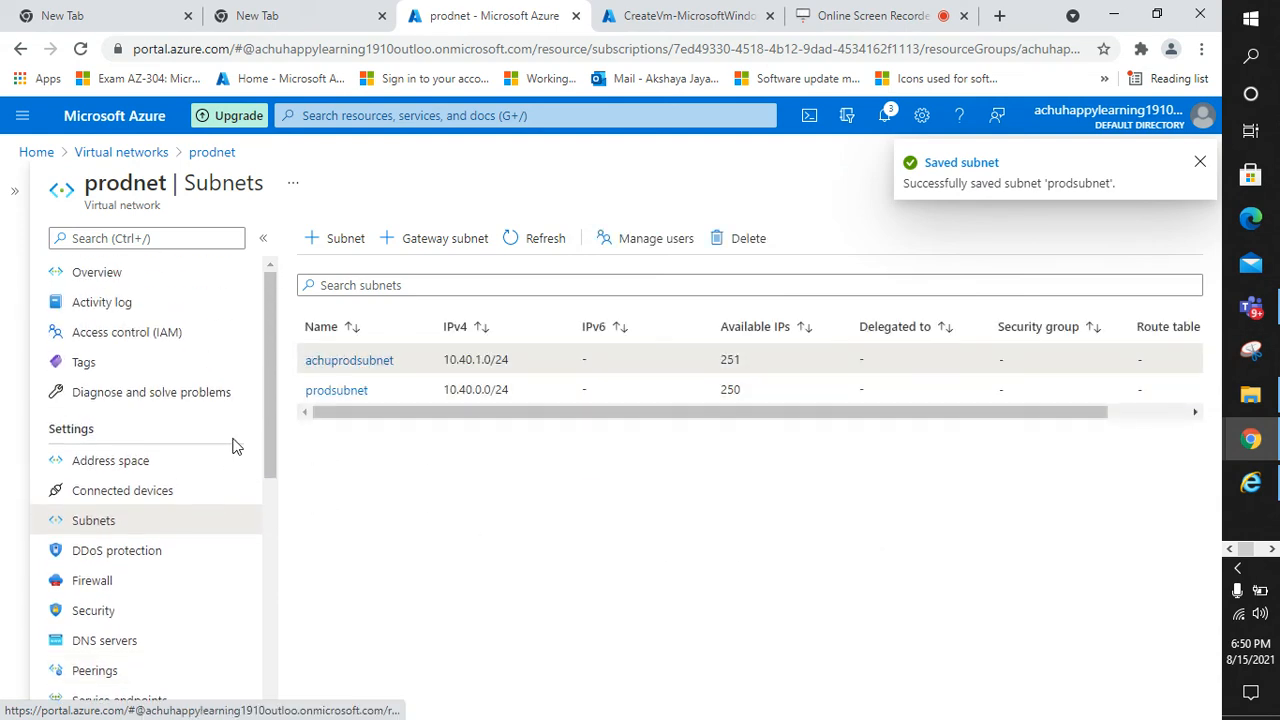
scroll(234, 440, "down", 2)
left_click(700, 10)
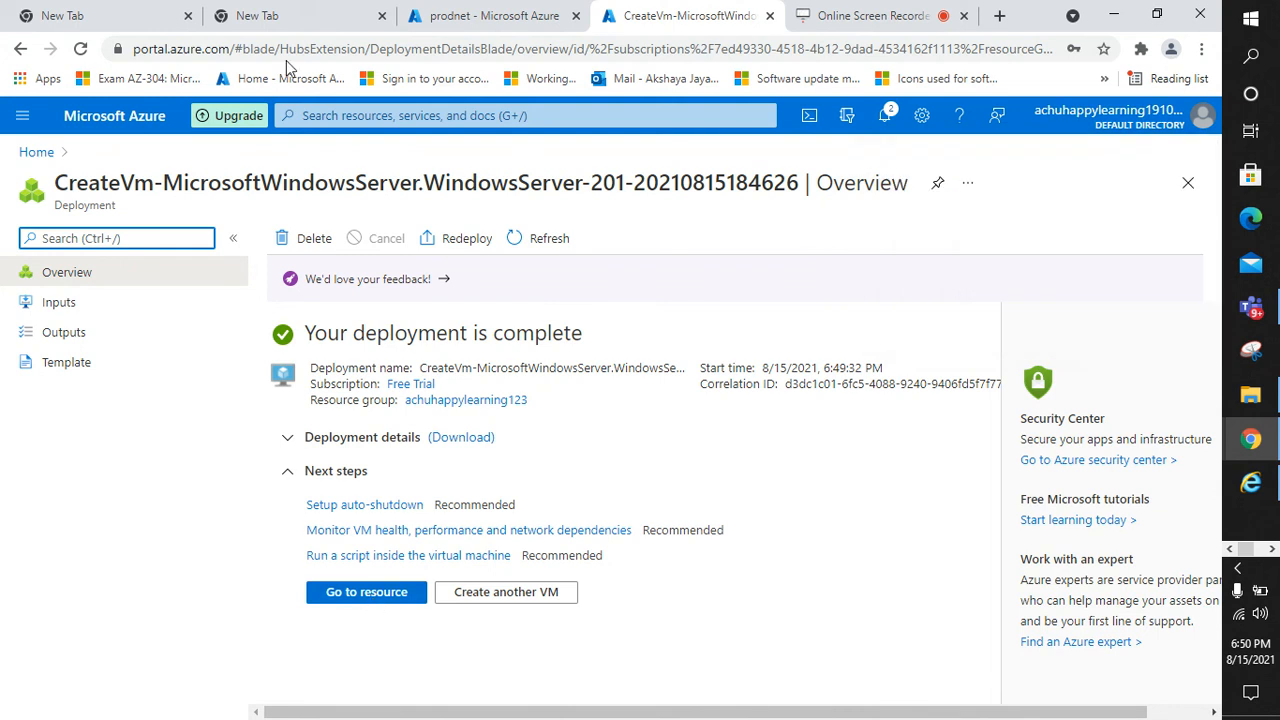
Open the prodvm virtual machine from the Virtual machines list
left_click(334, 114)
type("virtual")
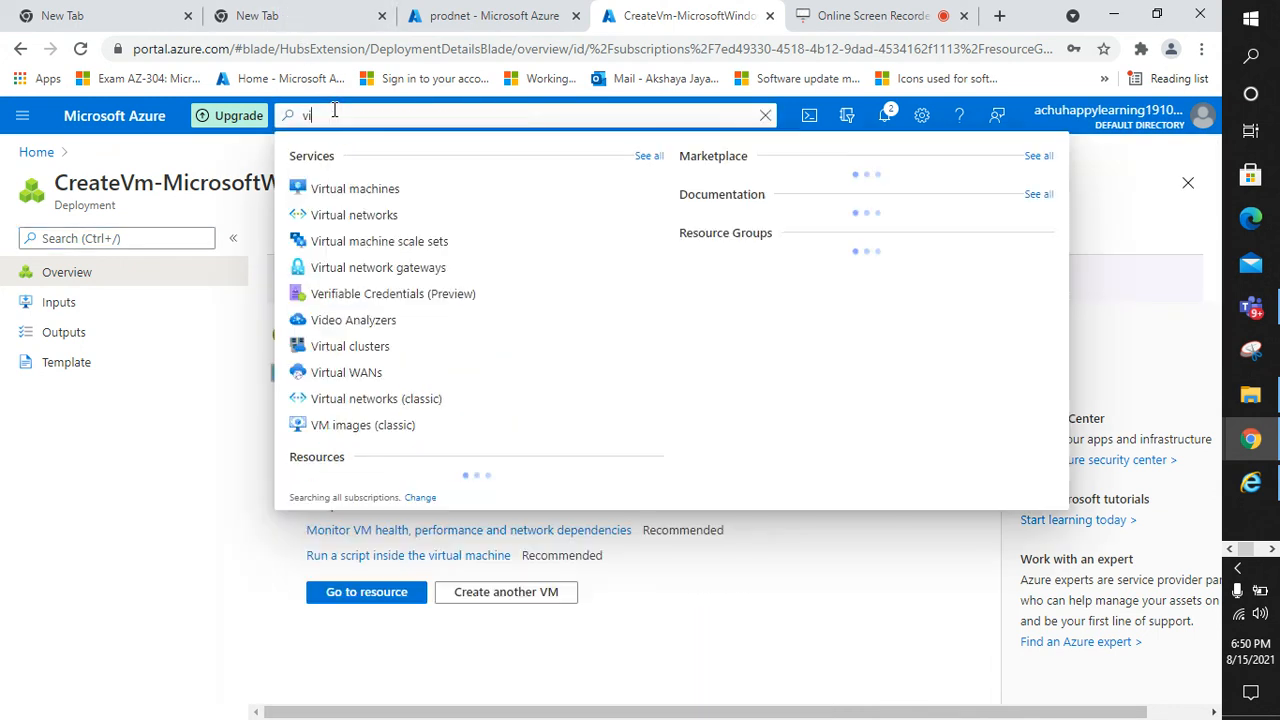
left_click(350, 189)
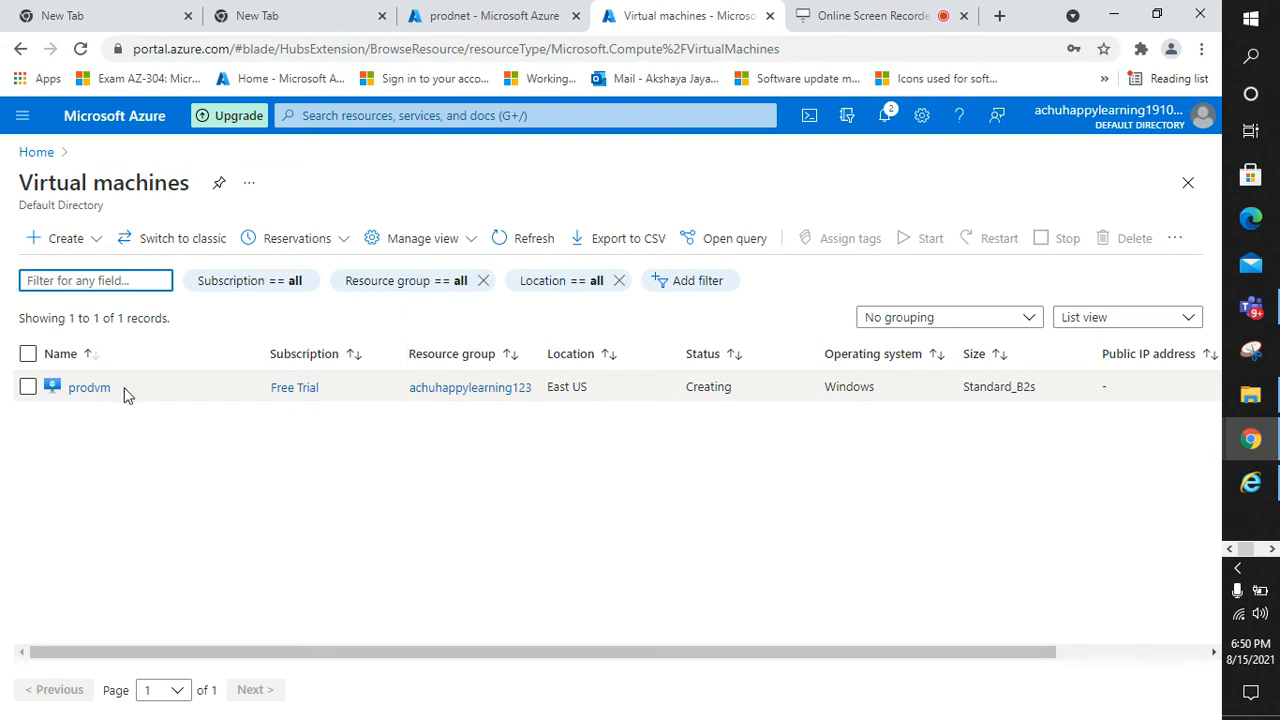
left_click(101, 389)
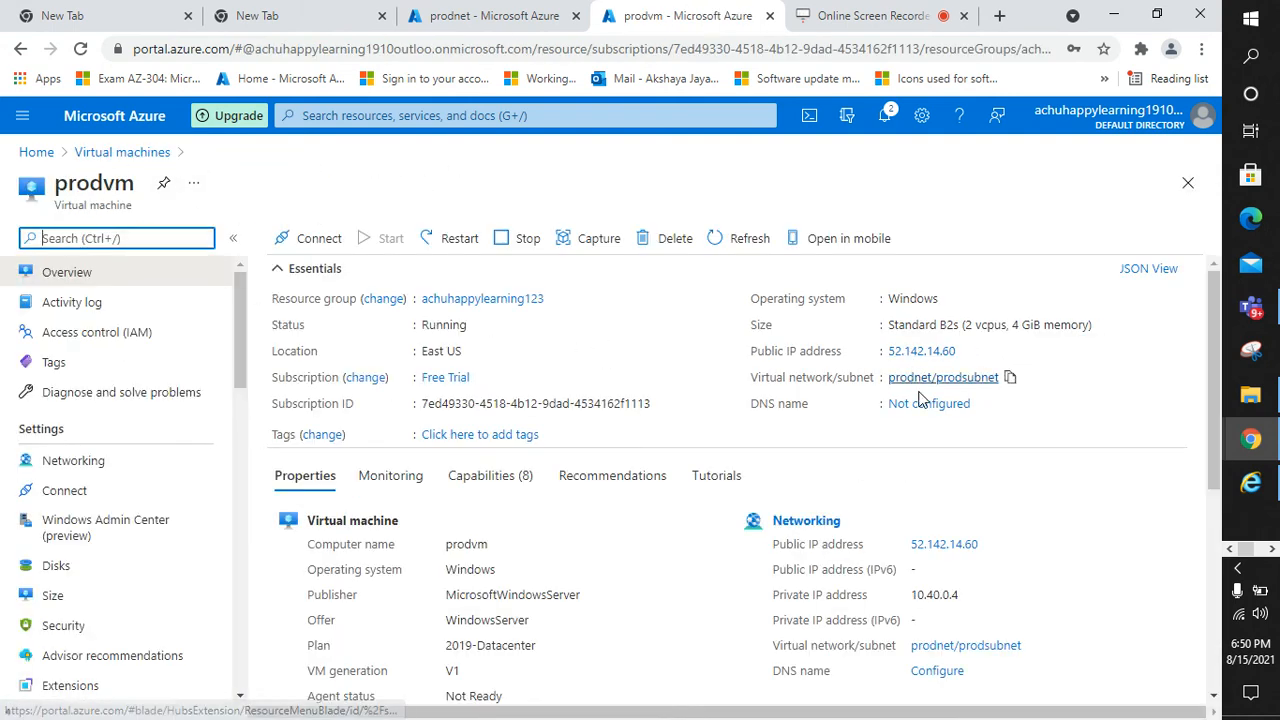
Review prodvm's Overview, showing private IP 10.40.0.4 on prodnet/prodsubnet
scroll(932, 497, "down", 1)
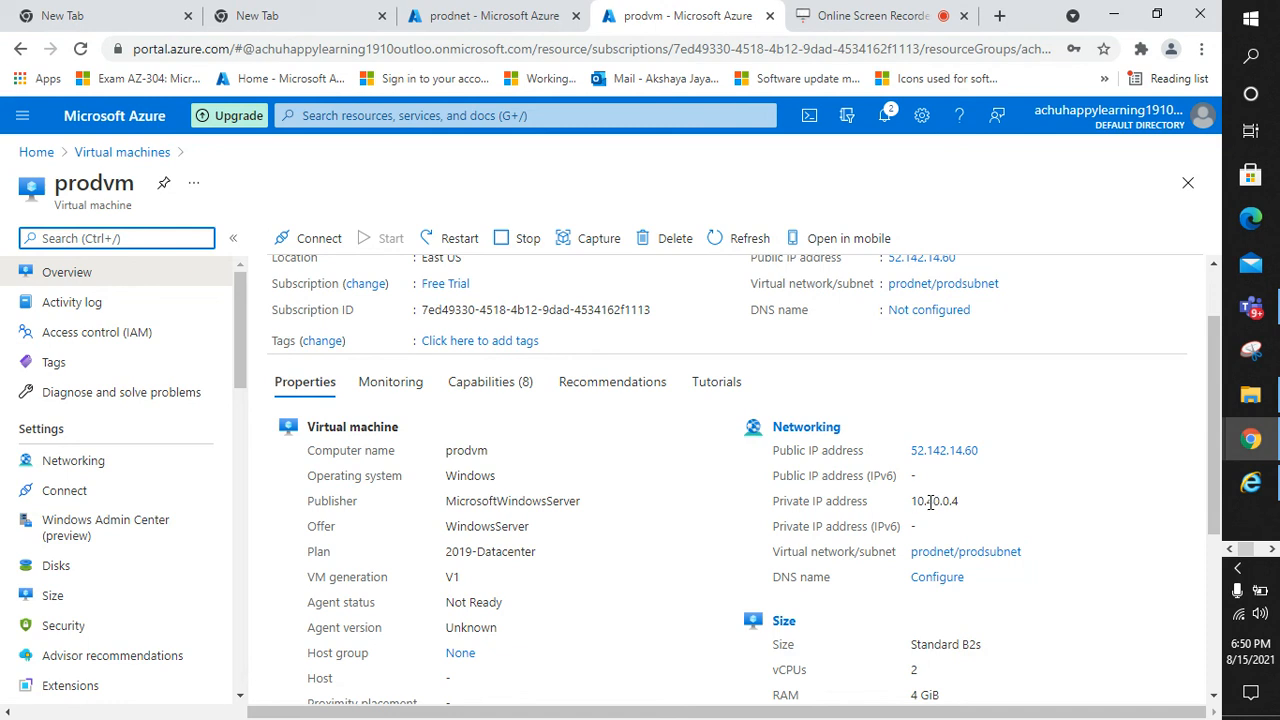
left_click(962, 508)
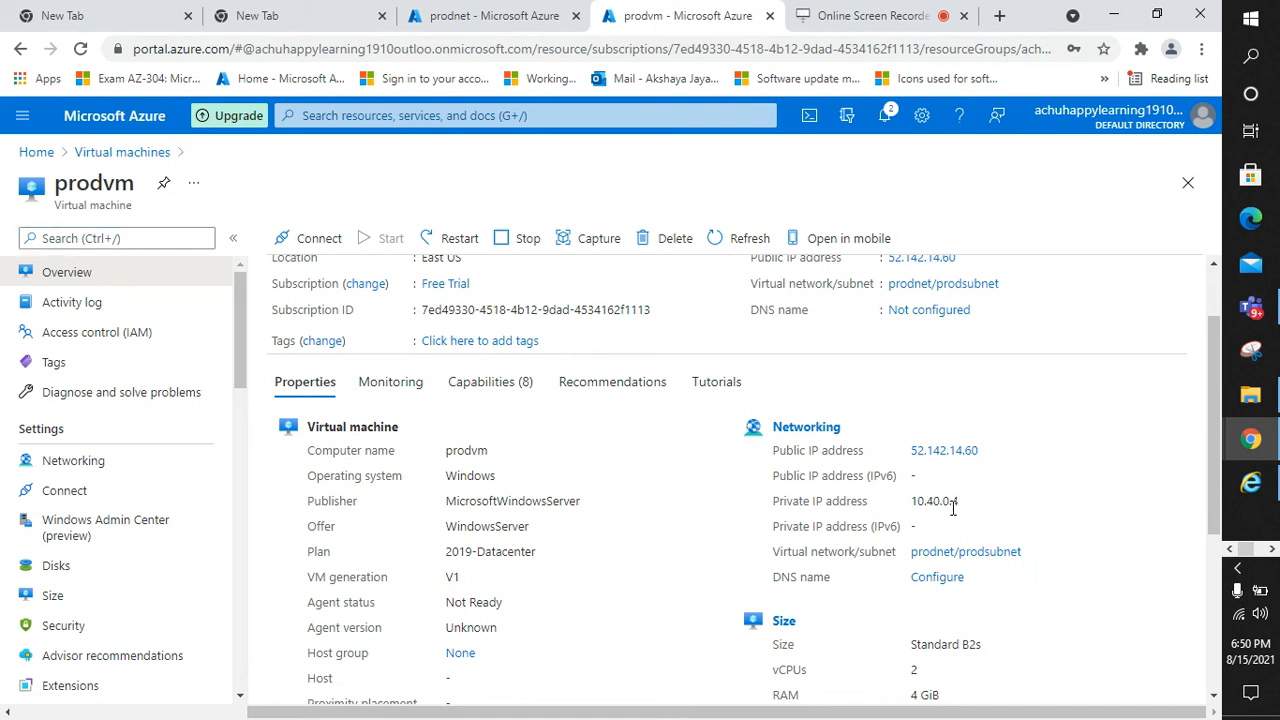
scroll(957, 508, "down", 1)
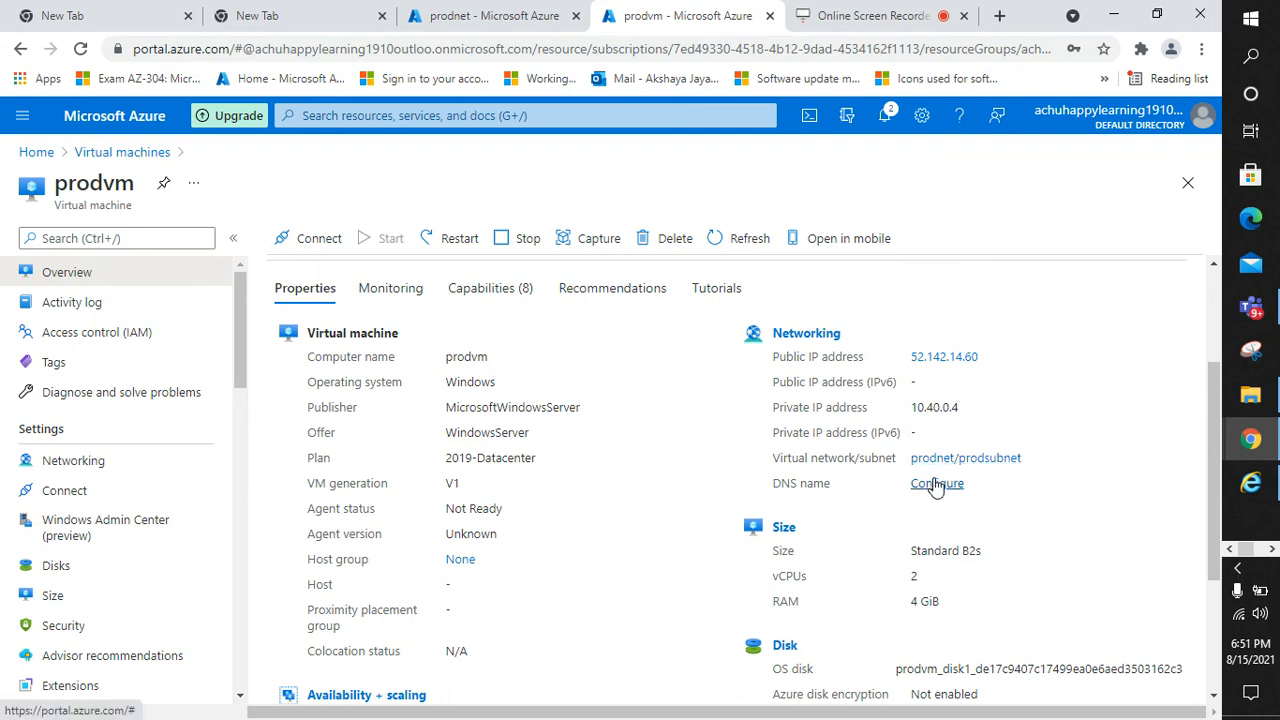
scroll(100, 598, "down", 5)
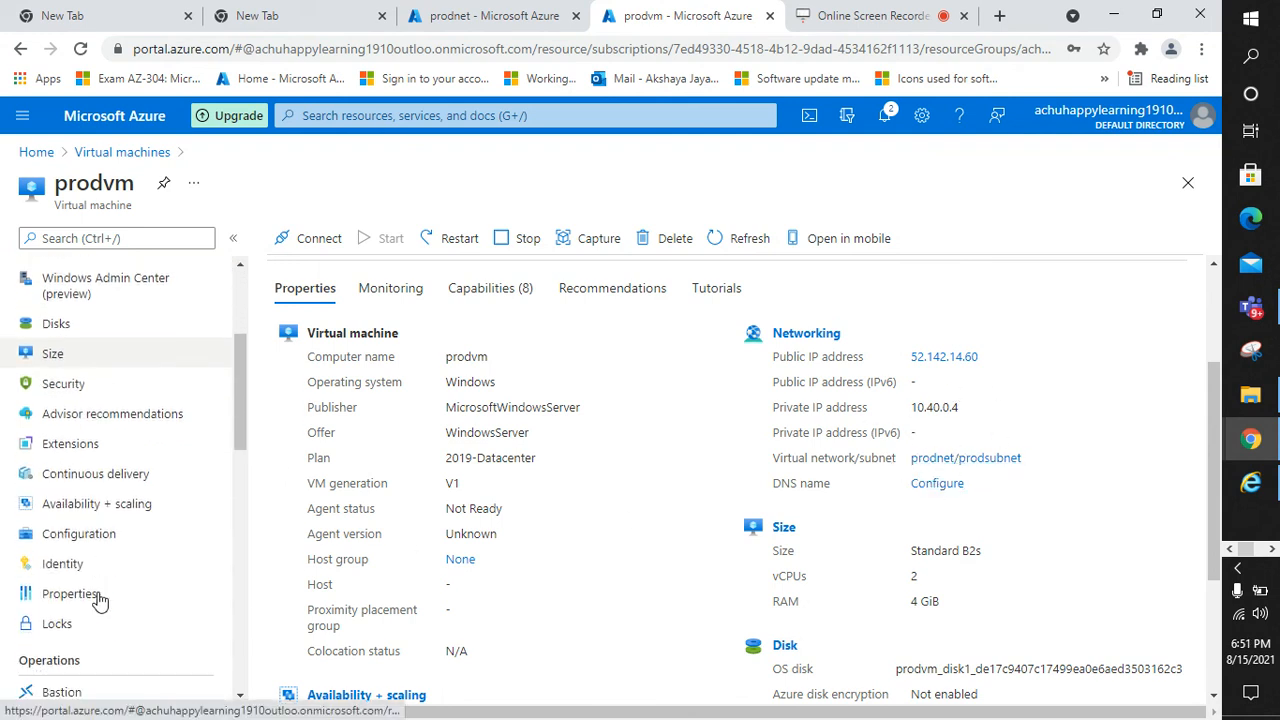
scroll(100, 598, "down", 5)
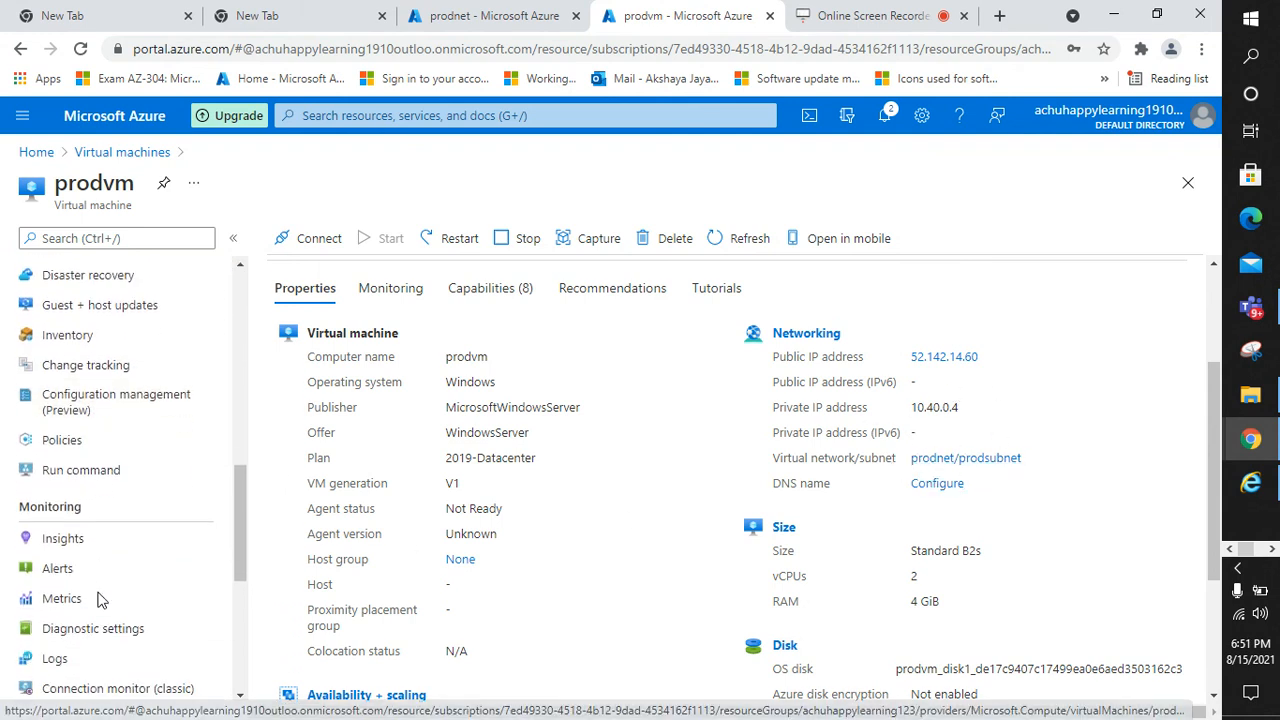
scroll(100, 598, "down", 1)
scroll(100, 598, "up", 4)
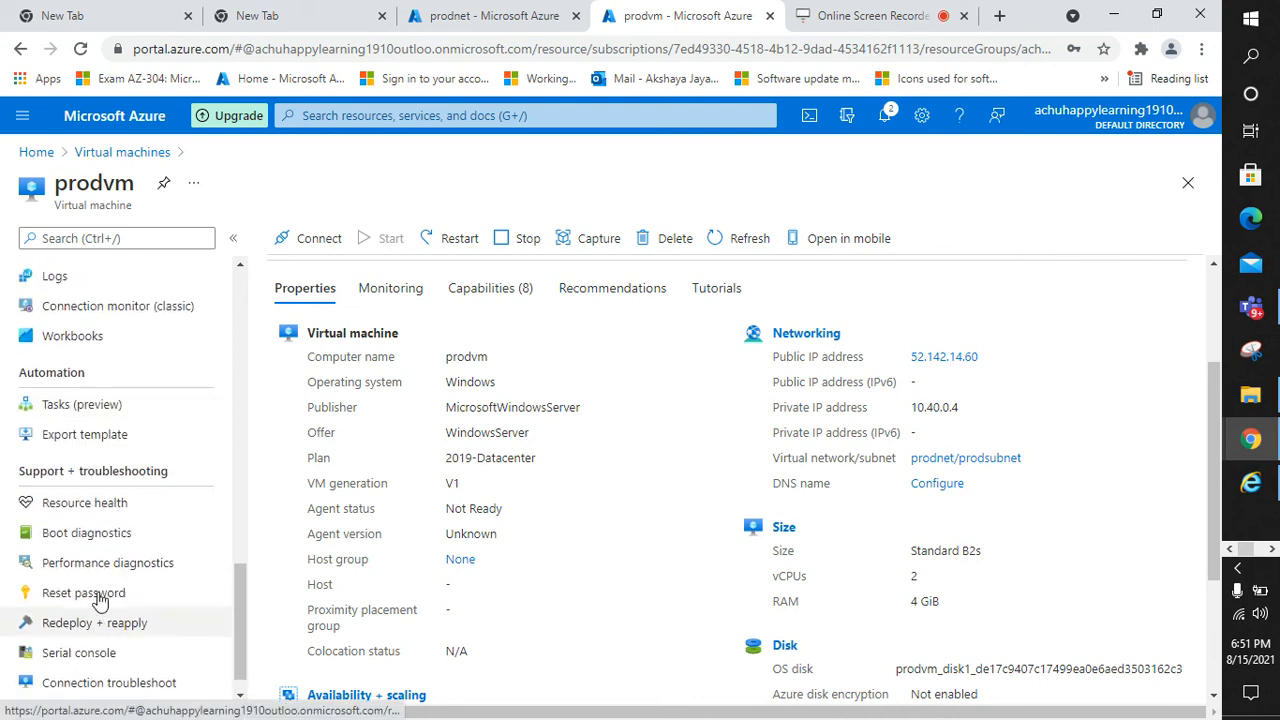
scroll(100, 598, "up", 7)
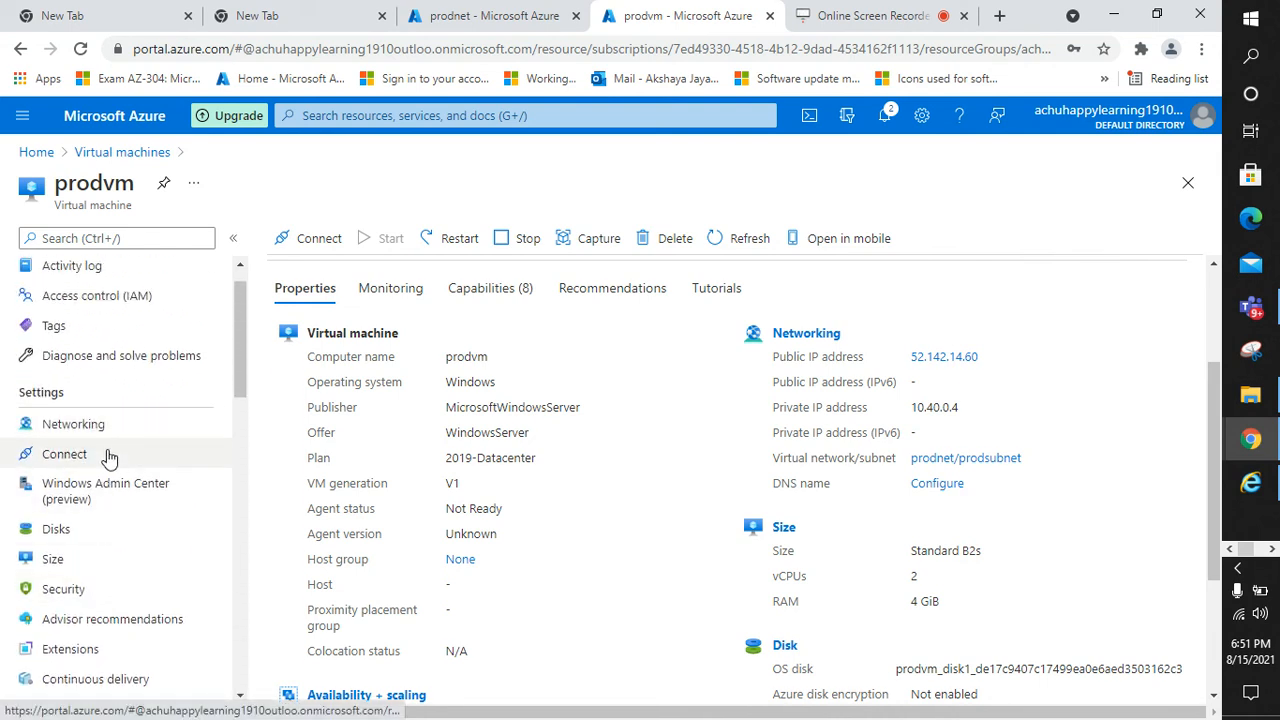
scroll(110, 540, "down", 1)
scroll(95, 480, "up", 1)
Review prodvm's inbound rules for RDP 3389, HTTP 80, HTTPS 443, then open public IP prodvm-ip
left_click(89, 424)
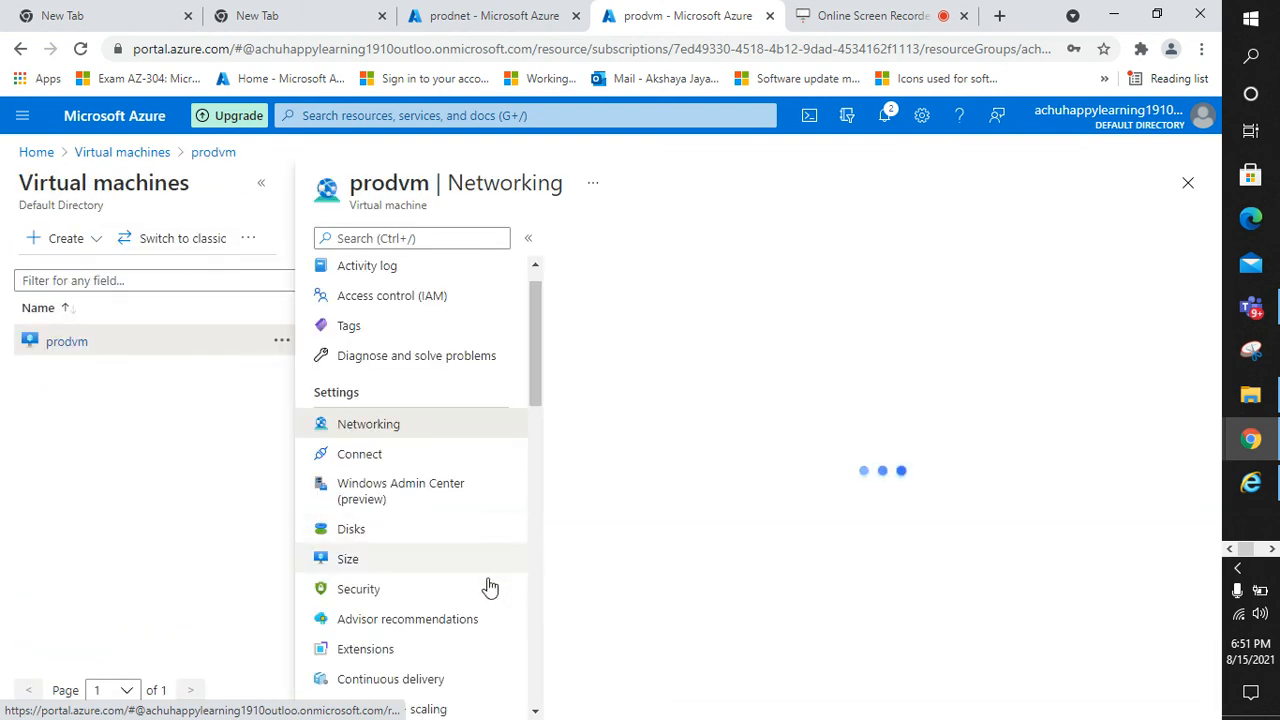
scroll(420, 600, "down", 3)
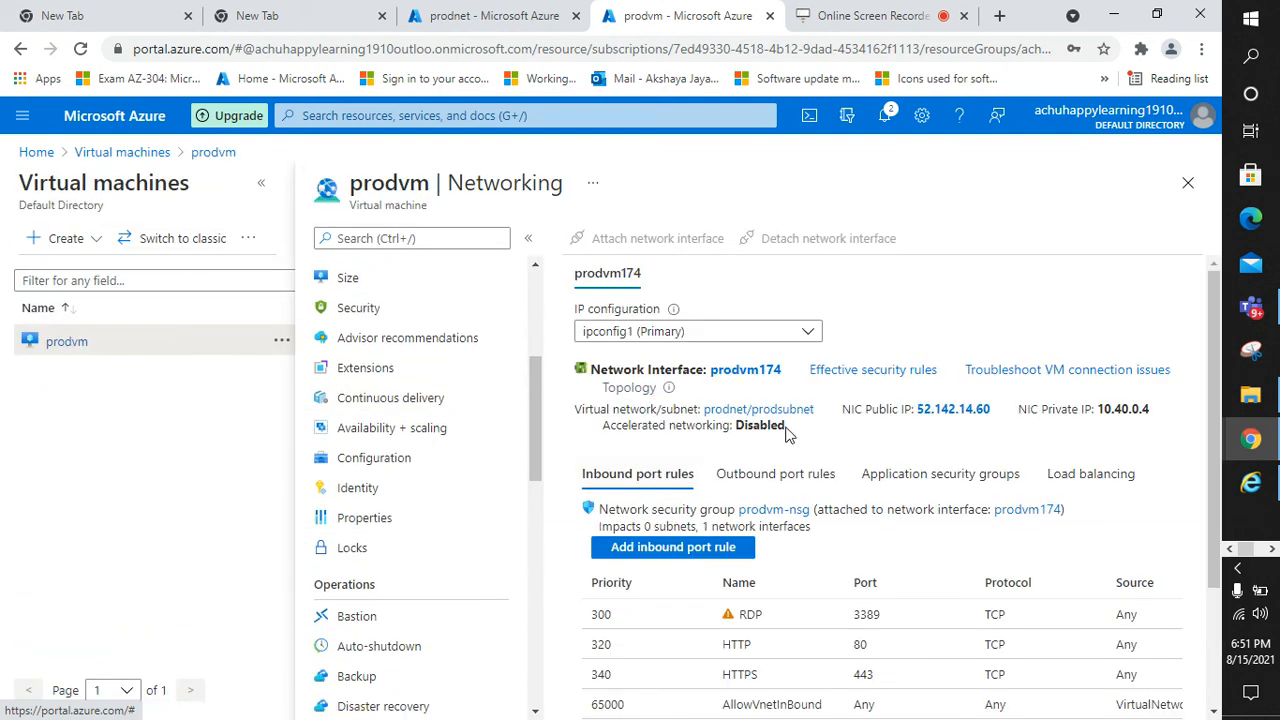
scroll(773, 547, "down", 3)
scroll(771, 543, "up", 3)
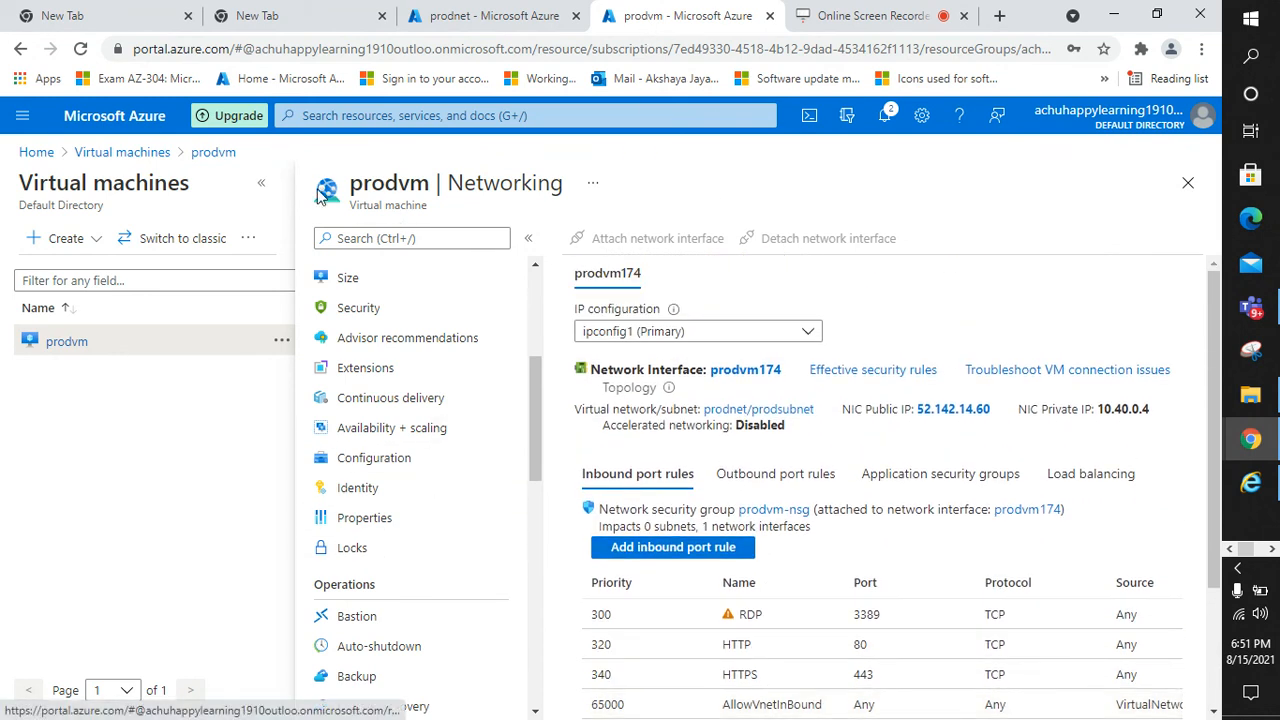
left_click(261, 182)
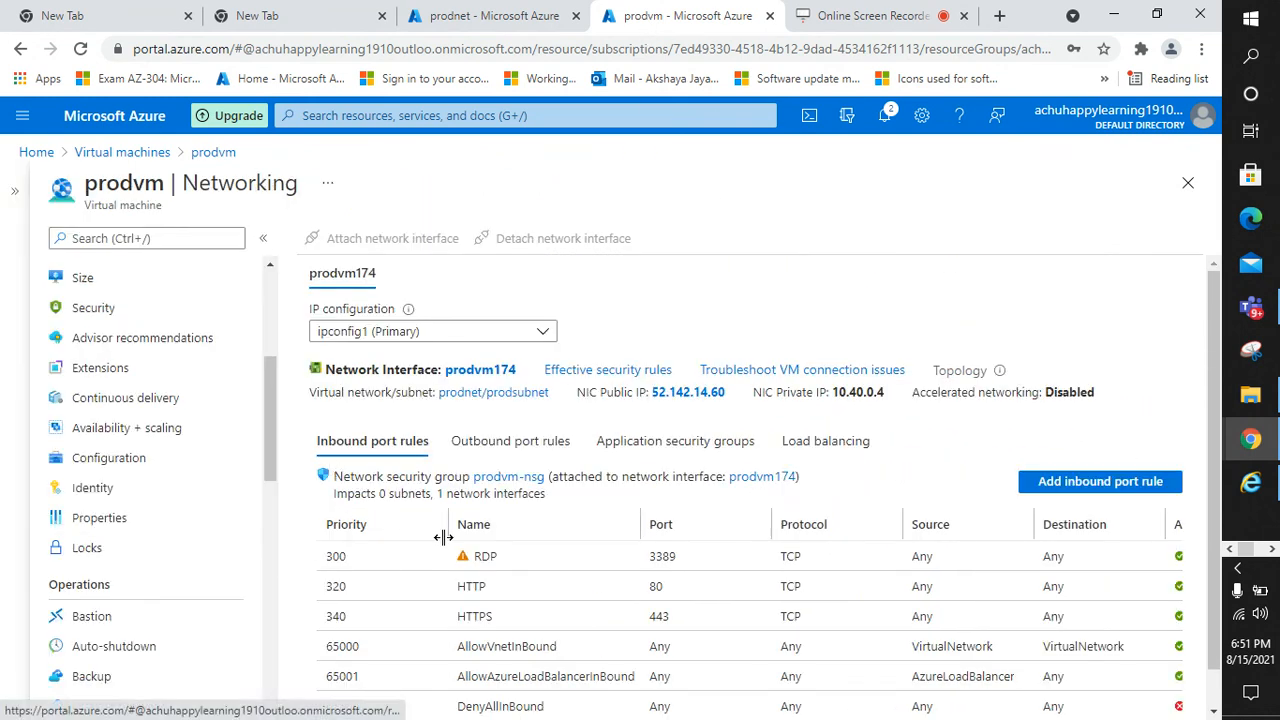
scroll(537, 549, "down", 1)
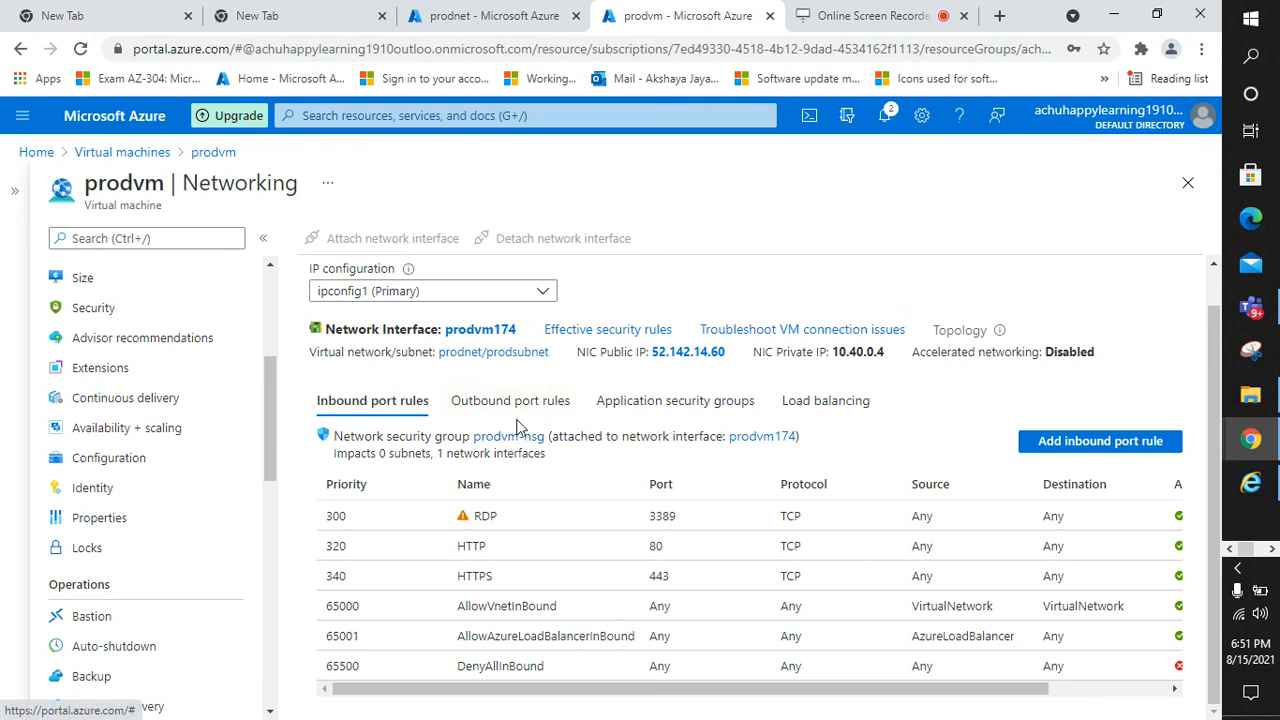
left_click(718, 354)
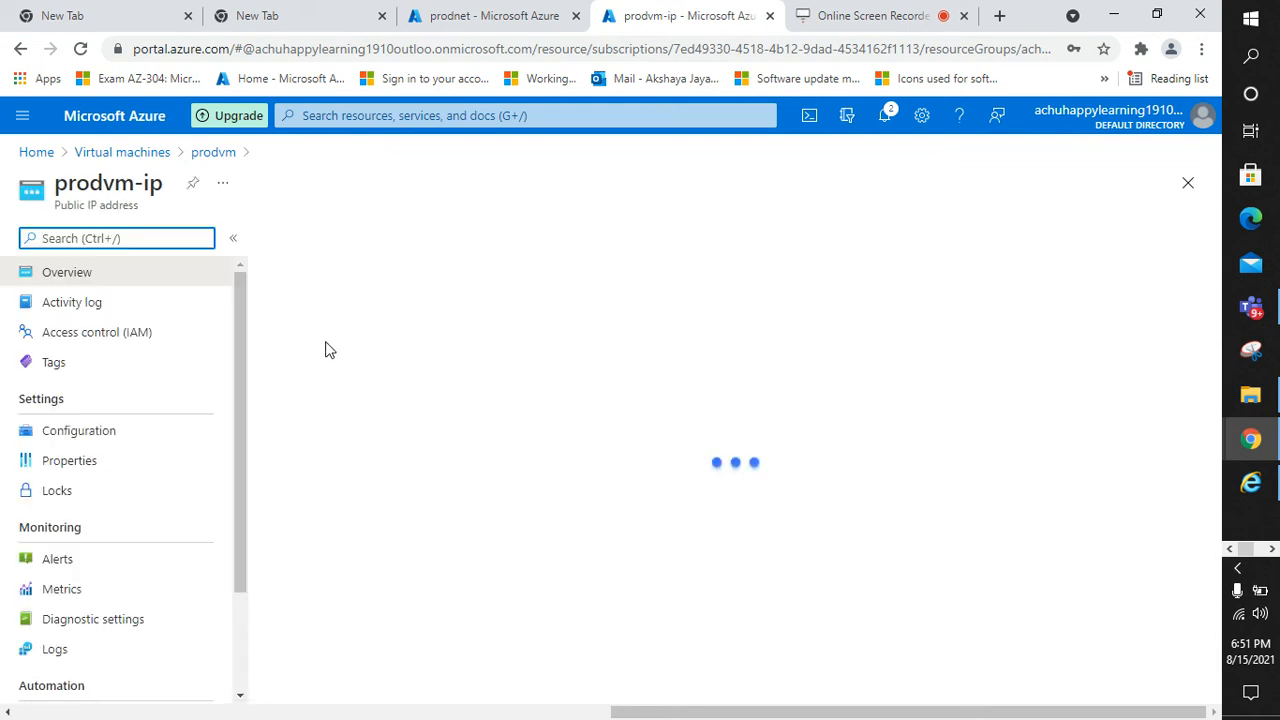
Return to prodvm's networking page and check the Action column of the RDP 3389, HTTP 80 and HTTPS 443 inbound rules
left_click(207, 153)
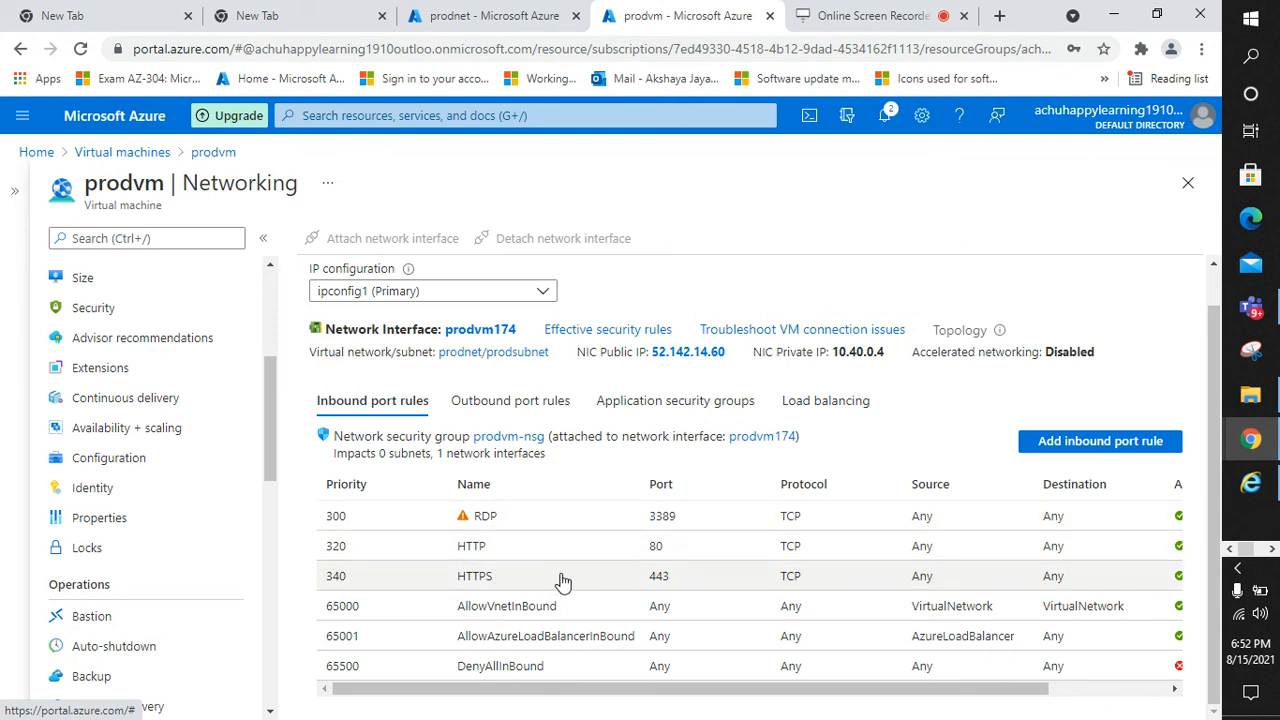
mouse_move(861, 690)
left_mouse_down()
mouse_move(932, 693)
mouse_move(858, 694)
left_mouse_up()
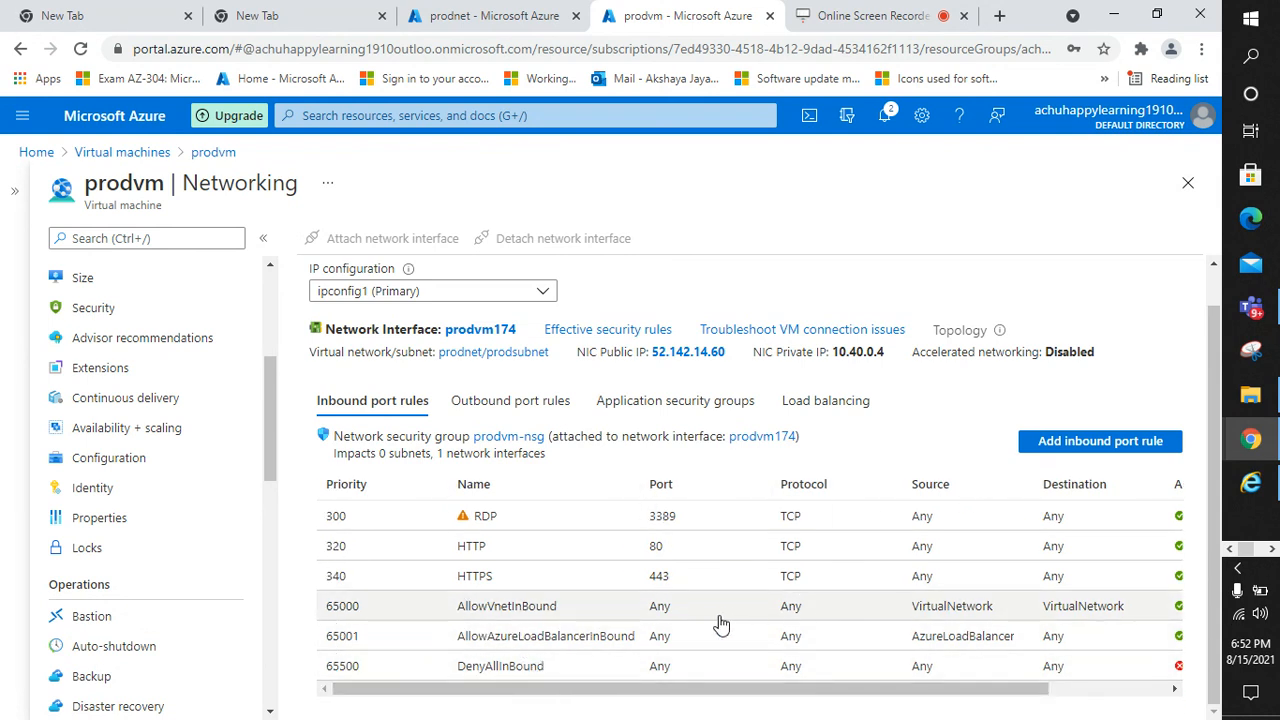
left_click_drag(946, 694, 1009, 689)
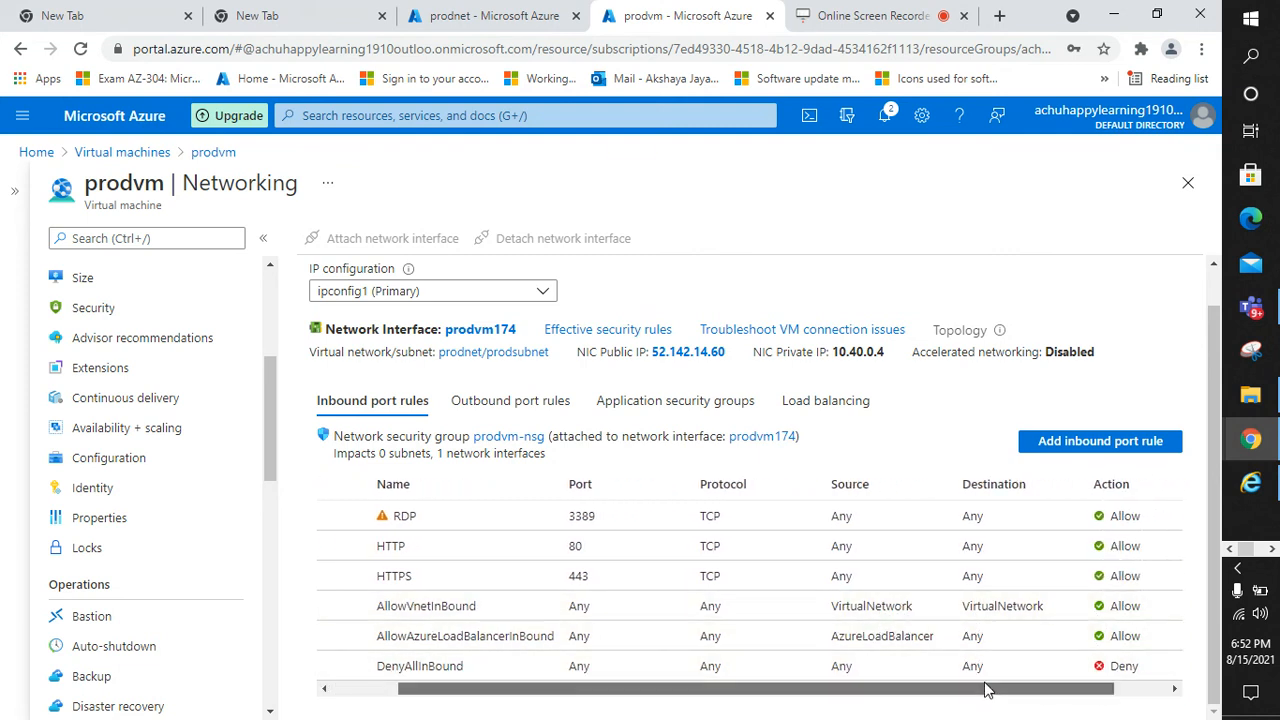
left_click_drag(990, 692, 745, 712)
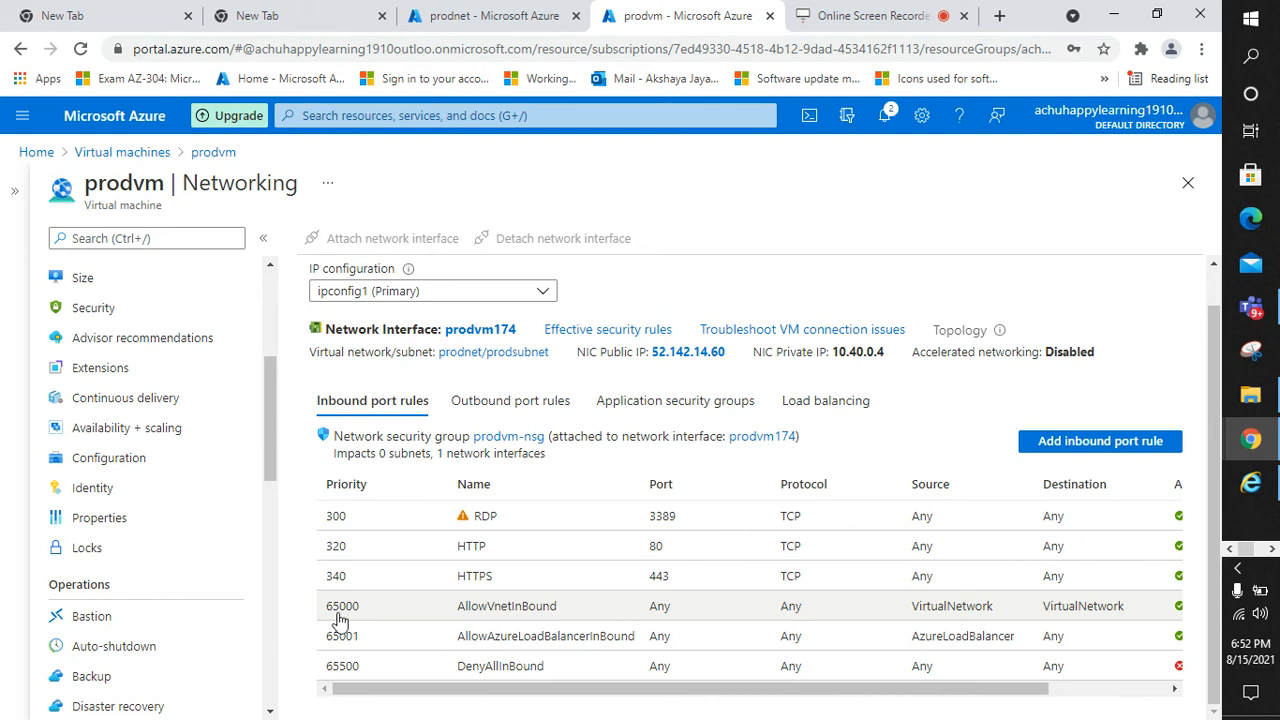